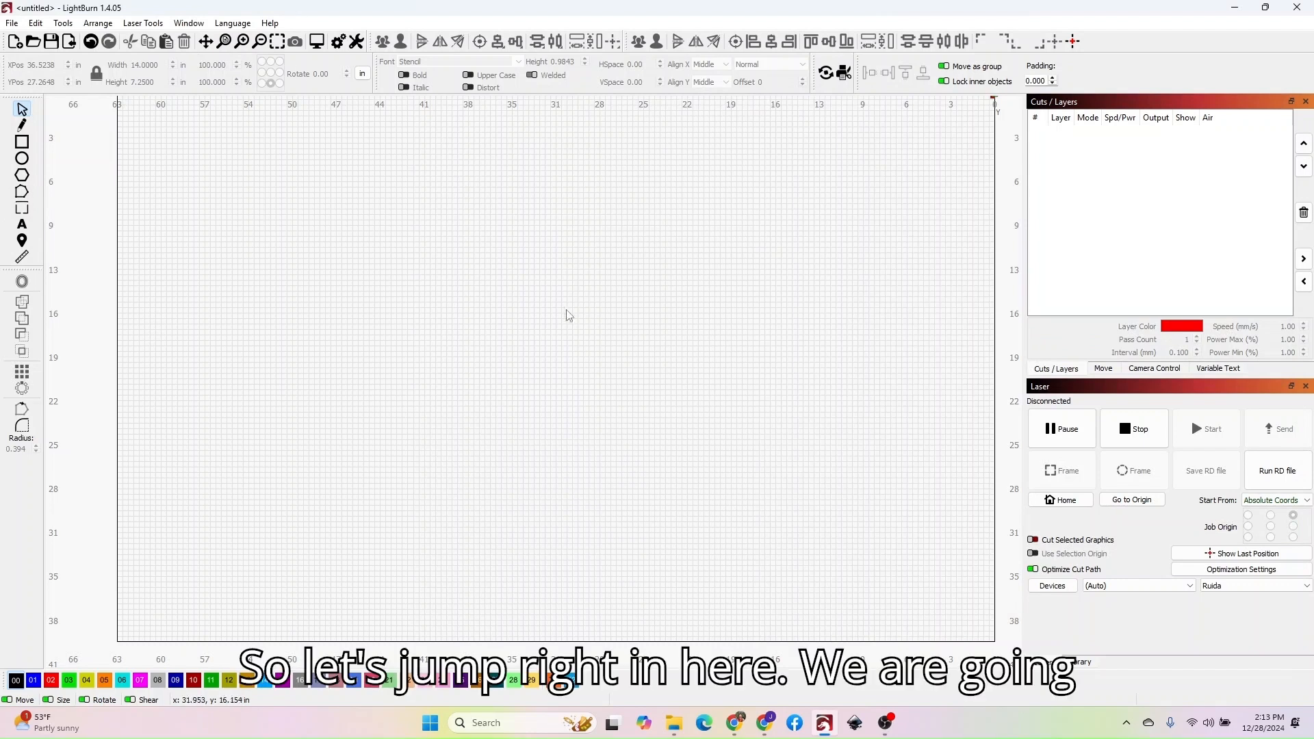
Step: Draw a rectangle about 18.2 by 8.3 in mid-canvas and assign it to red layer 02 with output enabled
left_click(21, 143)
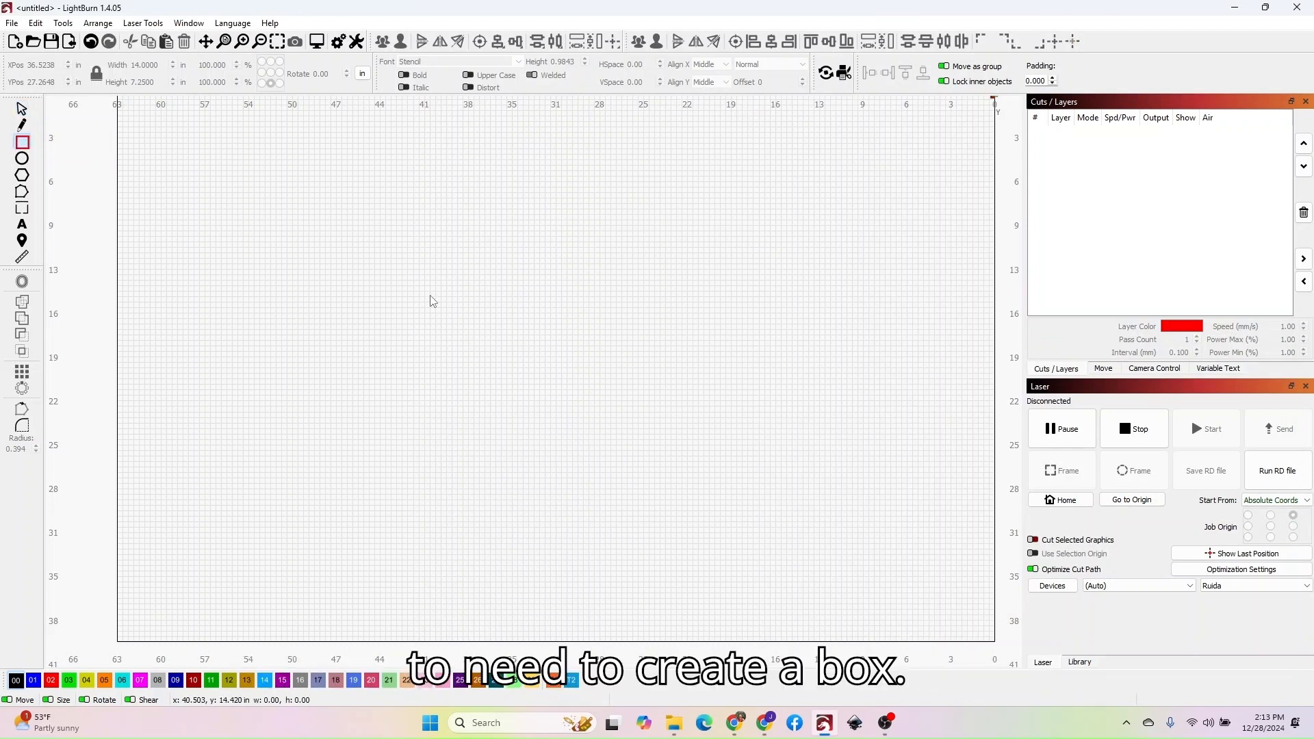
left_click_drag(429, 293, 683, 410)
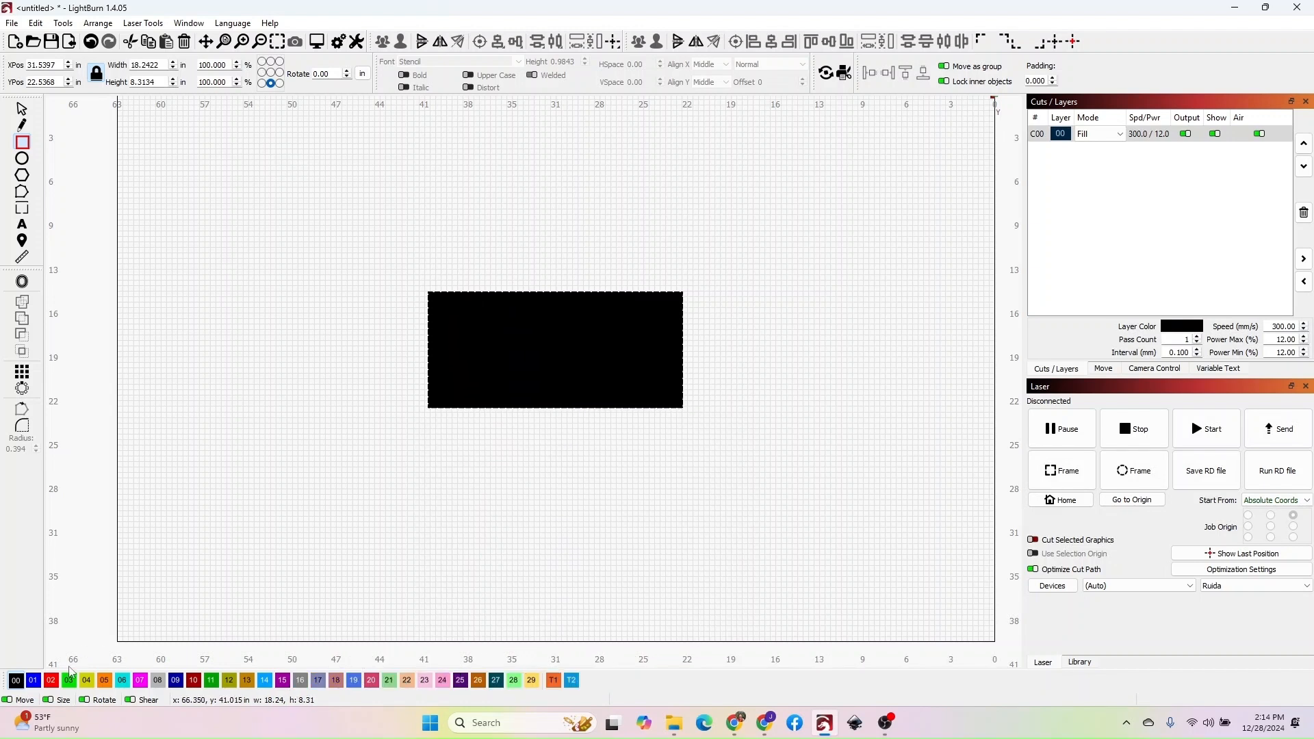
left_click(51, 682)
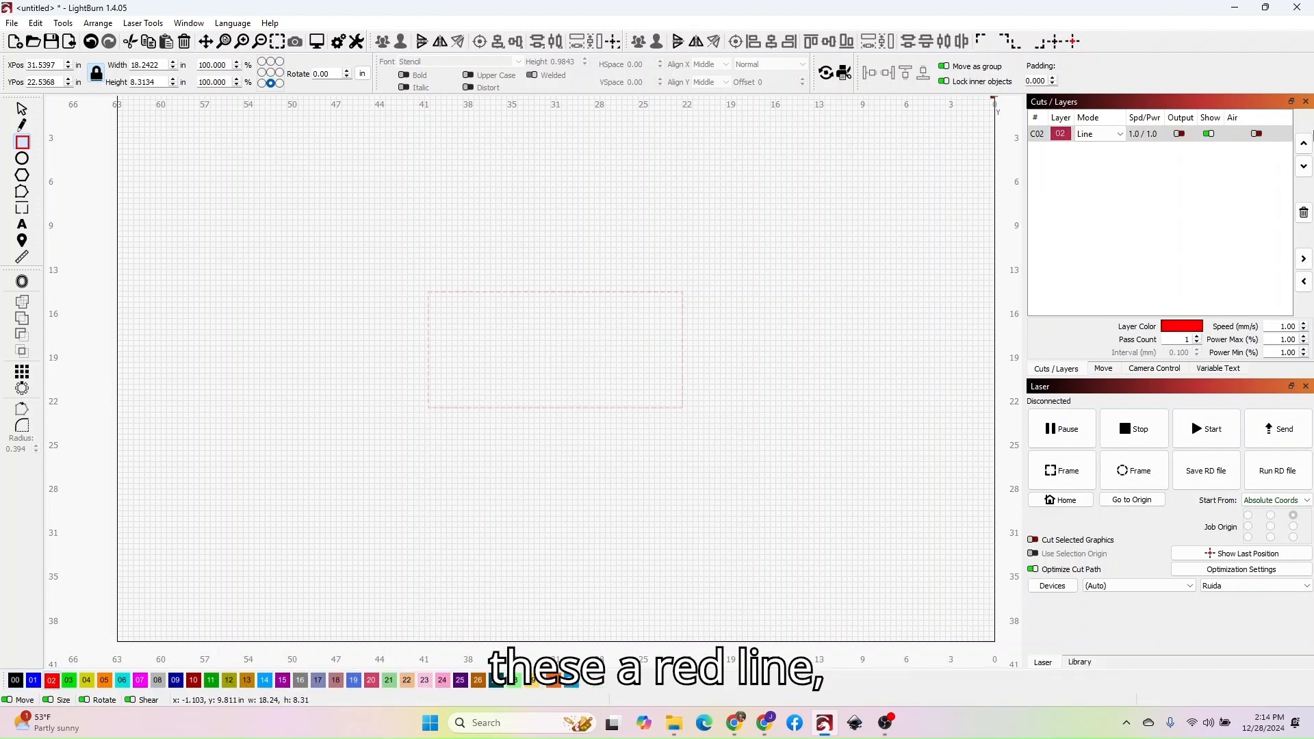
left_click(1182, 137)
left_click(1179, 134)
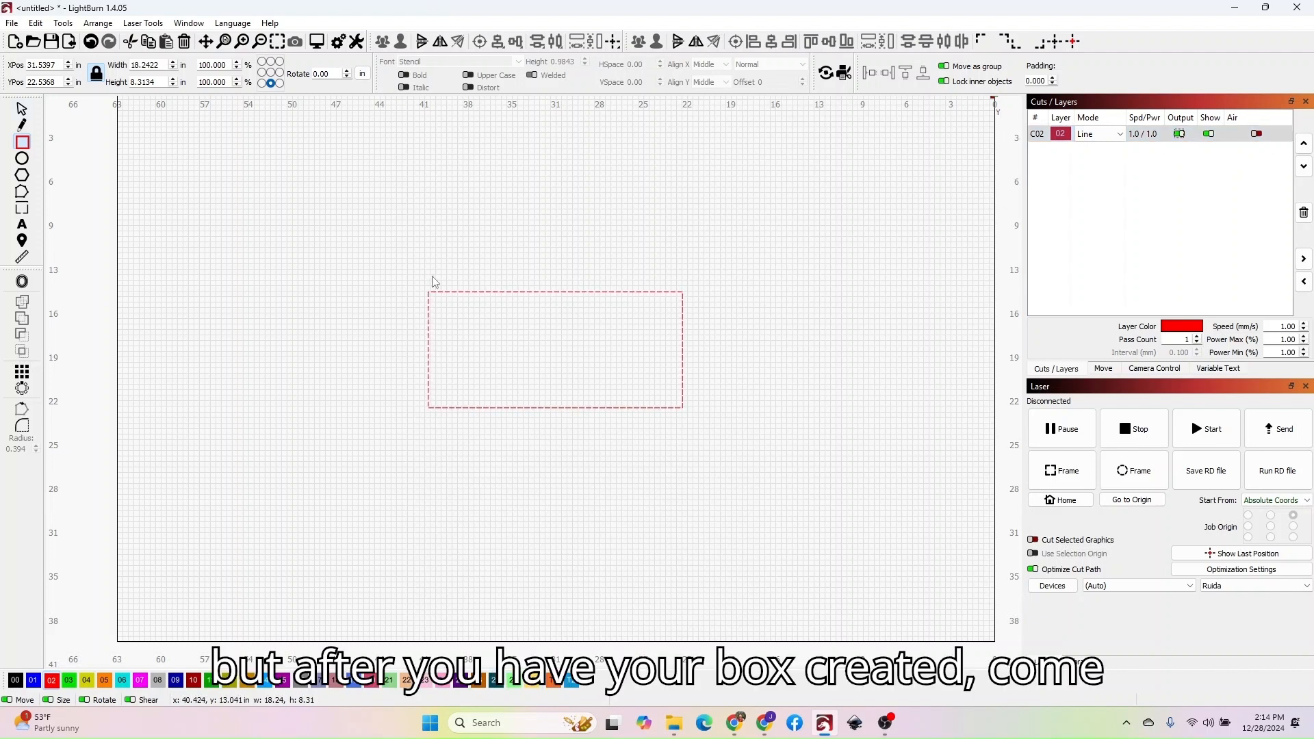
Step: Unlock the aspect ratio and set the rectangle's width to 14 in and its height to 7.25 in
left_click(96, 73)
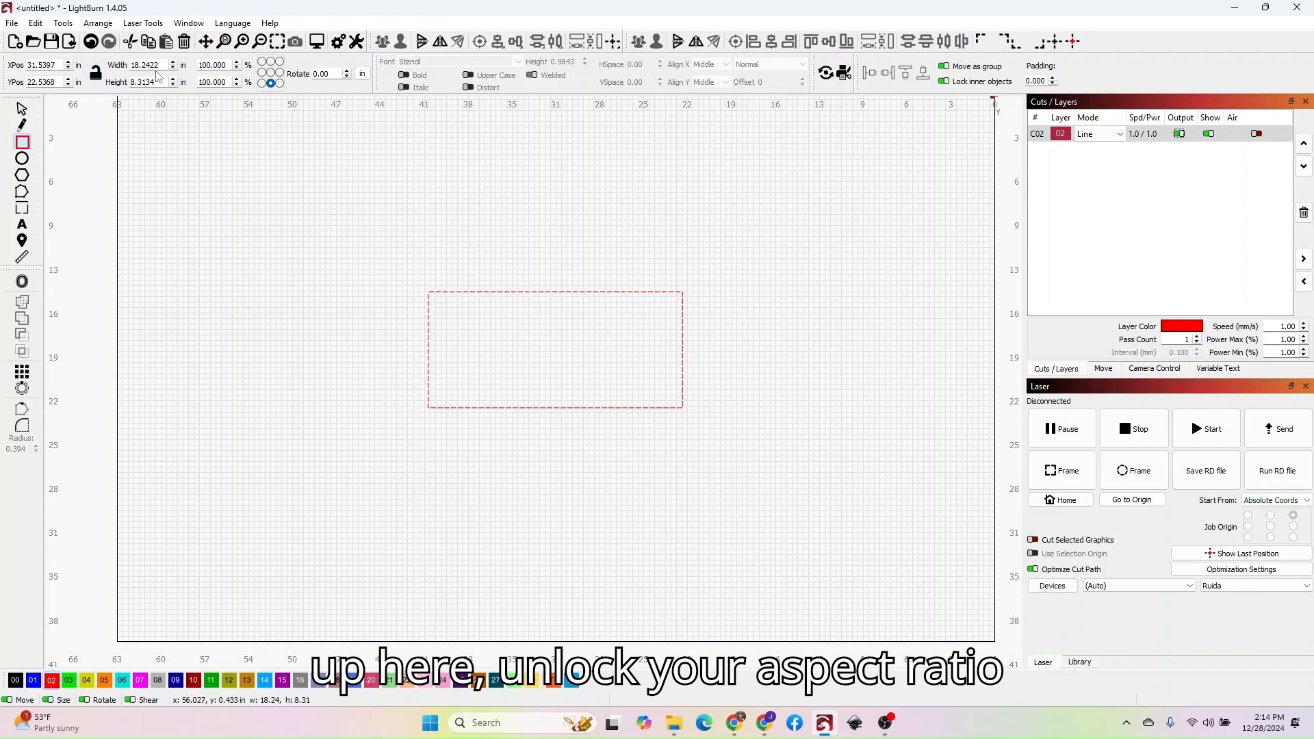
left_click_drag(160, 65, 98, 70)
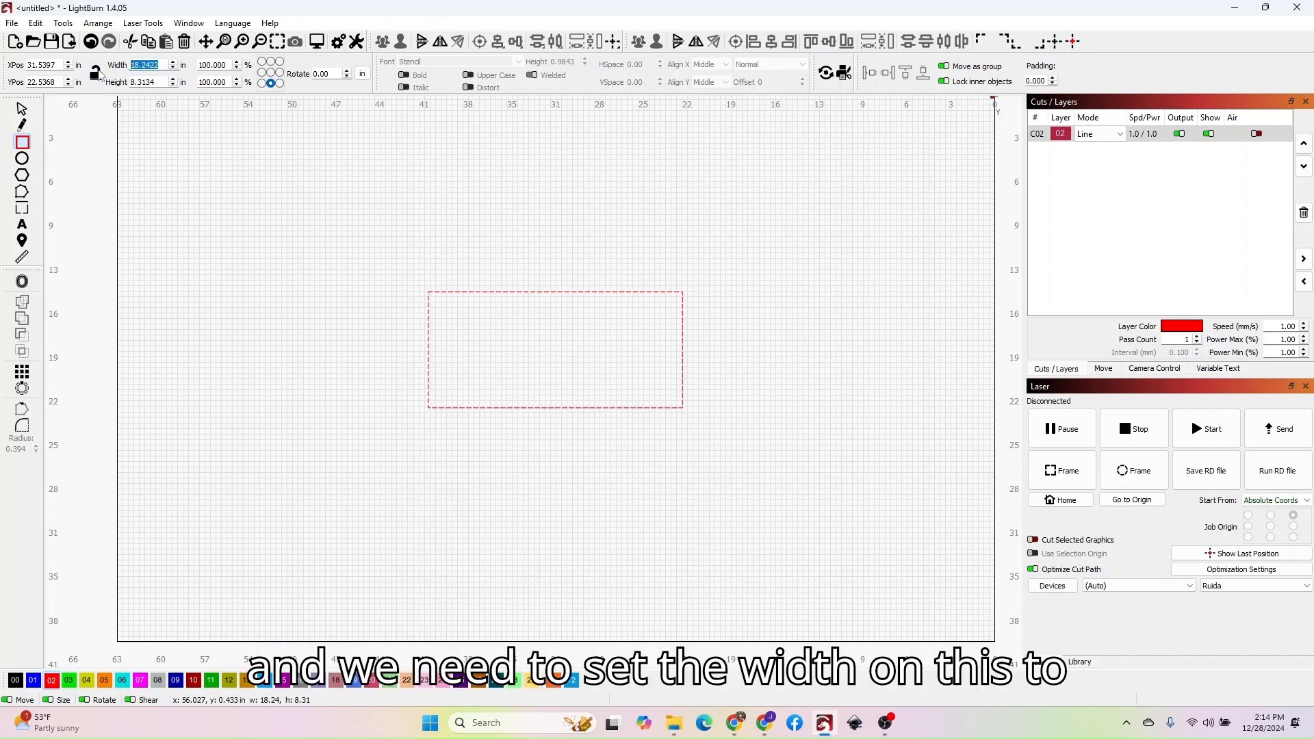
type("14")
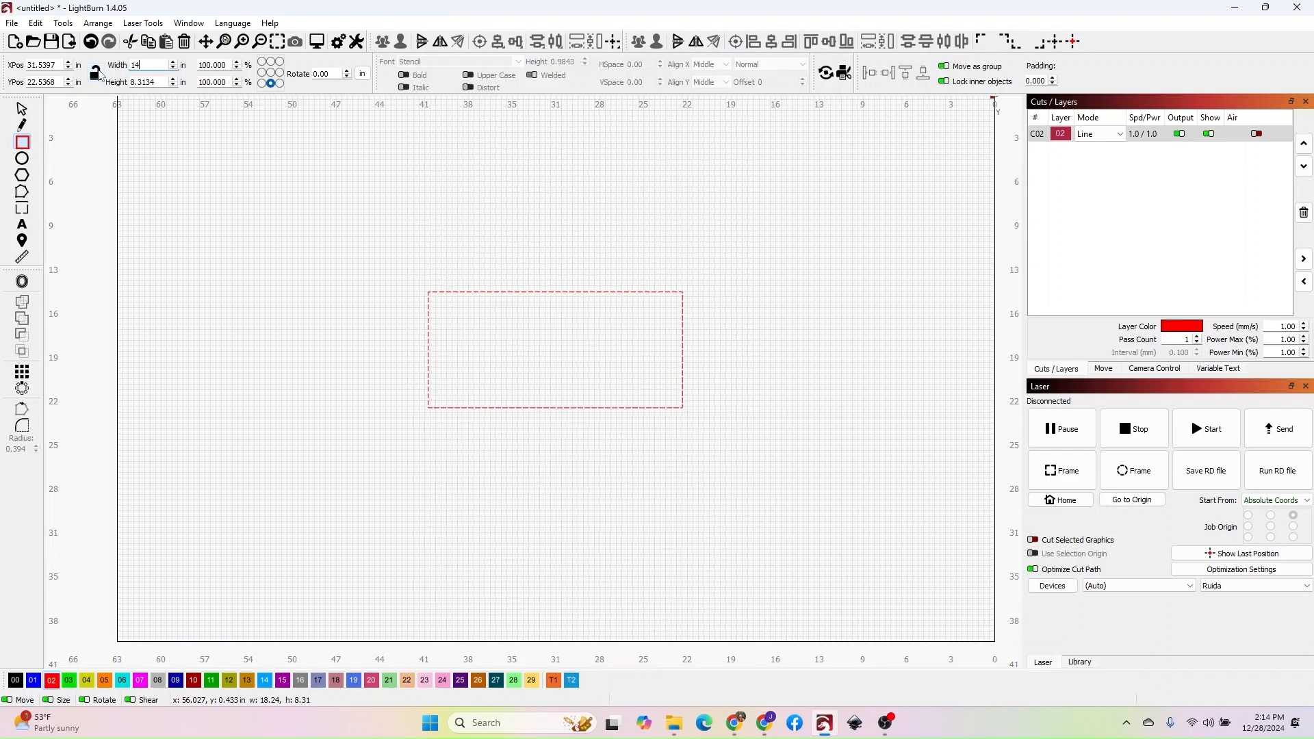
key("Tab")
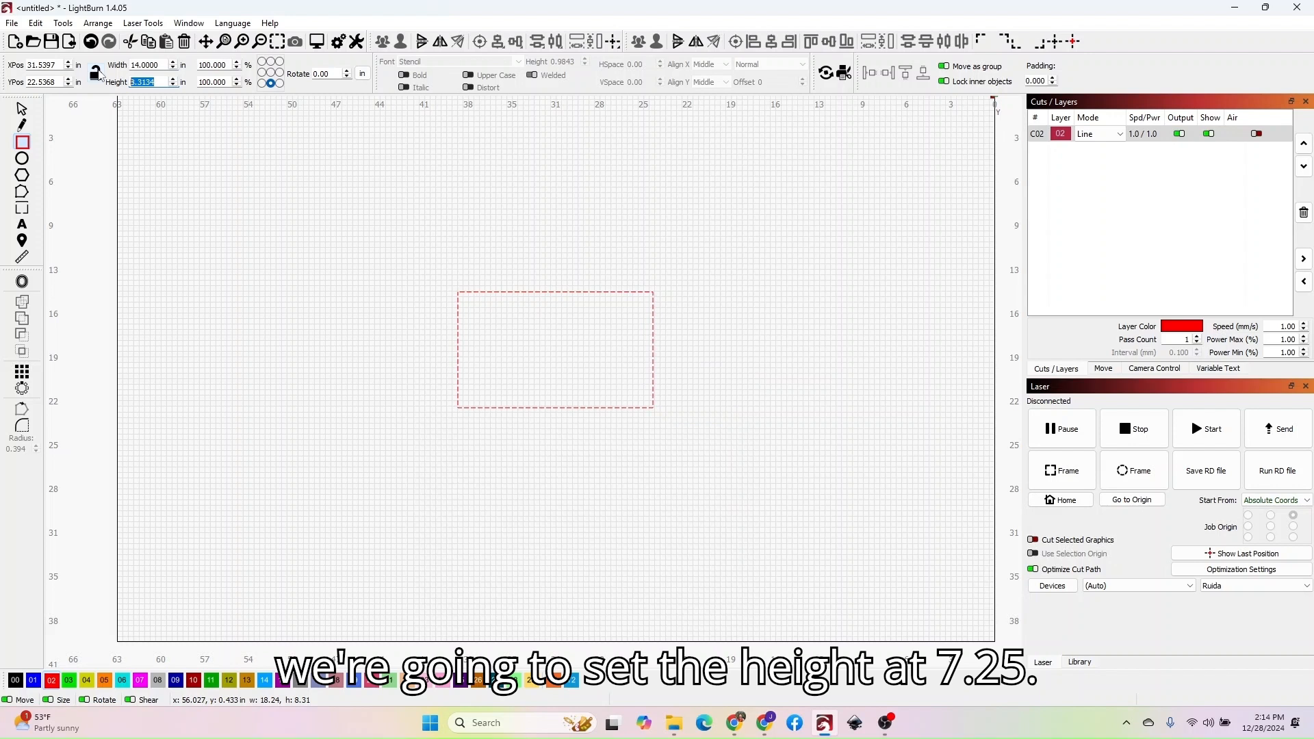
type("7.25")
key("Tab")
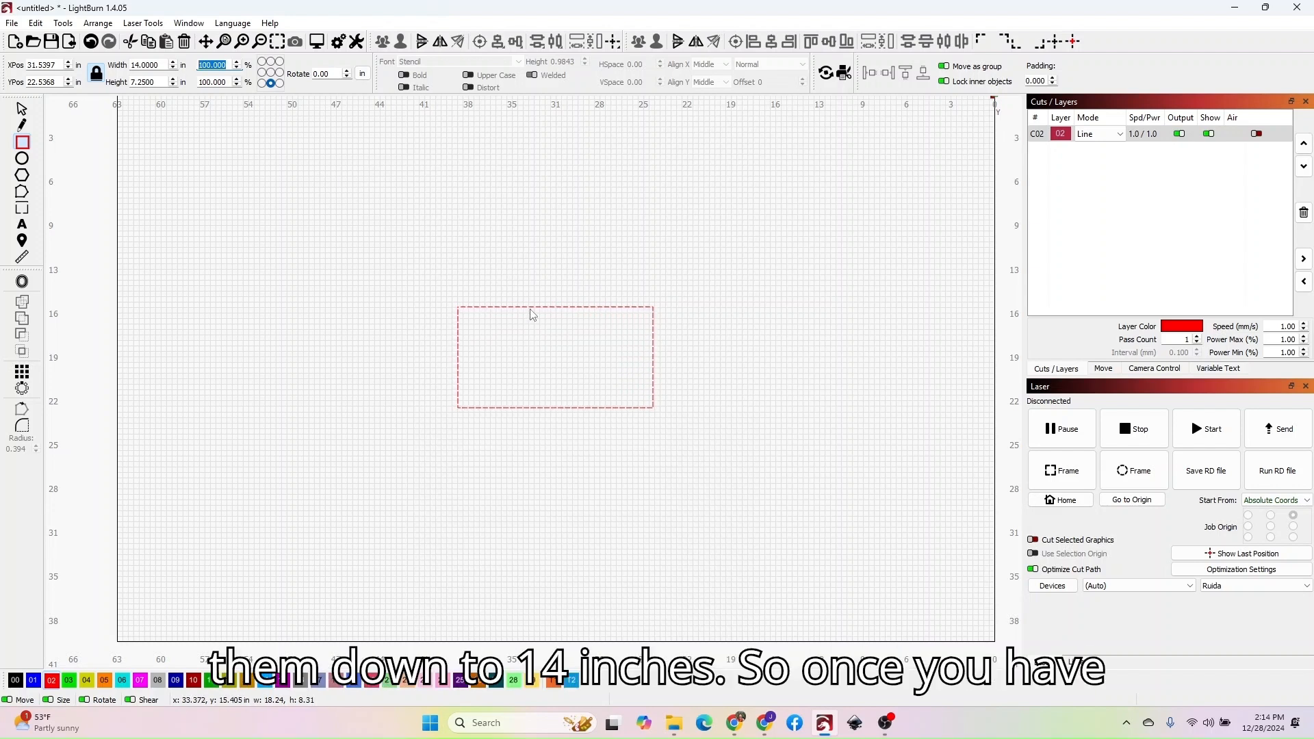
Step: Lock the red rectangle in place so it cannot be moved or resized
scroll(552, 402, "up", 3)
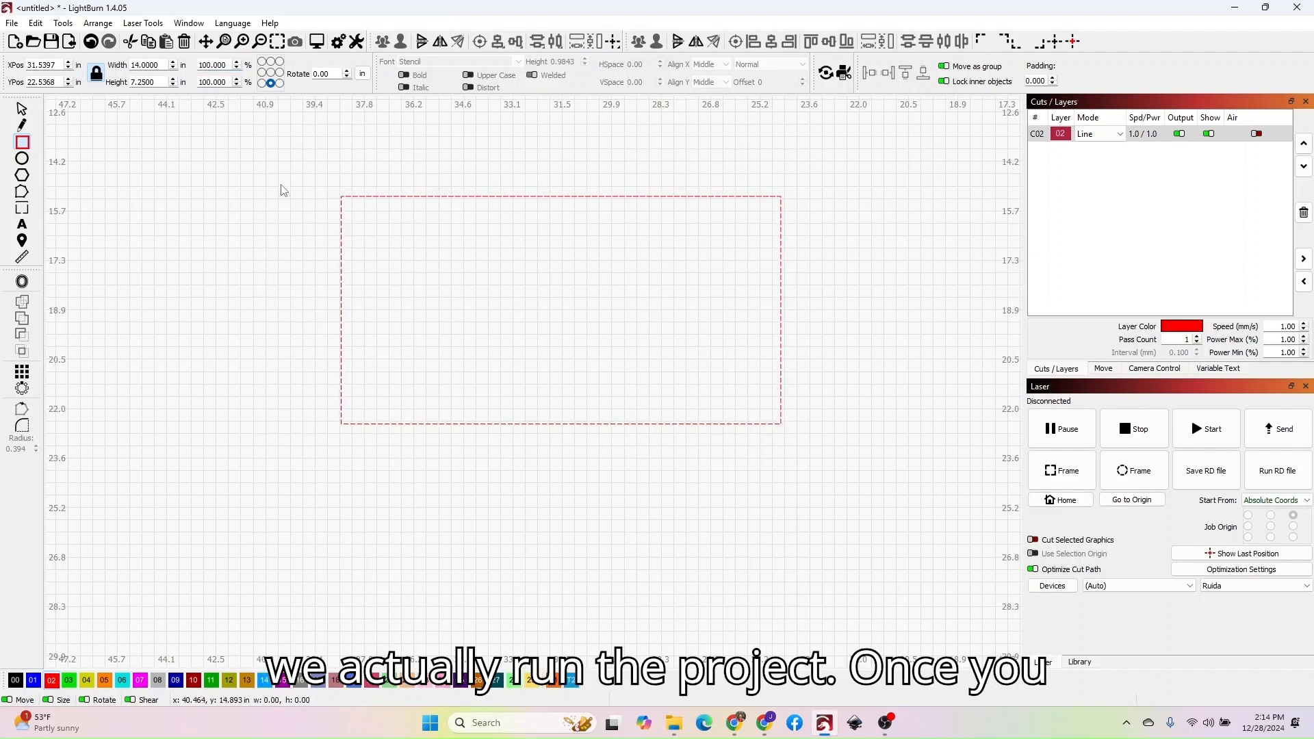
left_click(22, 110)
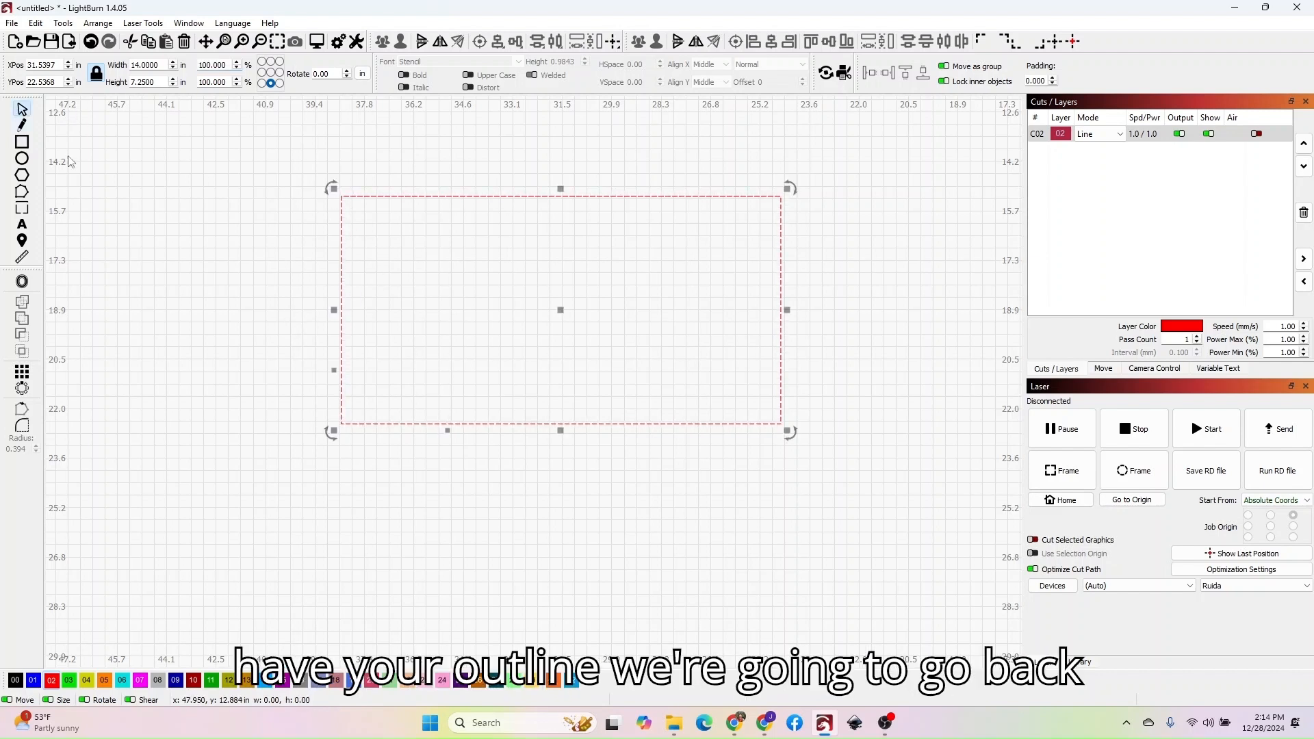
right_click(411, 196)
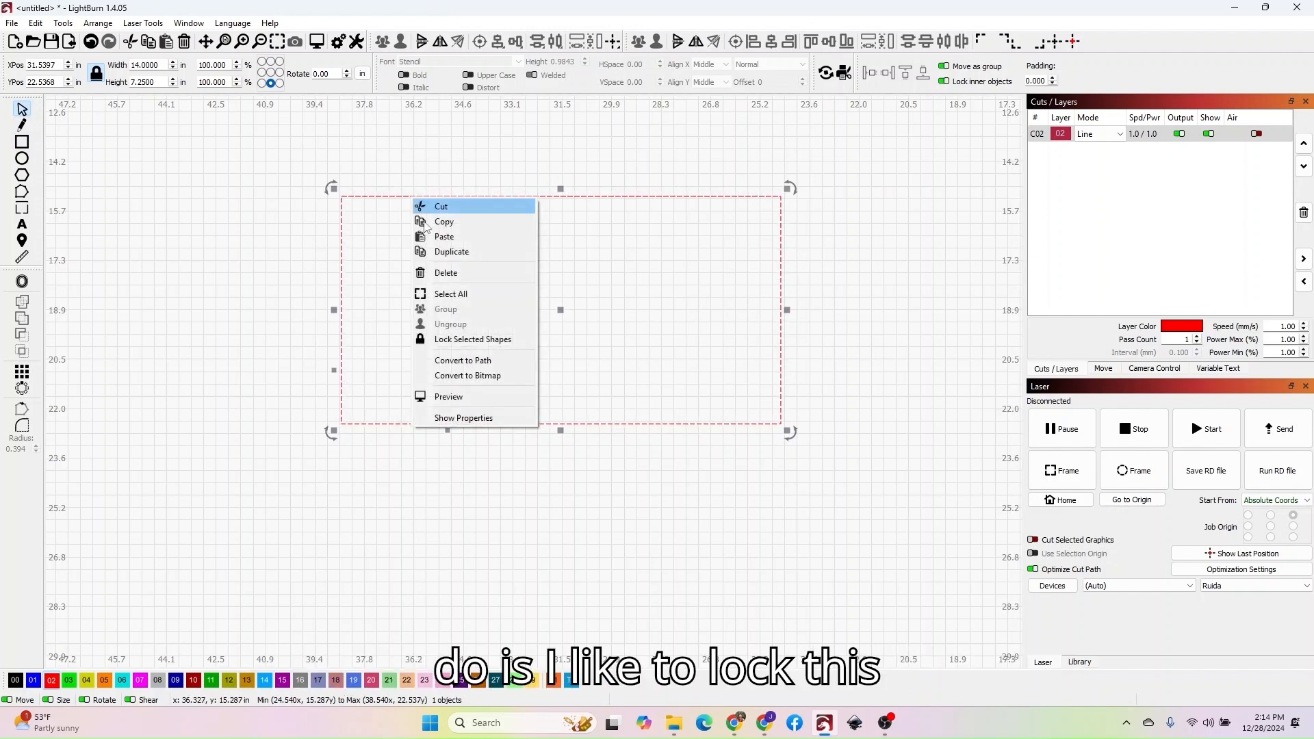
left_click(455, 339)
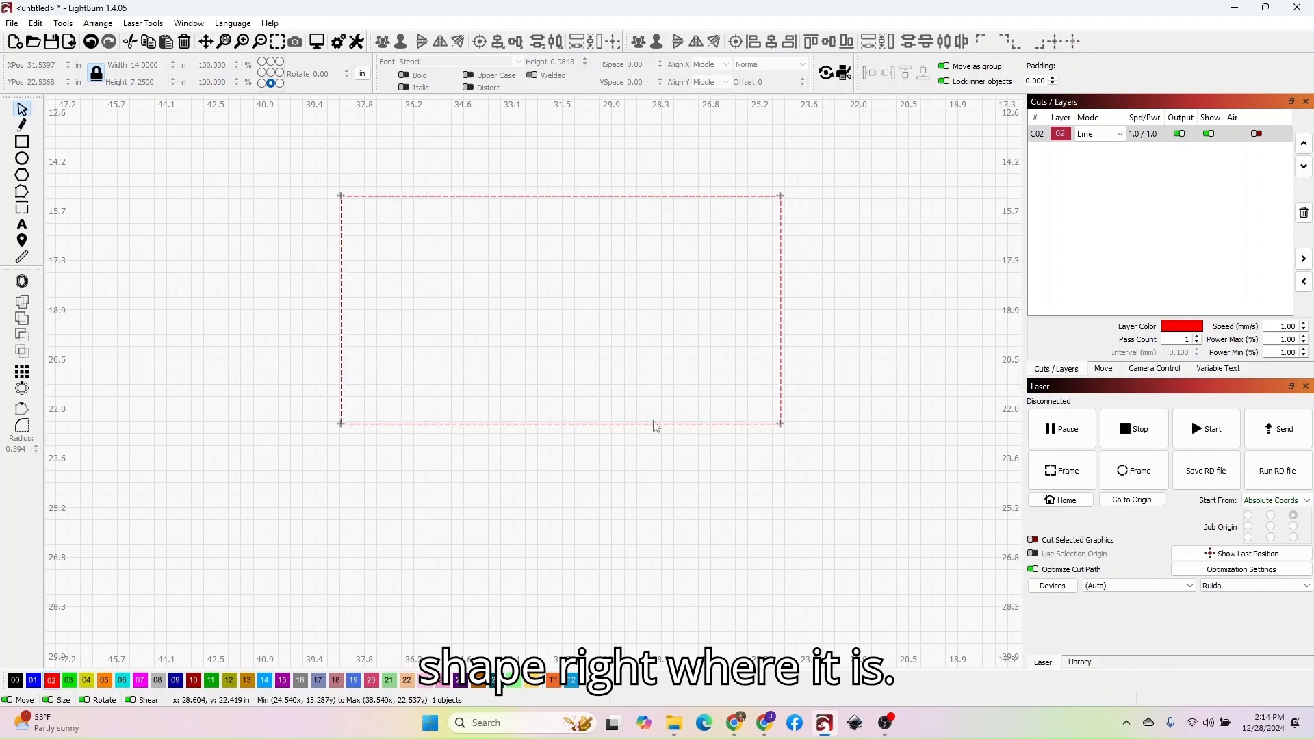
Step: Try to move the locked rectangle by its edge, and deselect it
scroll(671, 380, "down", 2)
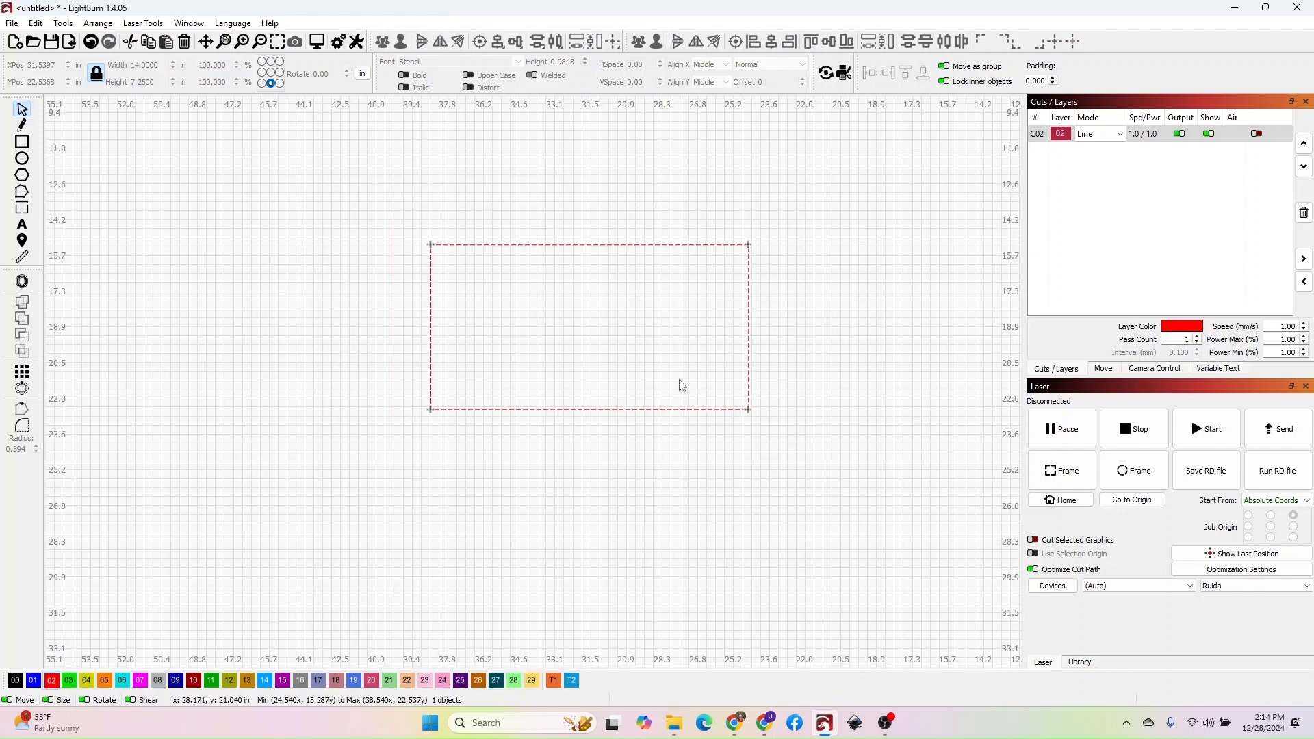
left_click(789, 406)
left_click(749, 322)
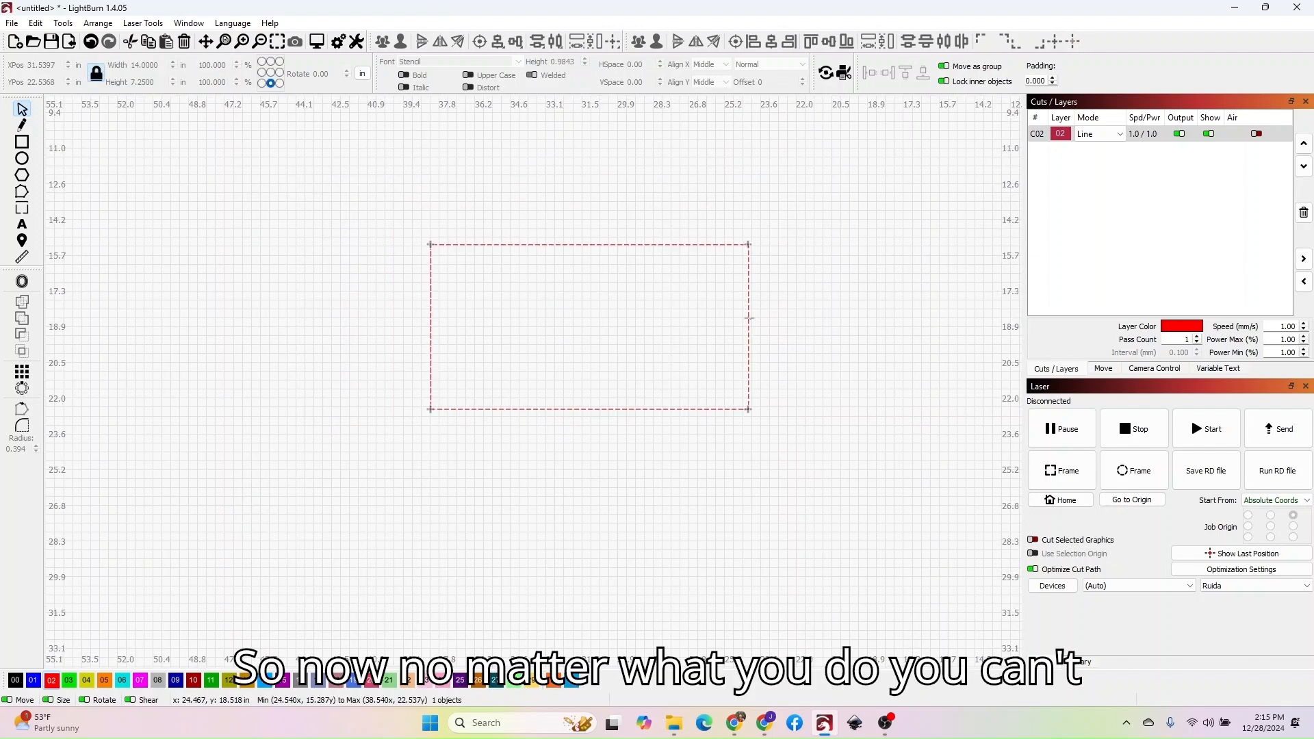
left_click_drag(751, 321, 740, 317)
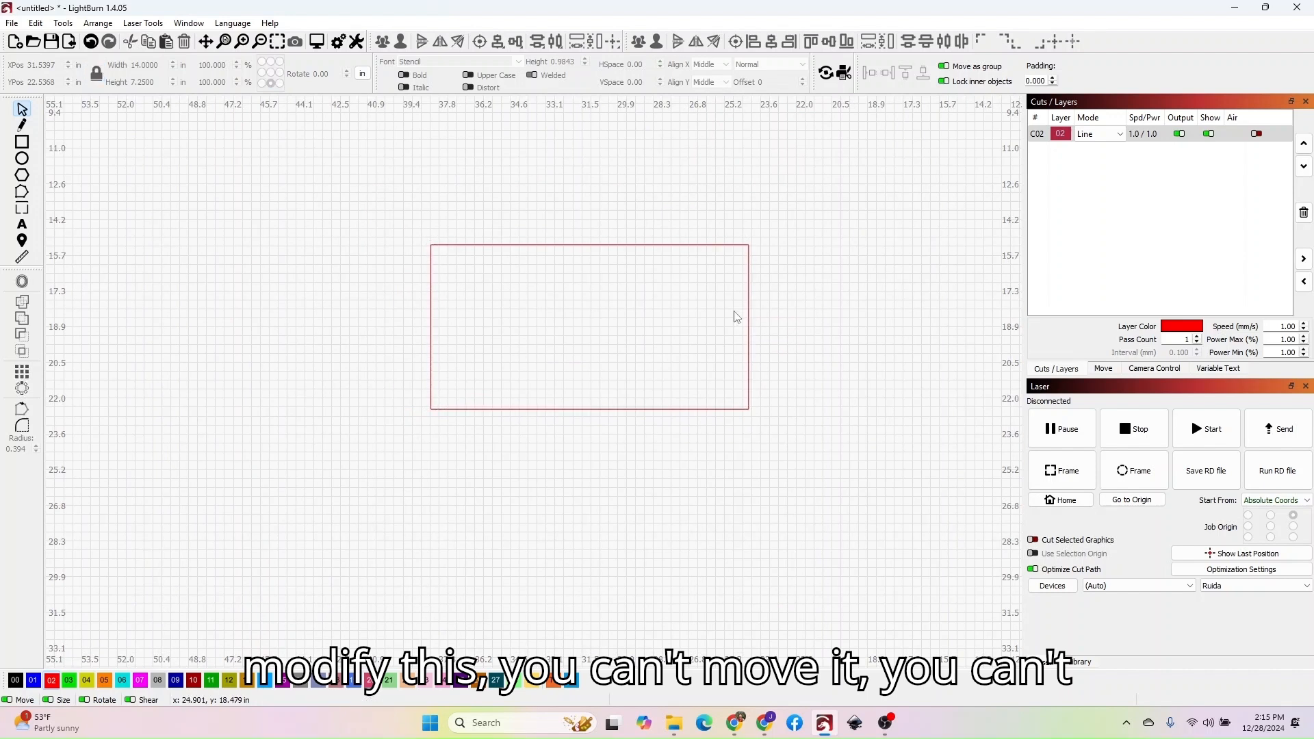
left_click(684, 247)
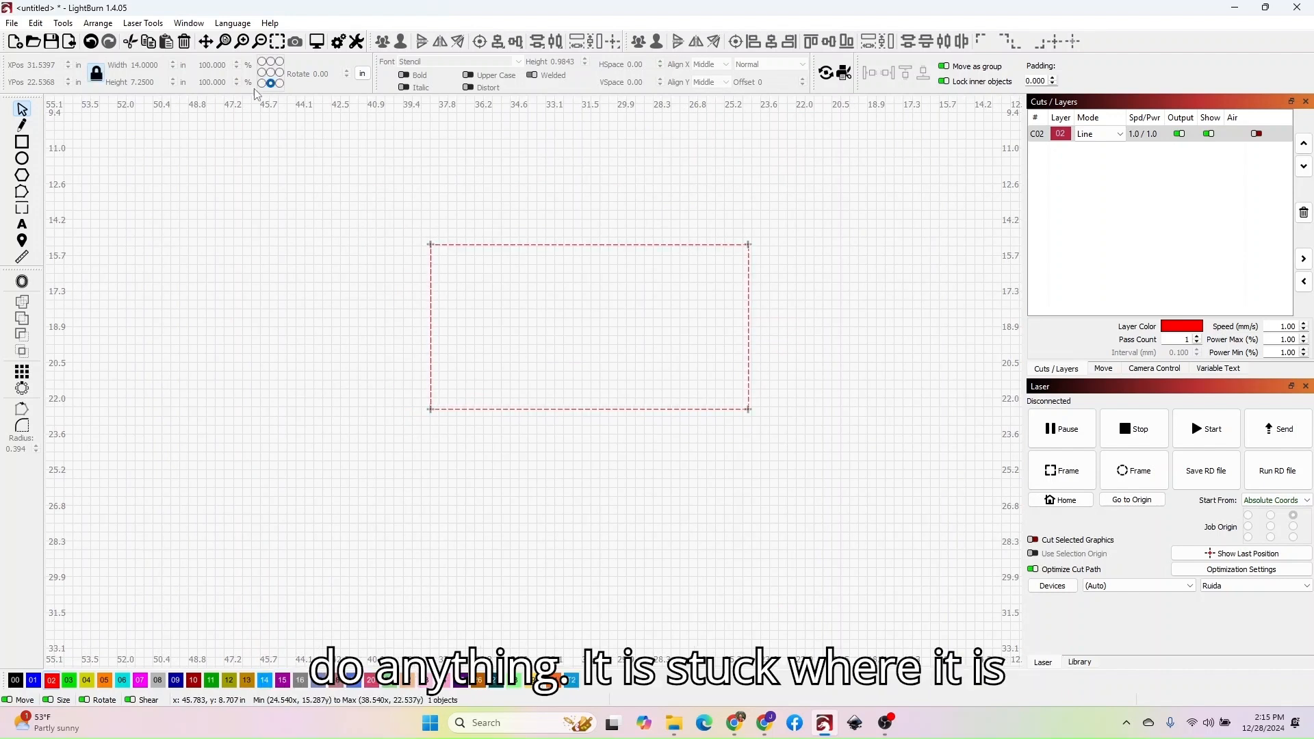
left_click(292, 247)
Step: Start importing a file and browse from Desktop through the nested Desktop and CMC folders to LASER
scroll(589, 317, "down", 1)
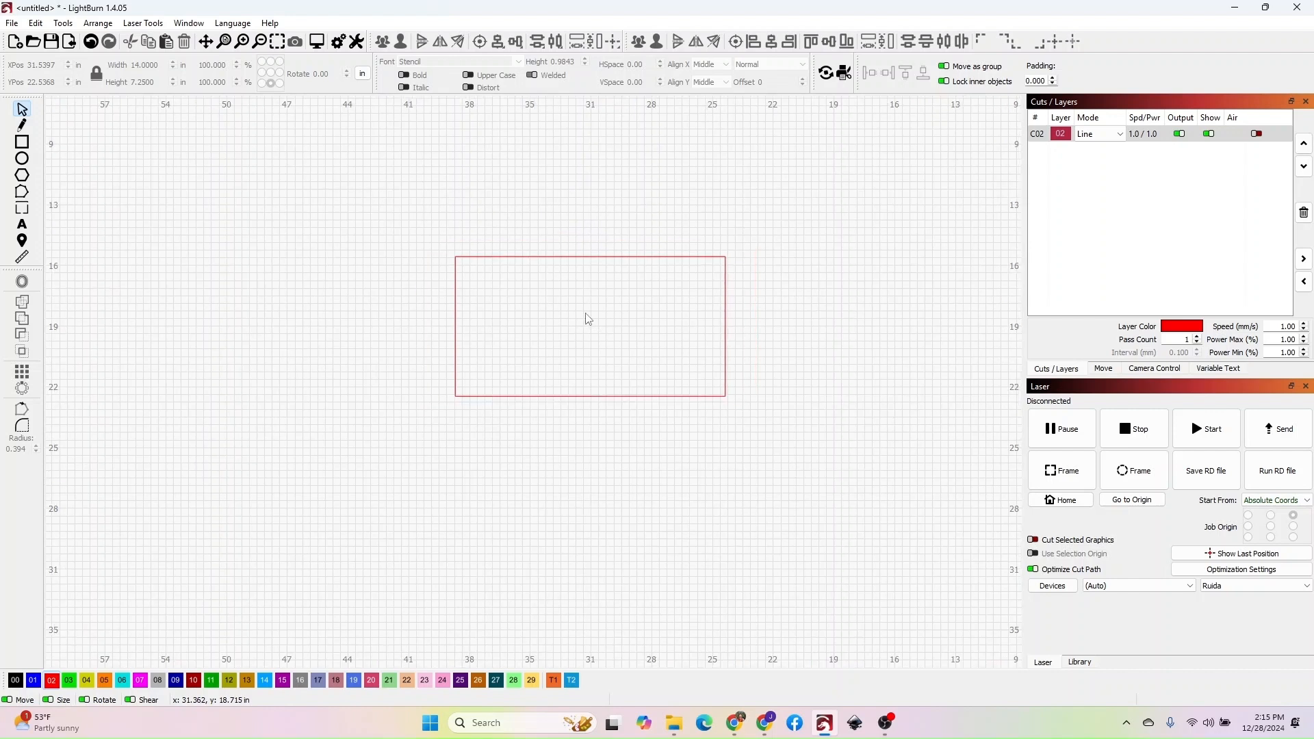
left_click_drag(545, 277, 602, 417)
scroll(602, 417, "up", 1)
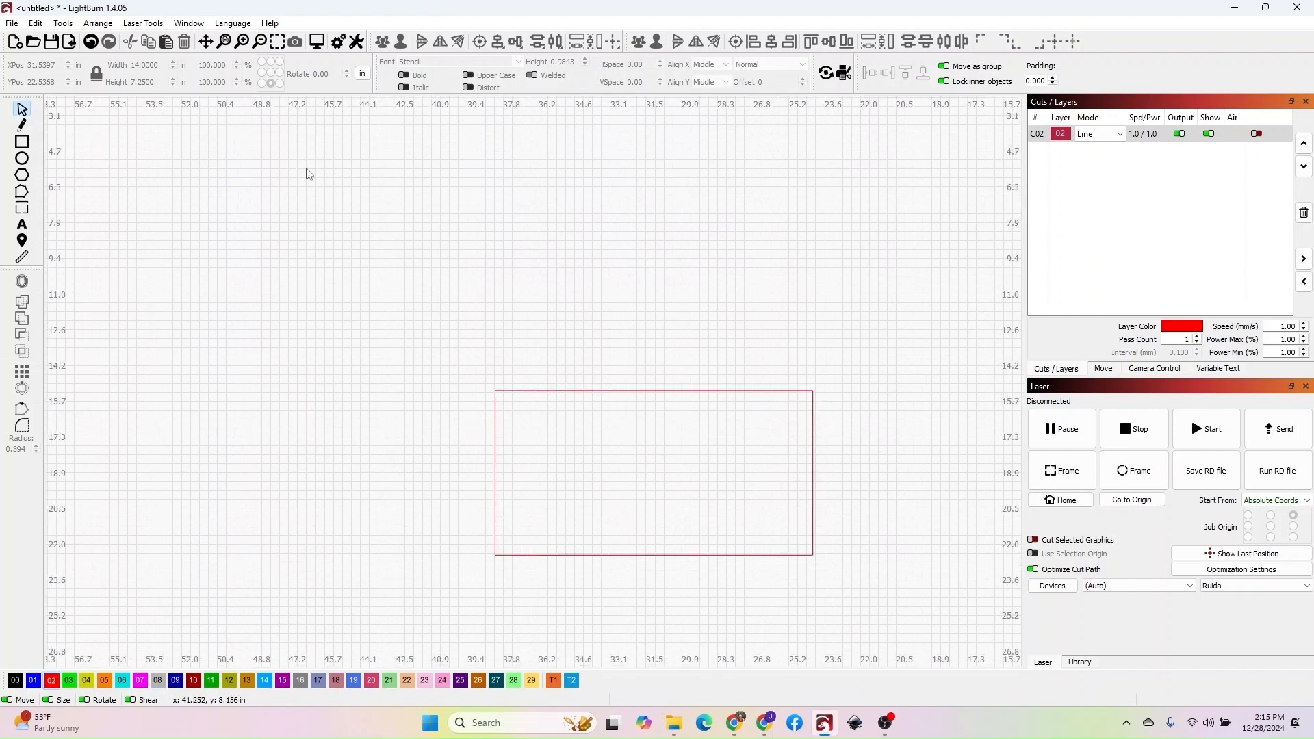
left_click(70, 43)
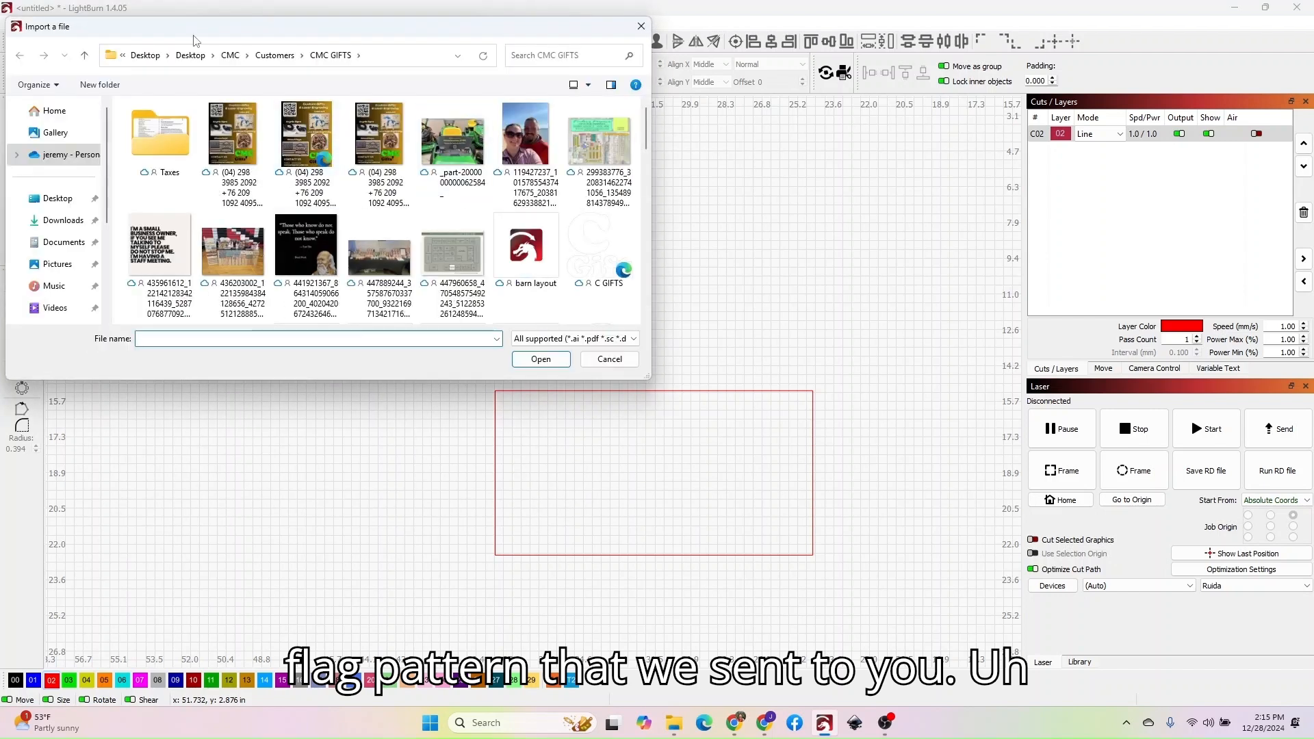
left_click(62, 198)
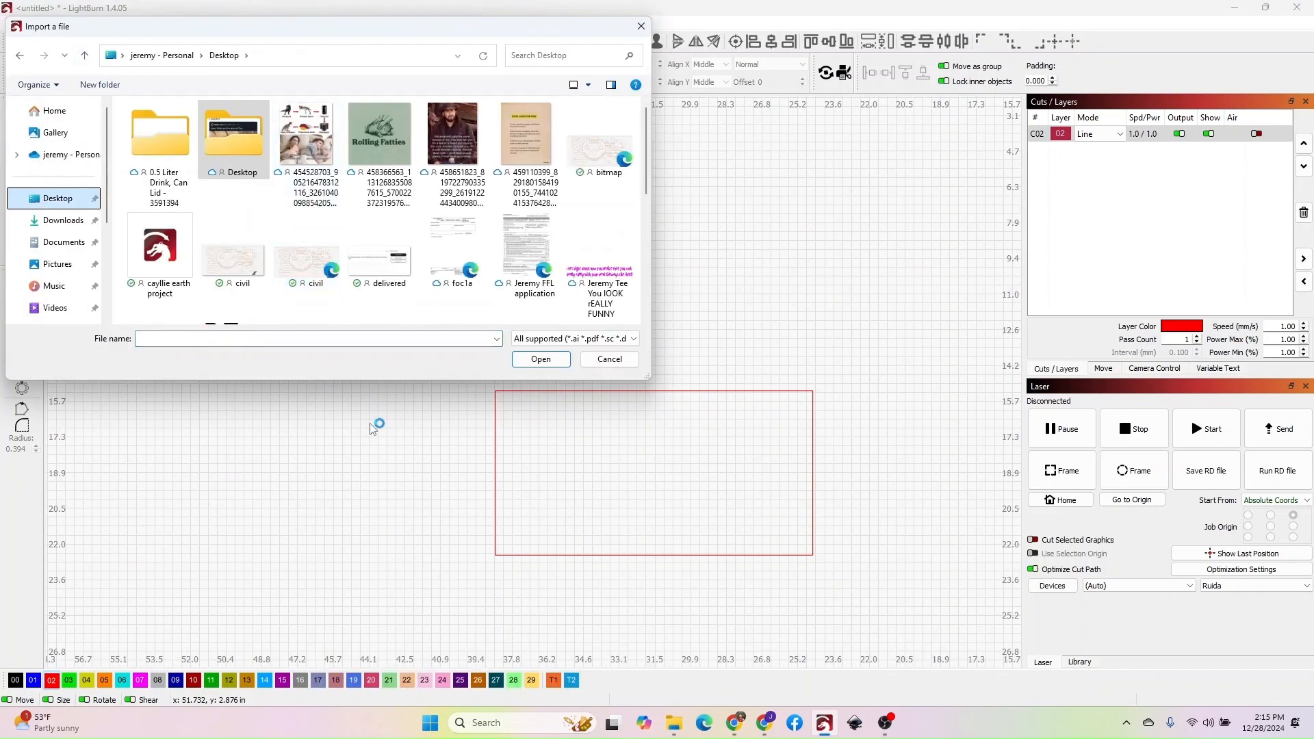
double_click(233, 134)
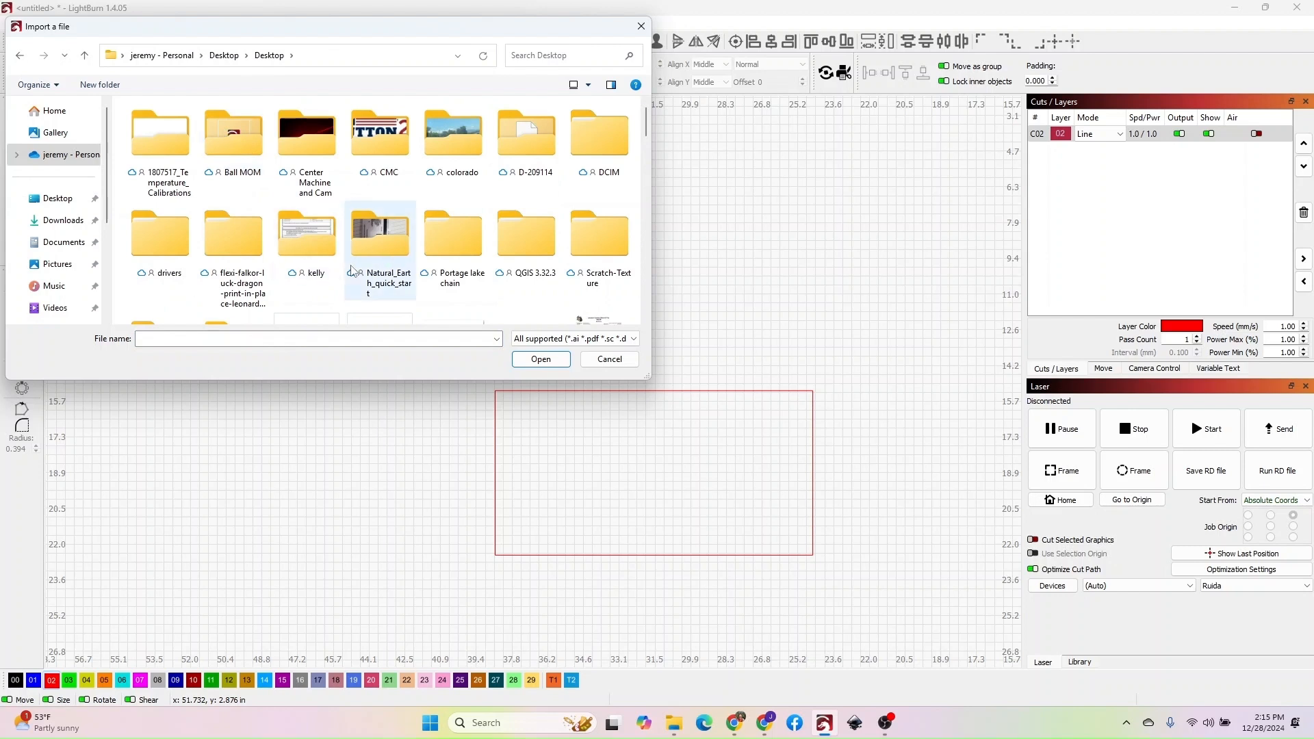
double_click(378, 144)
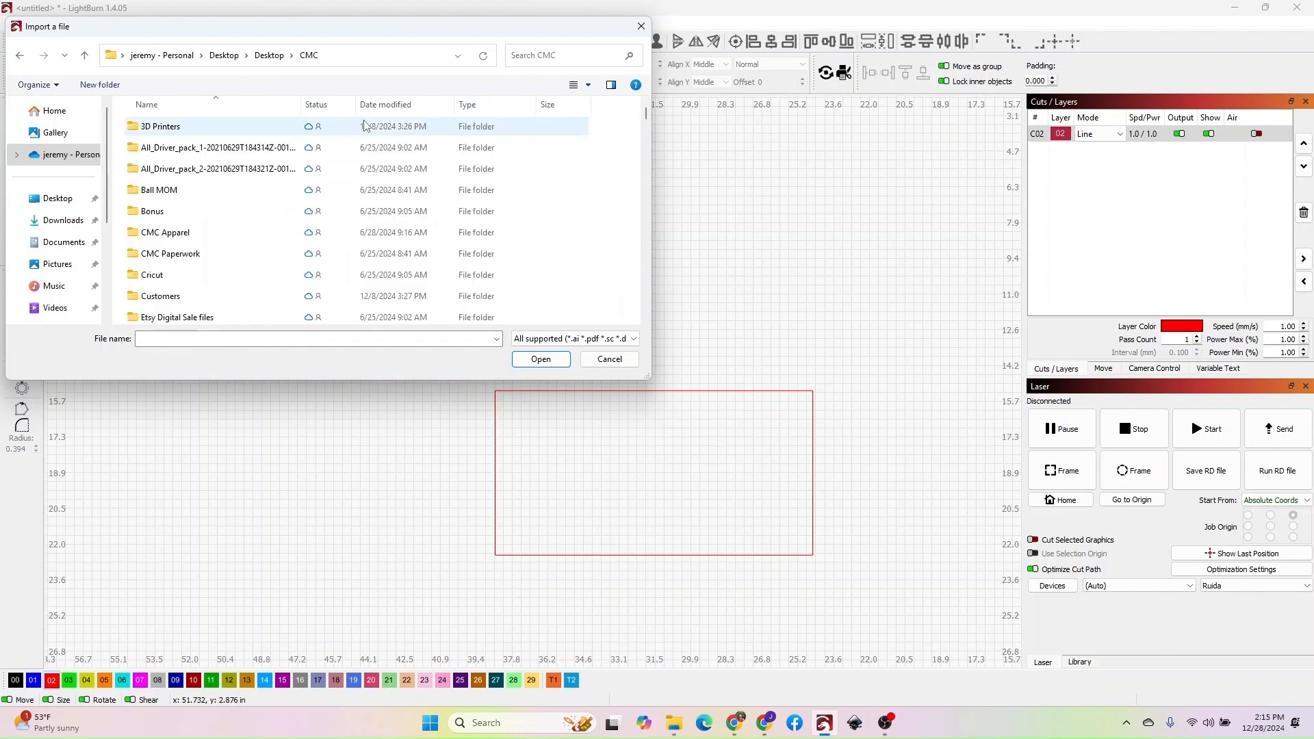
scroll(200, 261, "down", 2)
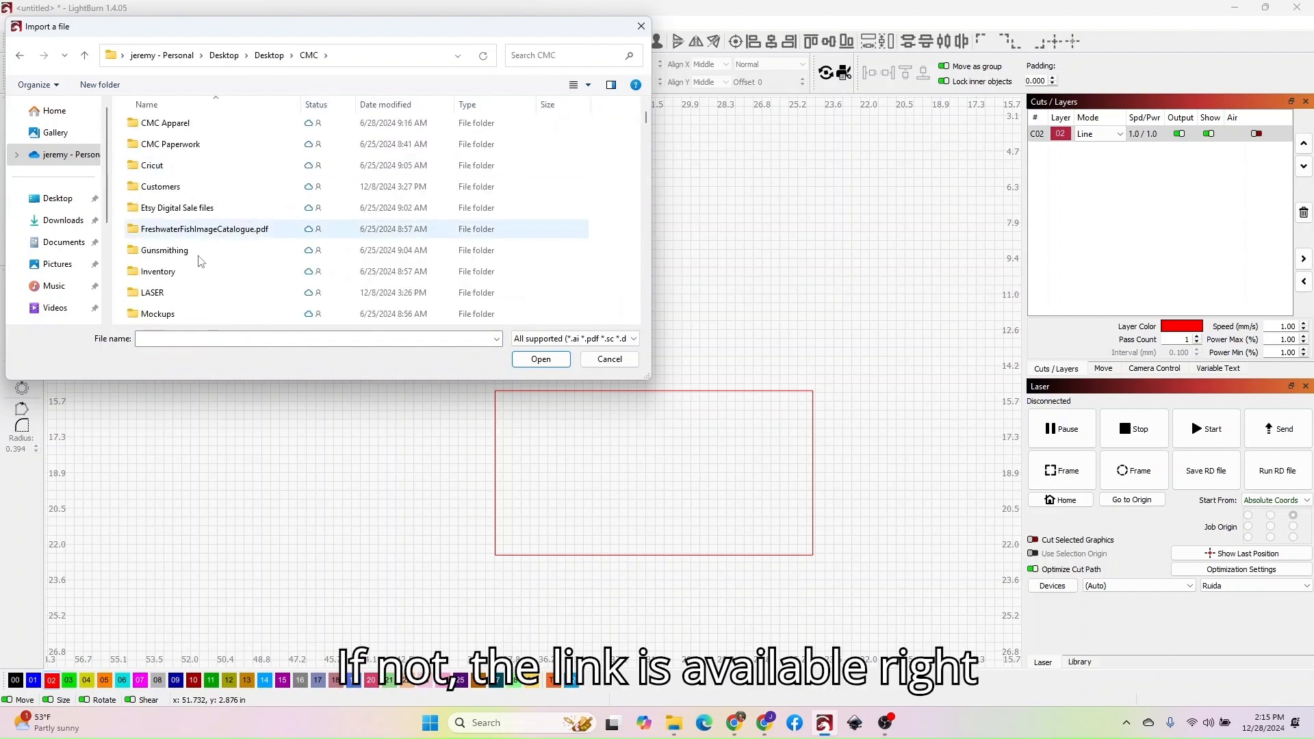
double_click(176, 293)
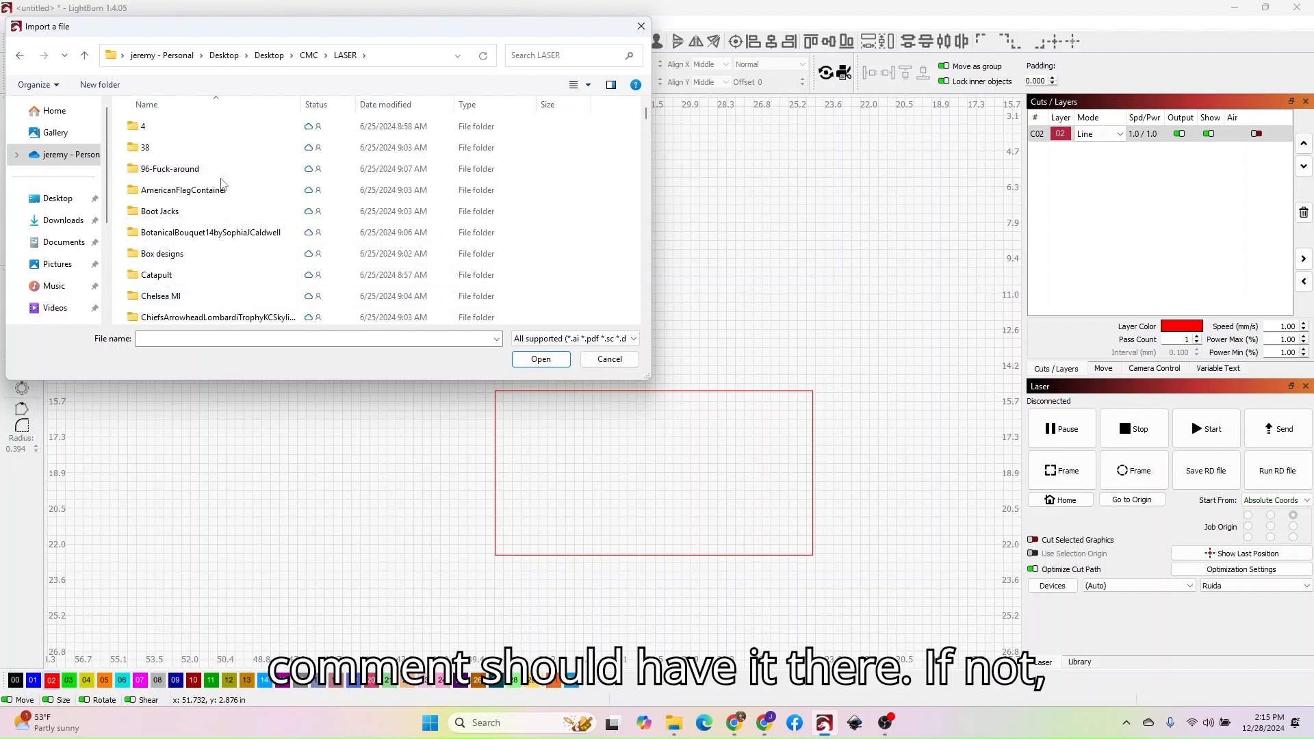
Step: Open the OtherFiles_DistressedFlag folder inside the Flags folder
scroll(267, 201, "down", 5)
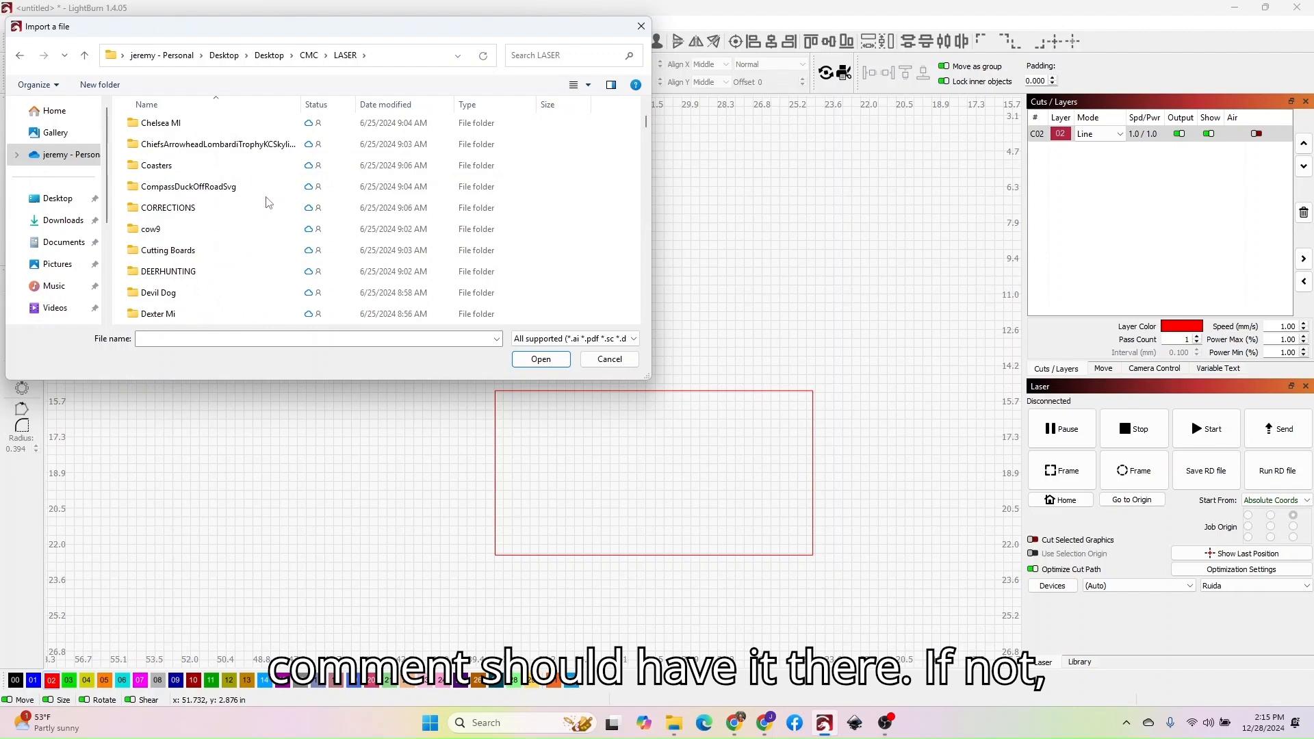
scroll(266, 200, "down", 1)
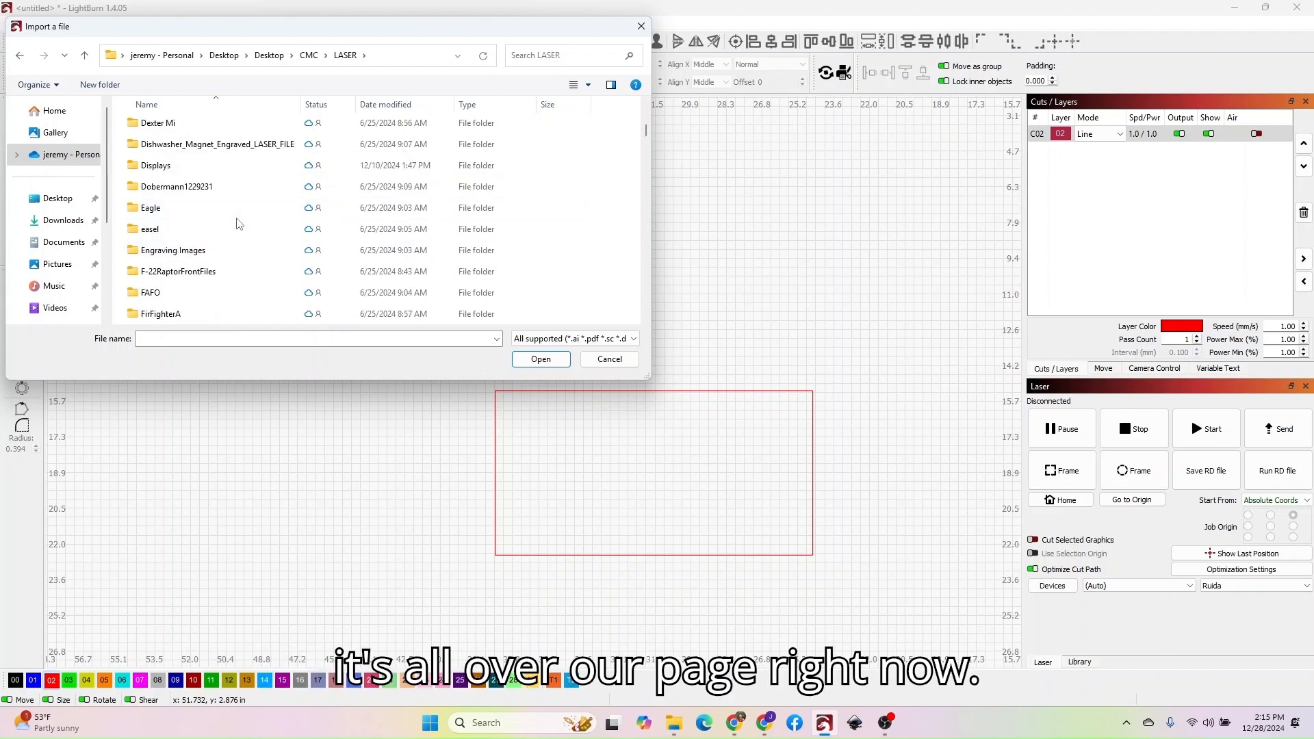
scroll(235, 223, "down", 1)
double_click(191, 293)
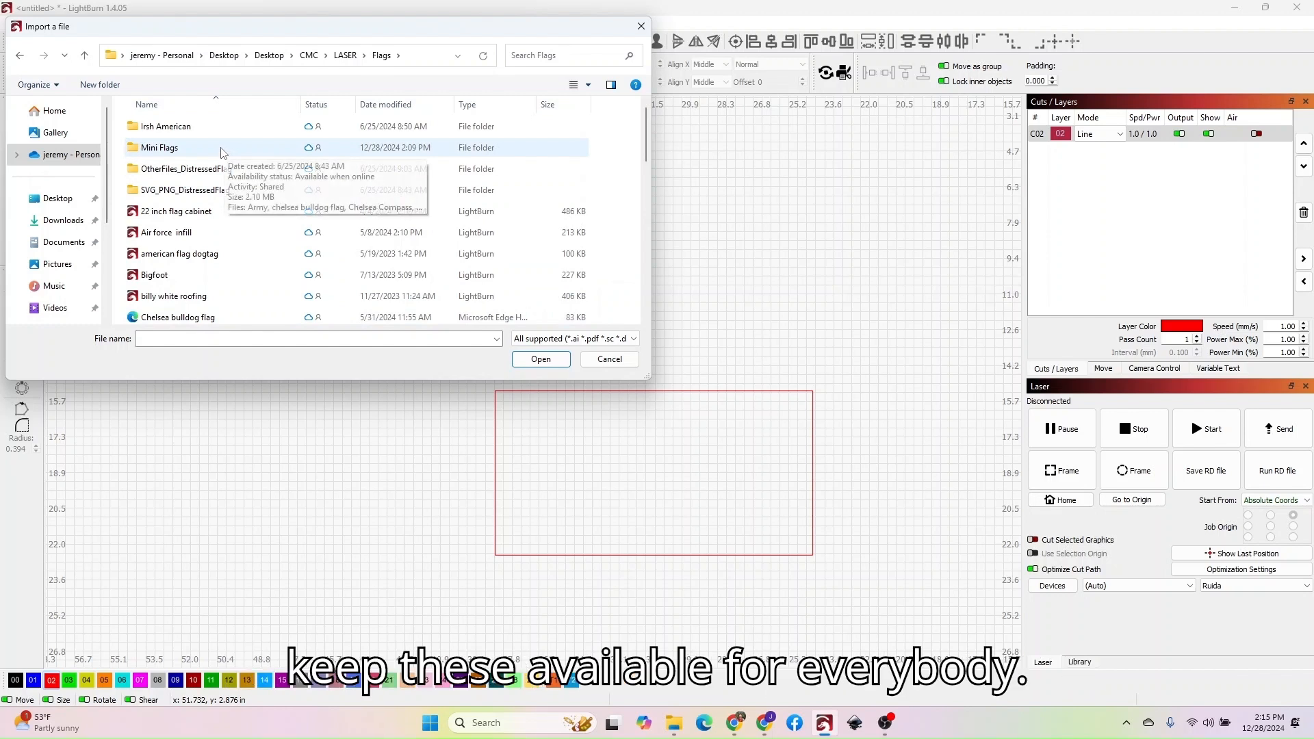
double_click(210, 170)
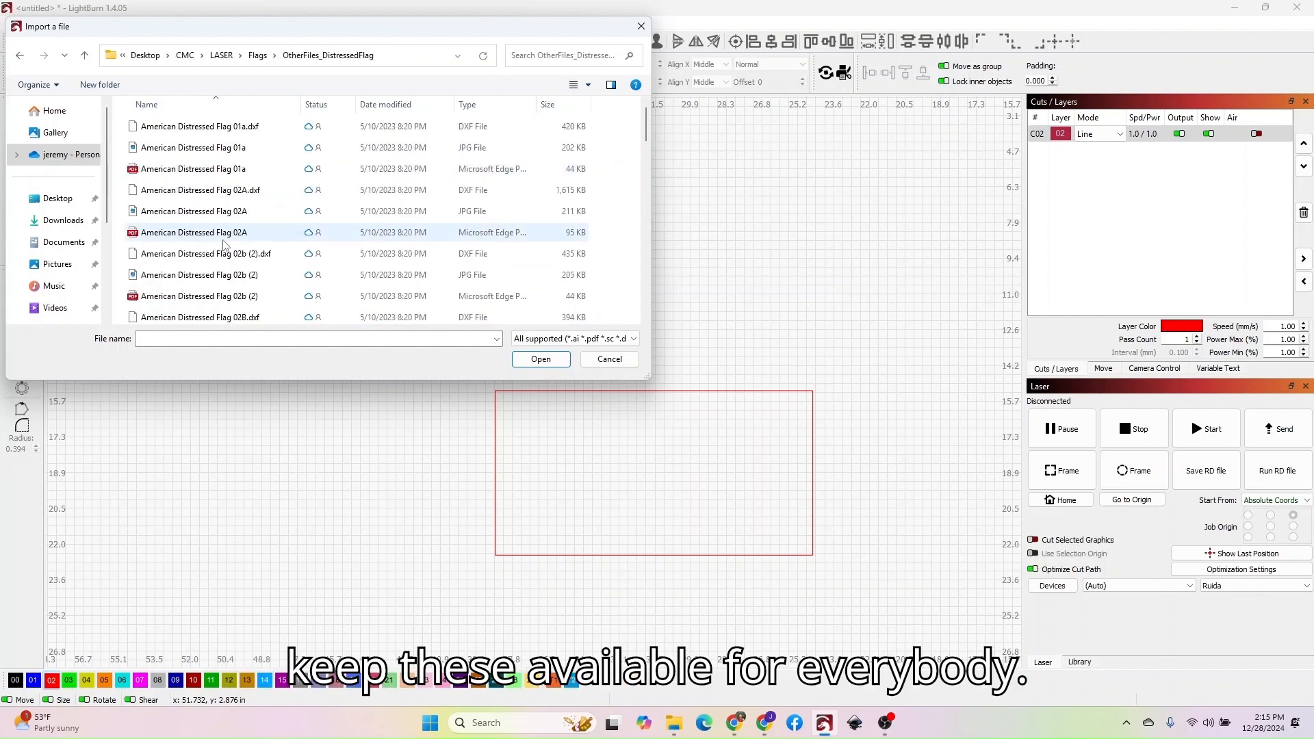
Step: Display the folder's files as large icons and import the American Flag 04b Blue Line vector file
left_click(590, 87)
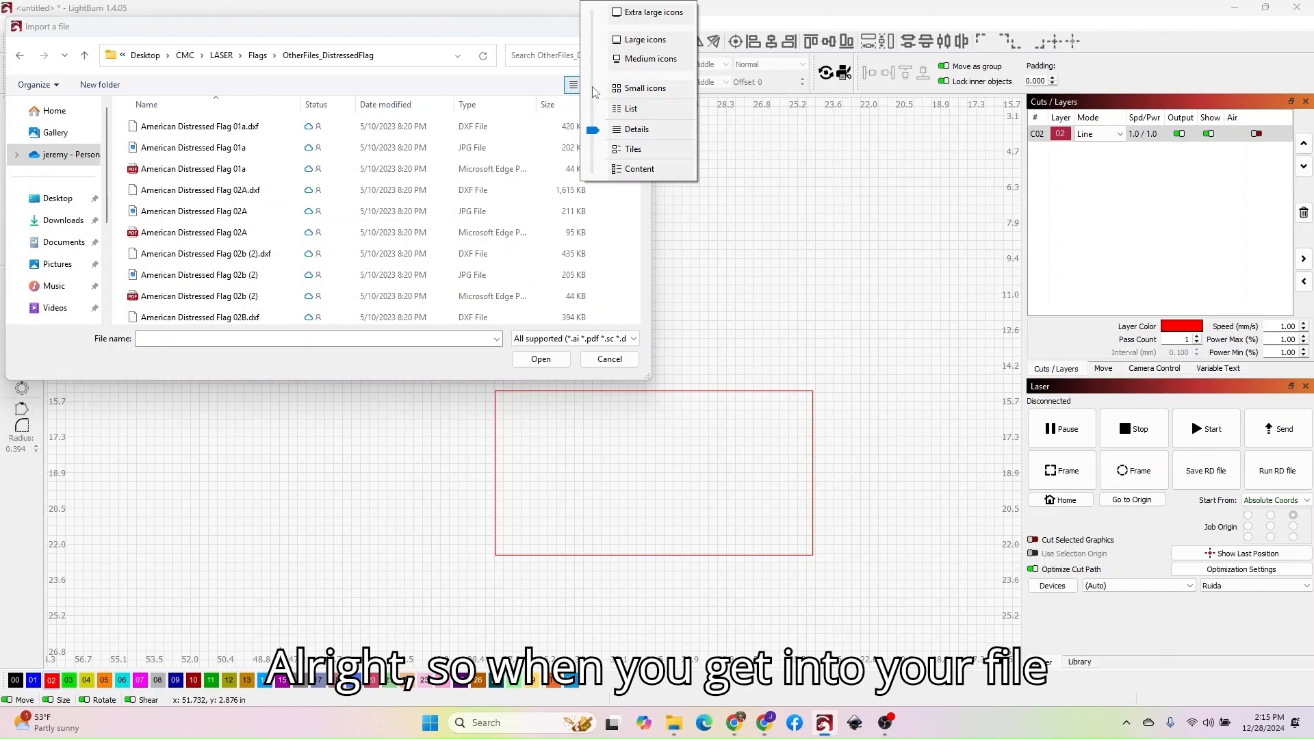
left_click(640, 40)
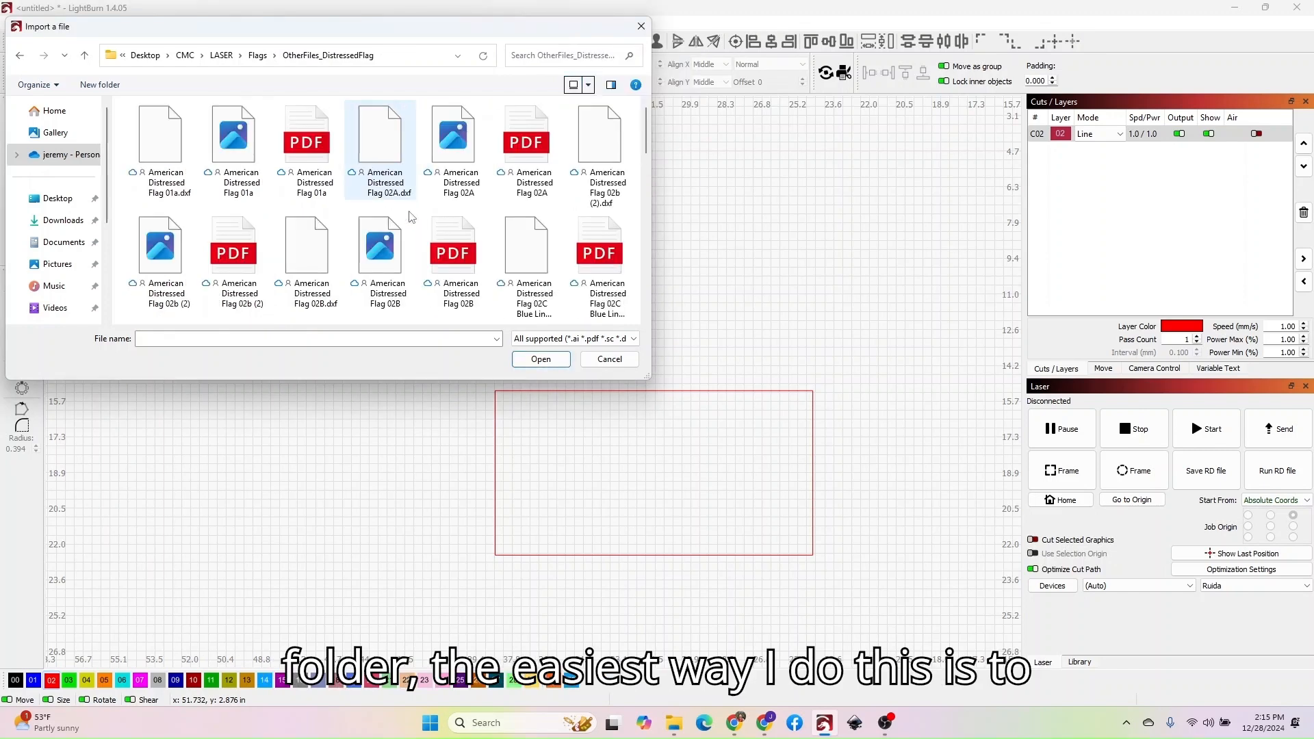
scroll(386, 183, "down", 5)
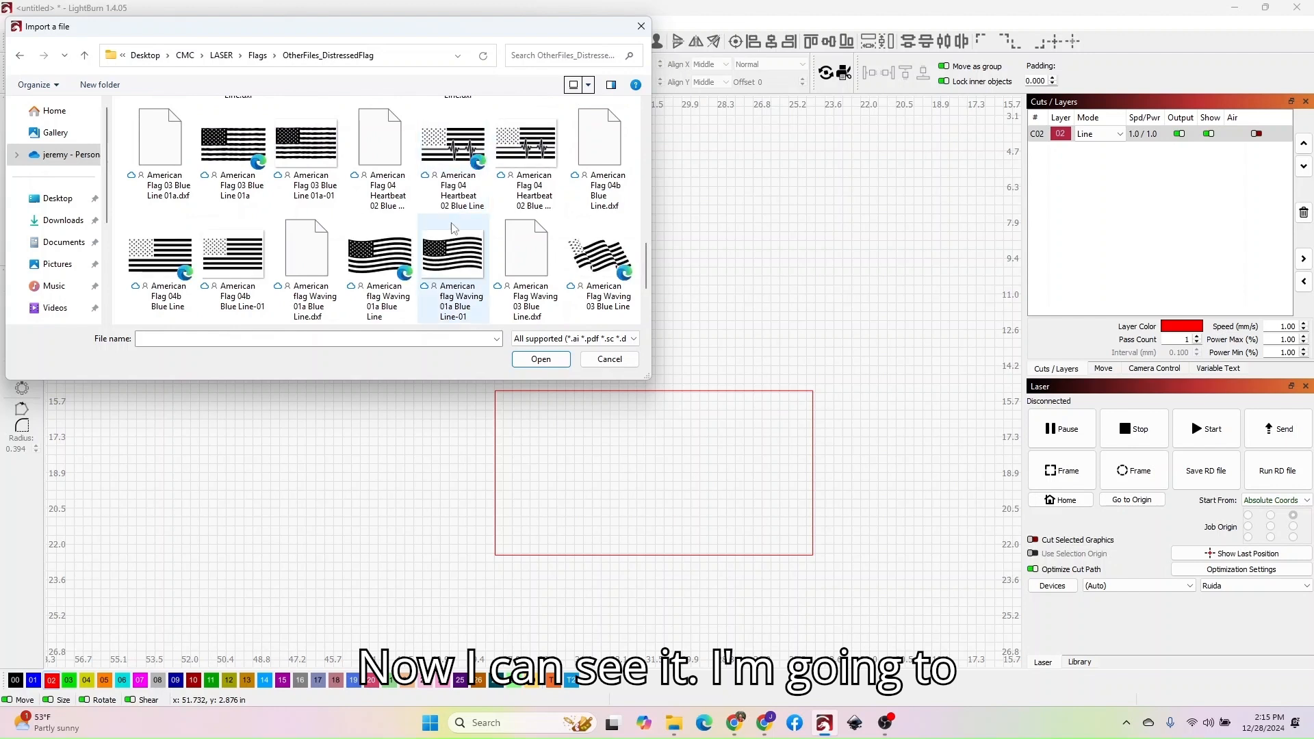
scroll(448, 199, "down", 1)
scroll(448, 198, "up", 1)
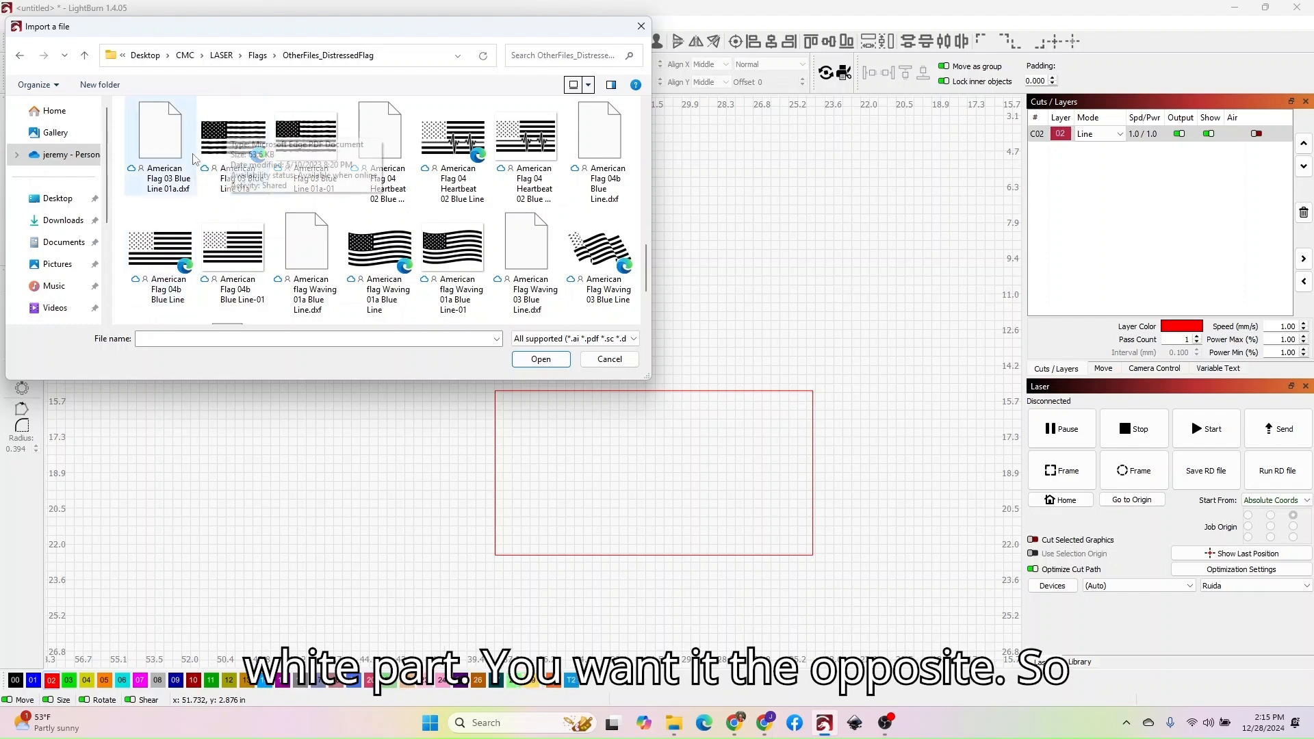
left_click_drag(137, 201, 222, 295)
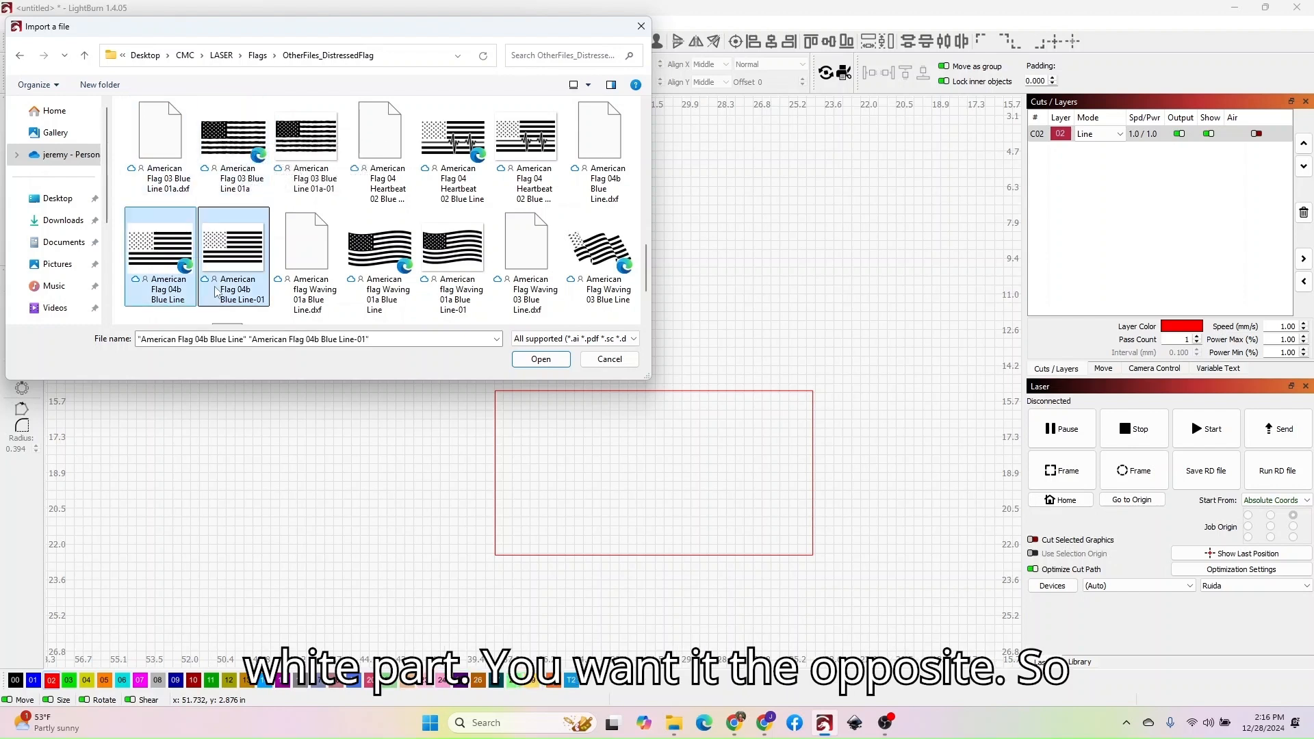
left_click(147, 261)
double_click(147, 261)
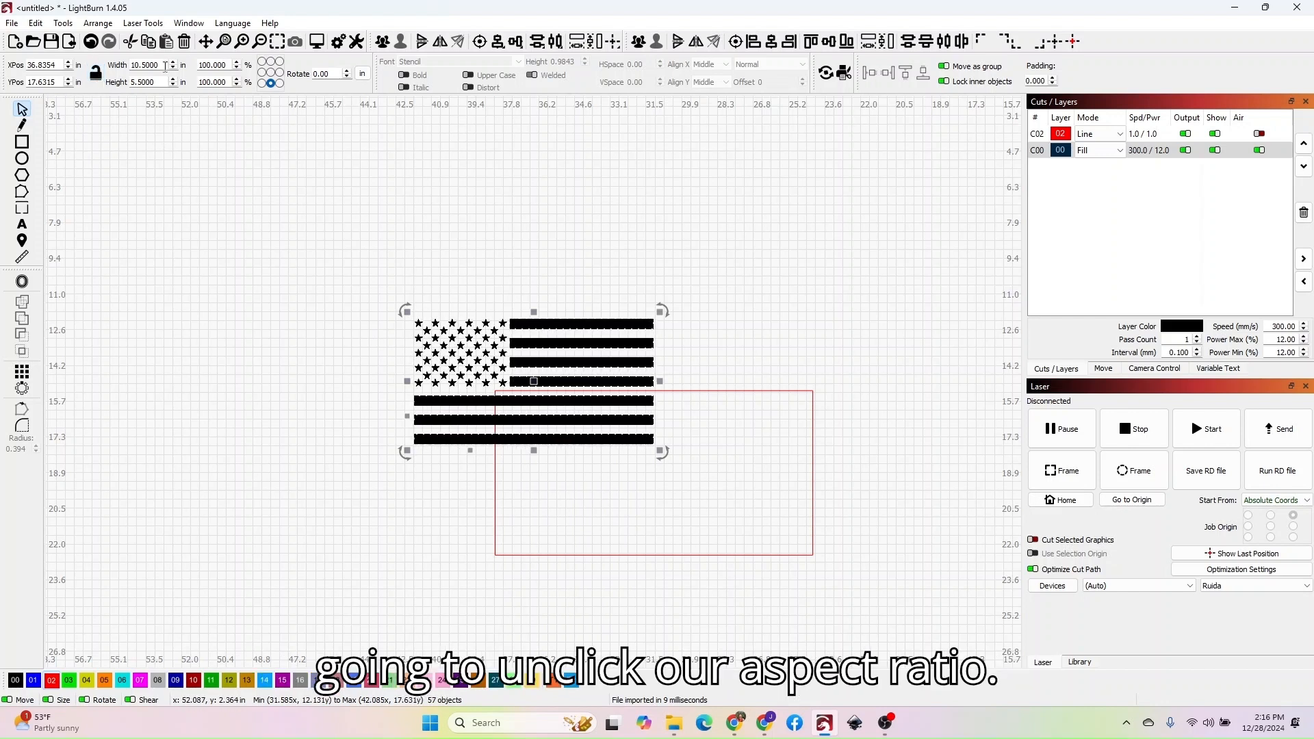
Step: Resize the flag to a width of 14-.3 in and a height of 7.25-.3 in, and lock its aspect ratio
left_click_drag(163, 66, 77, 58)
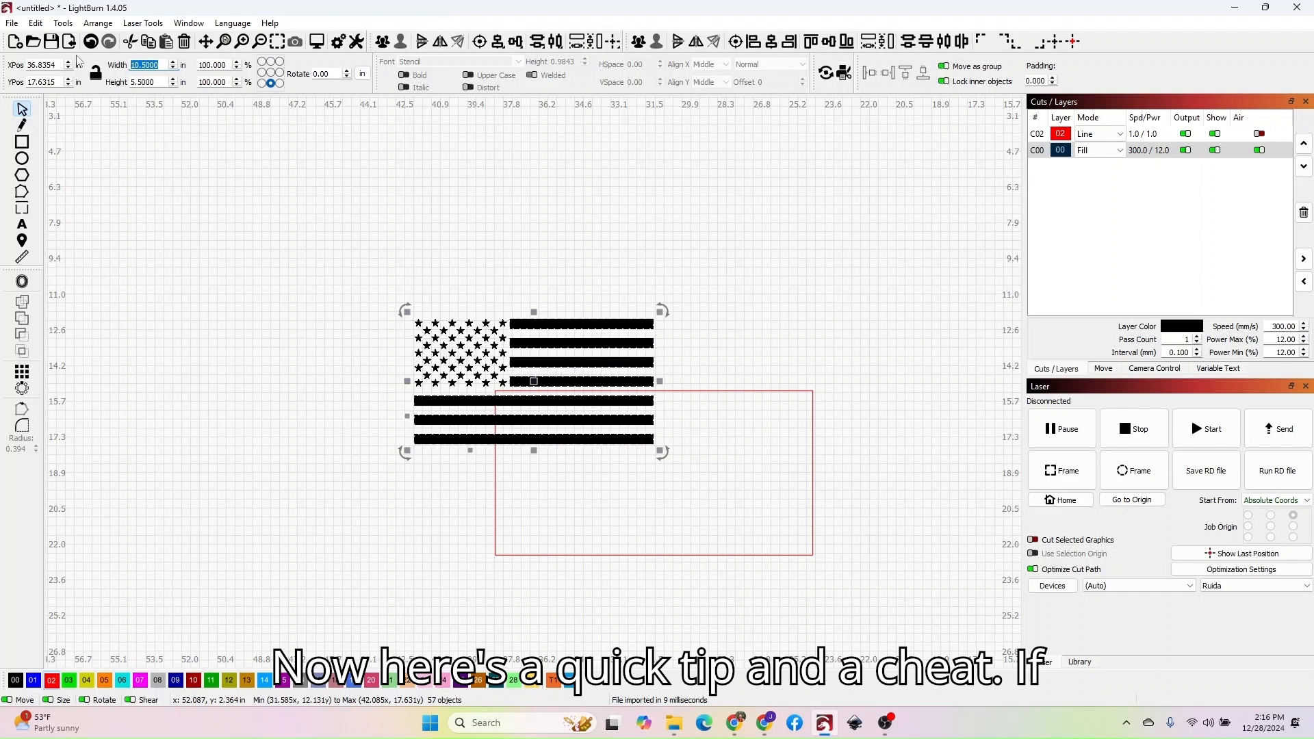
type("14")
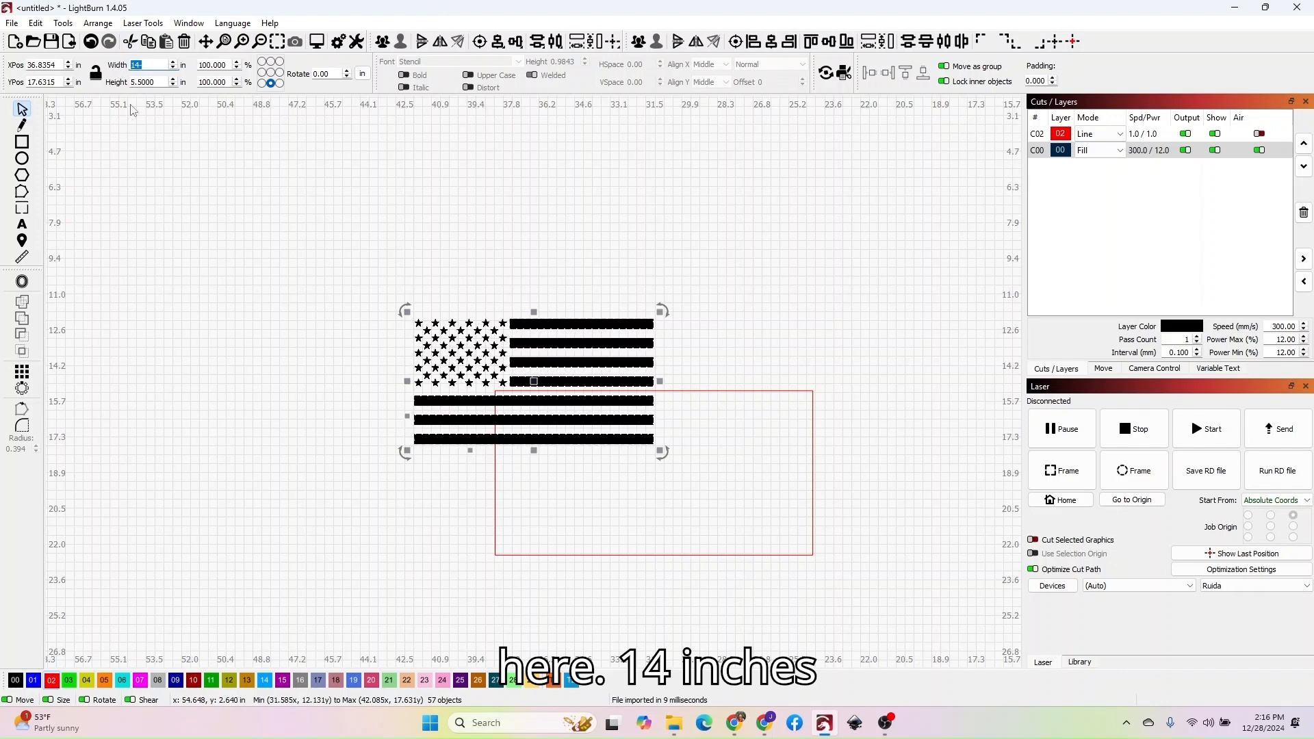
type("14-.3")
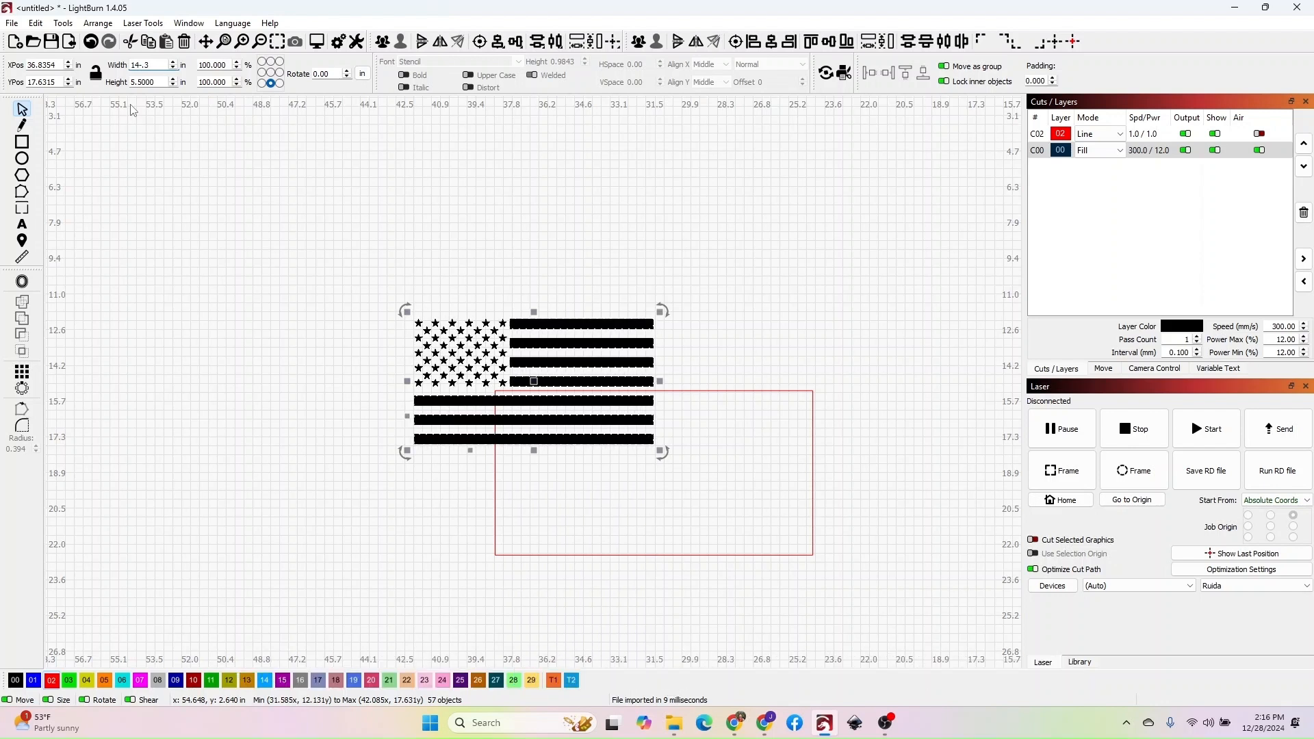
key("Tab")
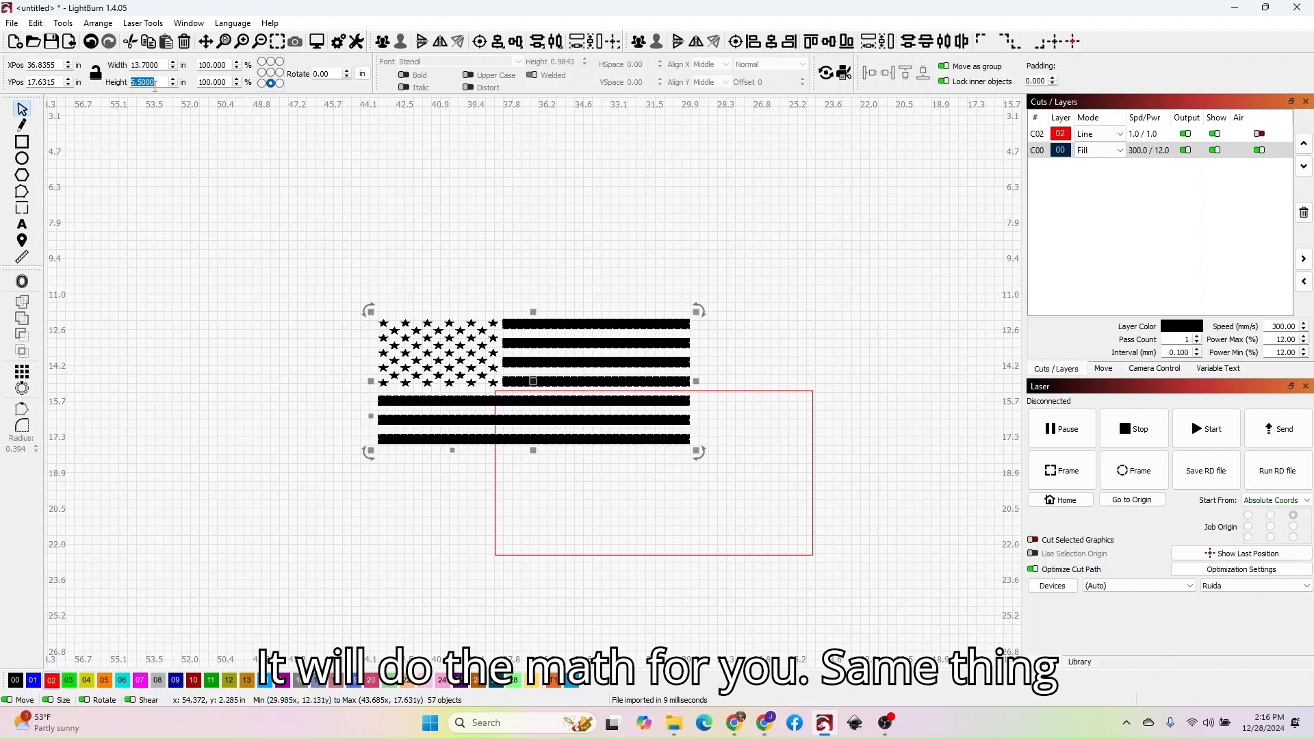
type("7.2")
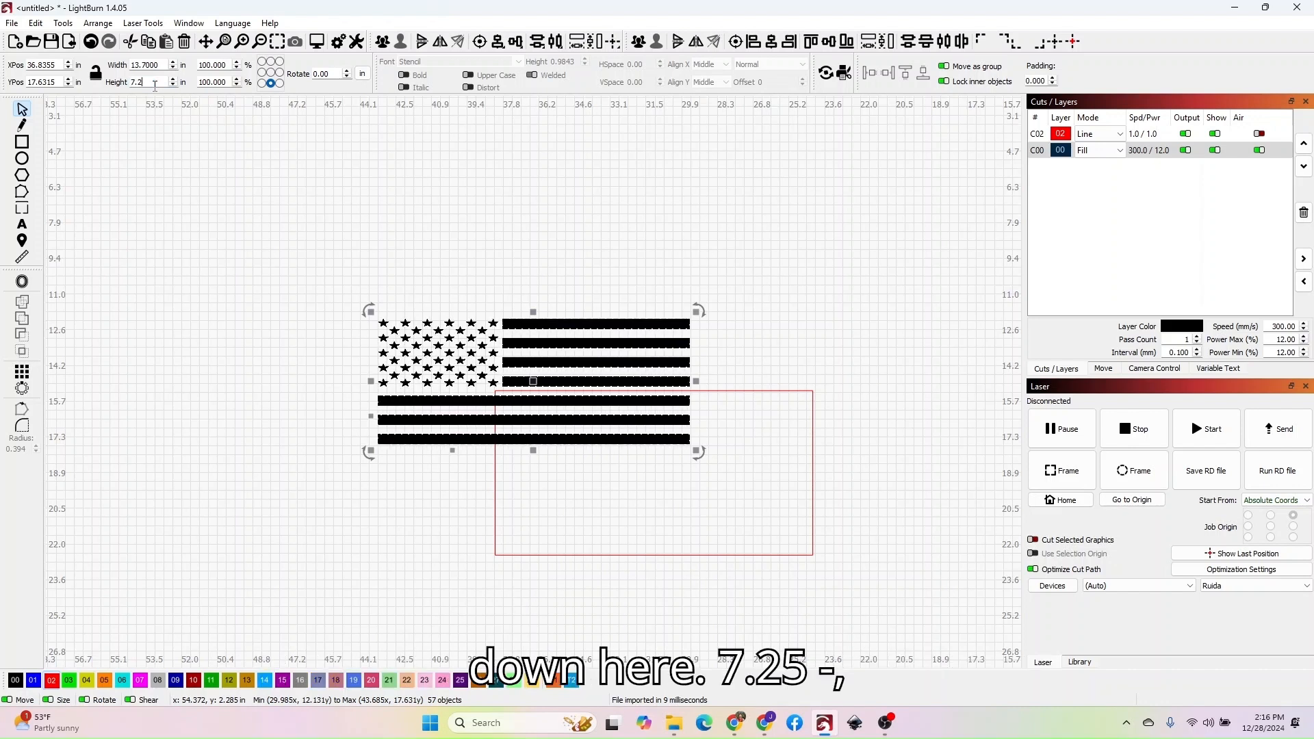
type("5-.3")
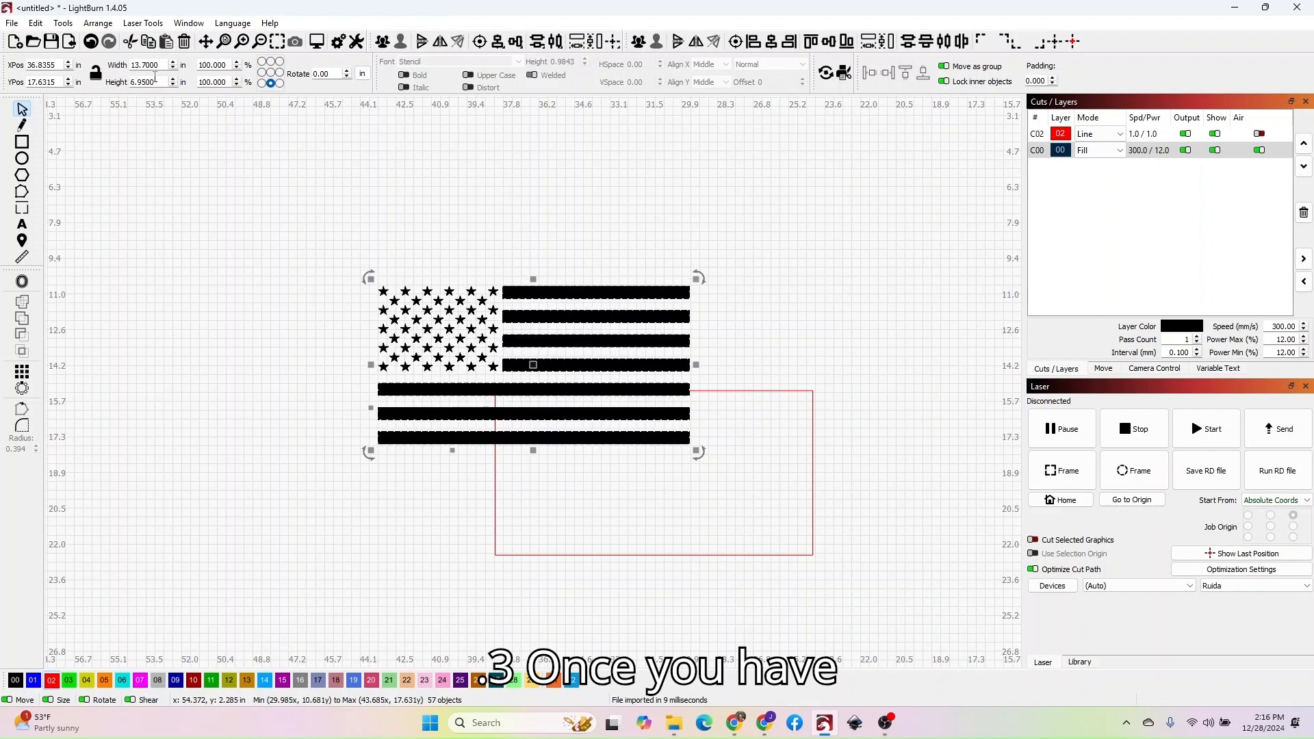
left_click(98, 74)
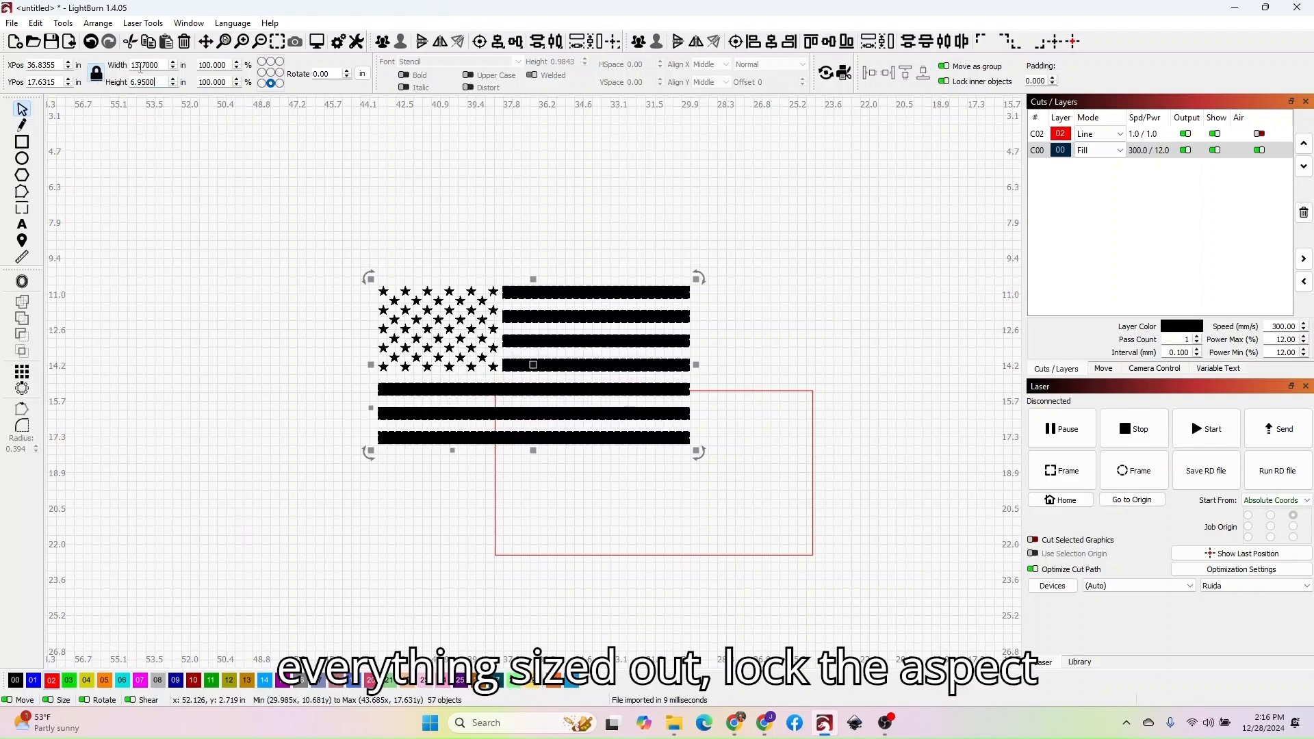
Step: Group the flag's shapes and move the group above the red rectangle, to about X 31.44, Y 14.05 in
right_click(457, 413)
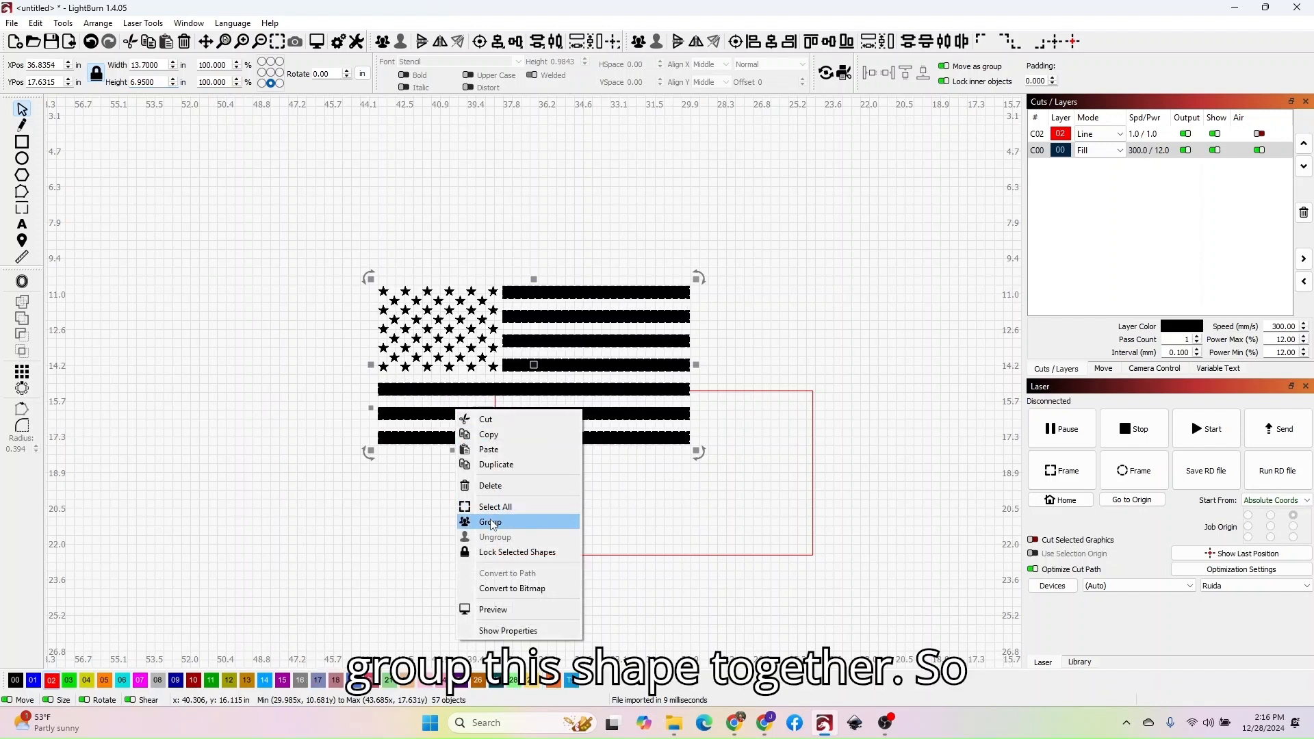
left_click(440, 413)
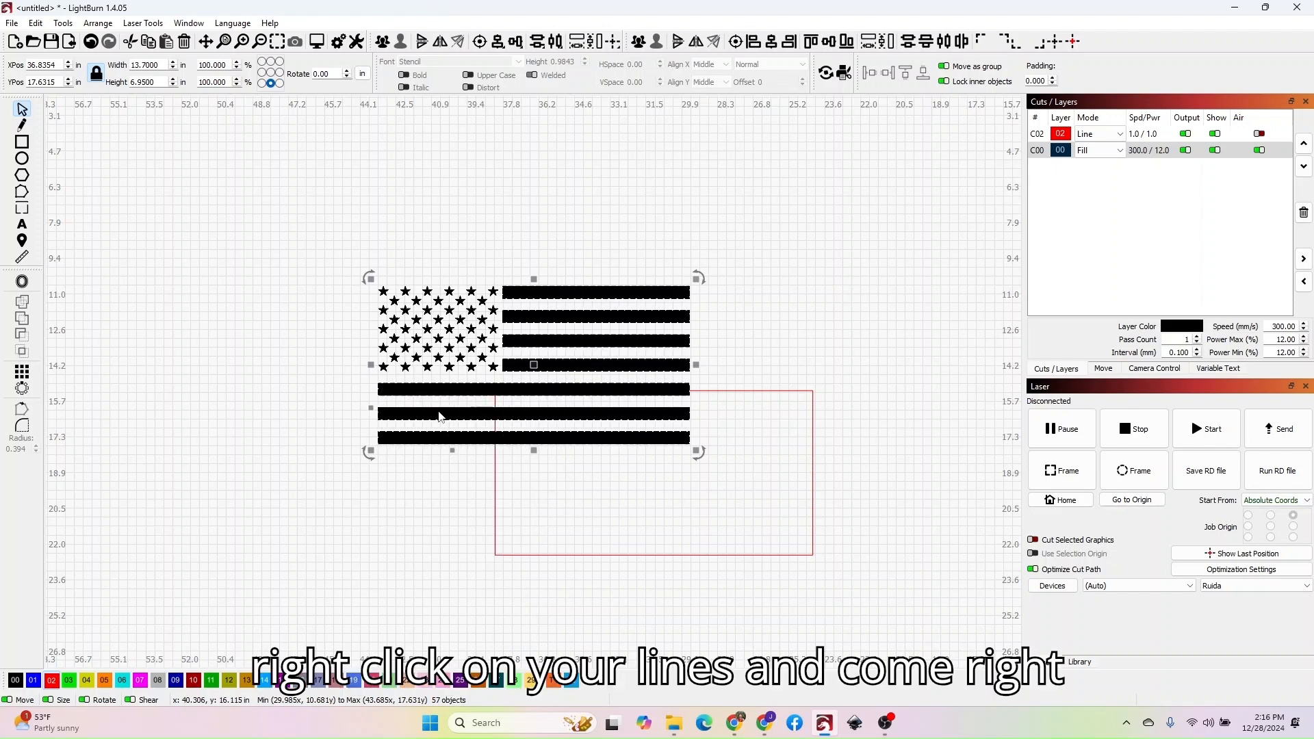
right_click(439, 412)
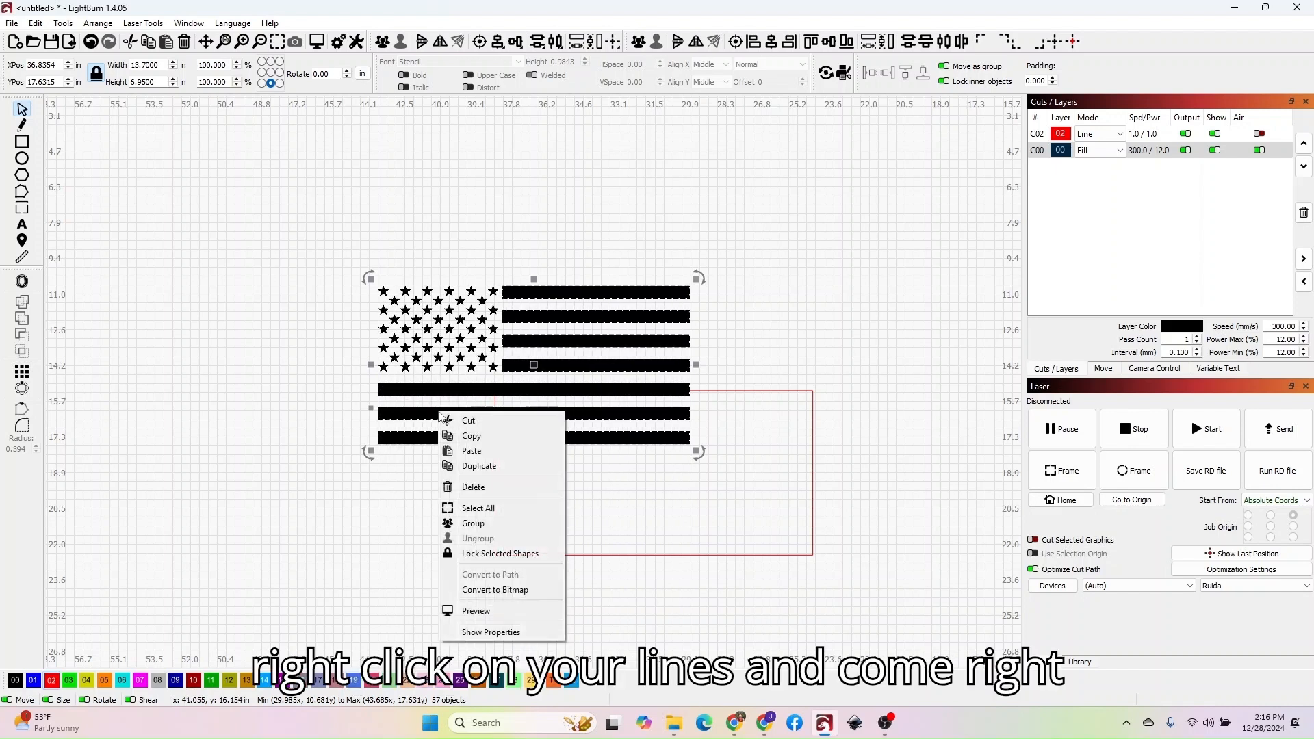
left_click(500, 524)
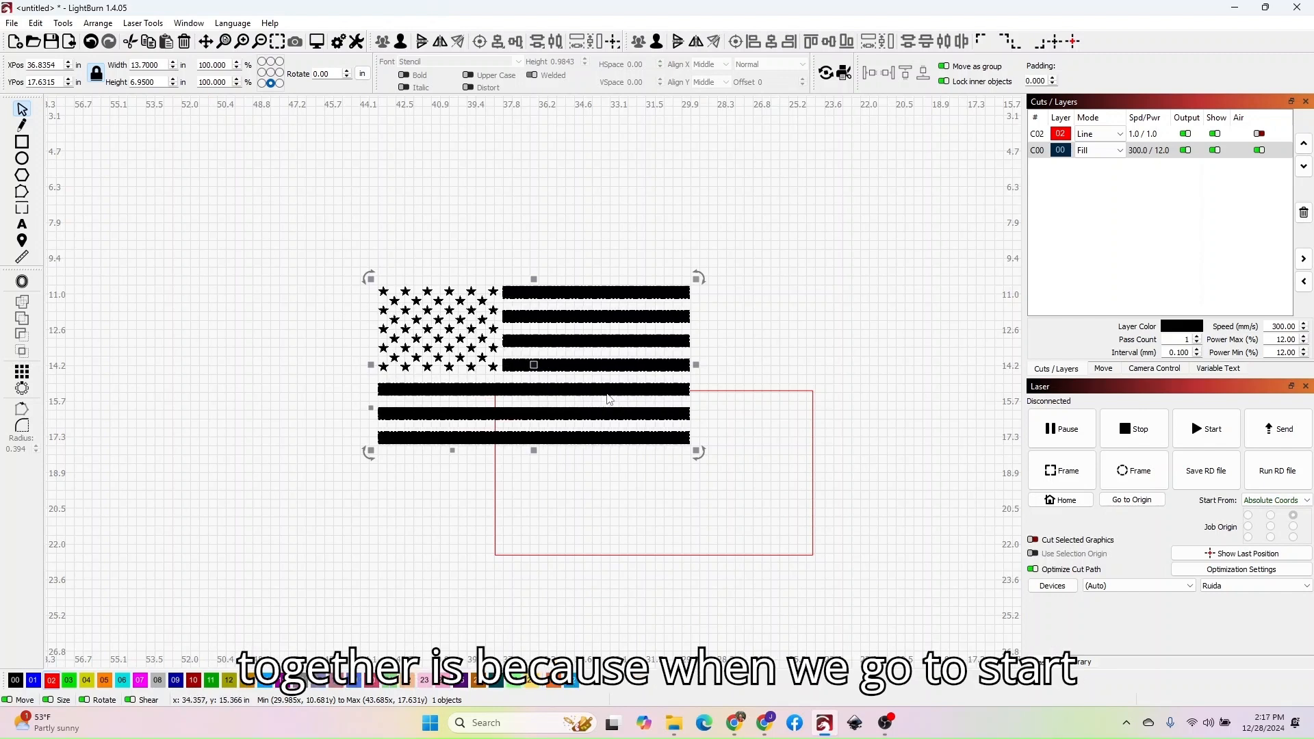
left_click_drag(591, 373, 712, 294)
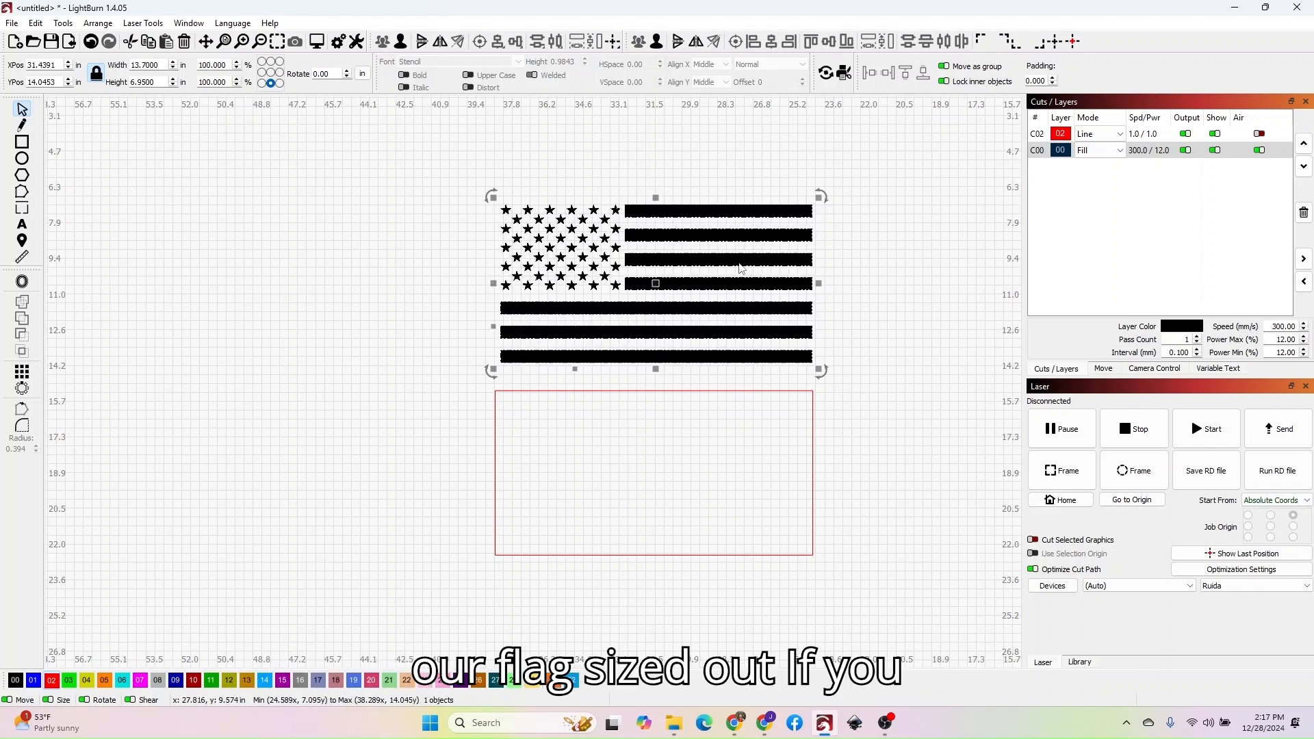
Step: Centre the flag horizontally and vertically on the locked red rectangle, and deselect both
left_click(927, 322)
left_click(753, 311)
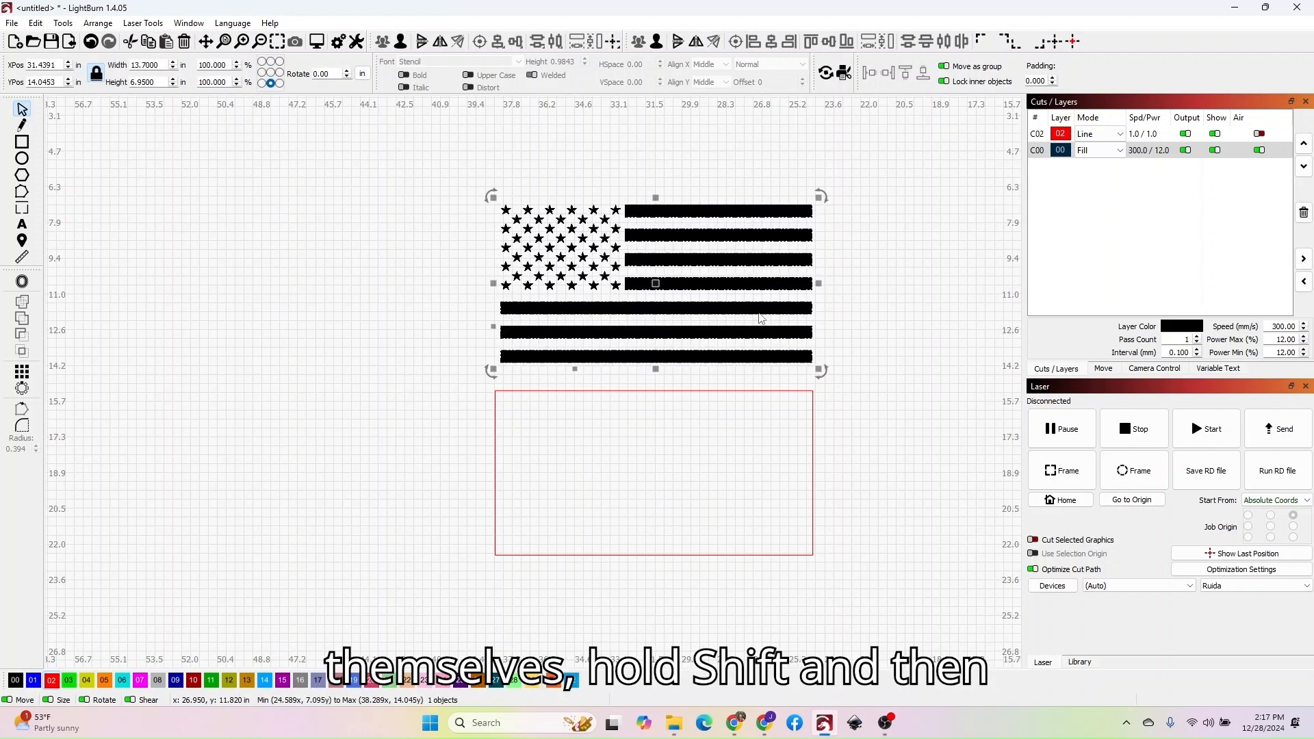
left_click(764, 391, "shift")
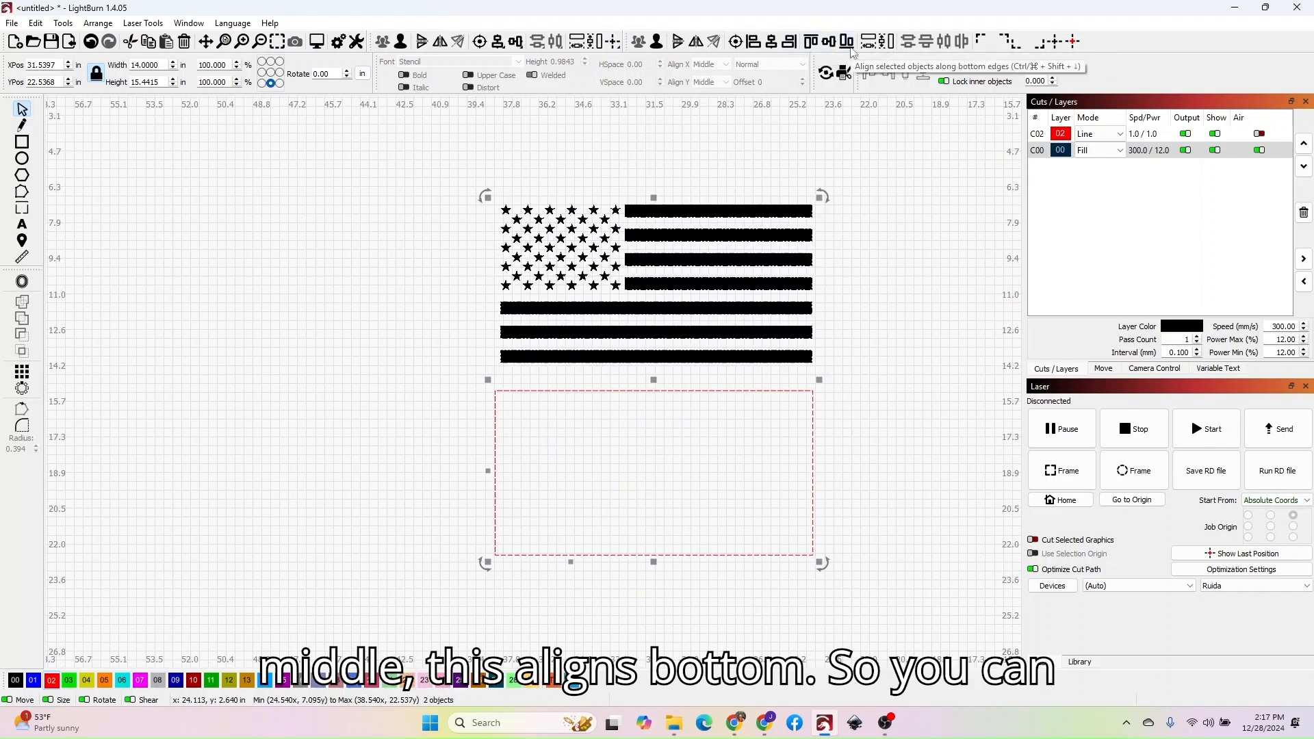
left_click(773, 43)
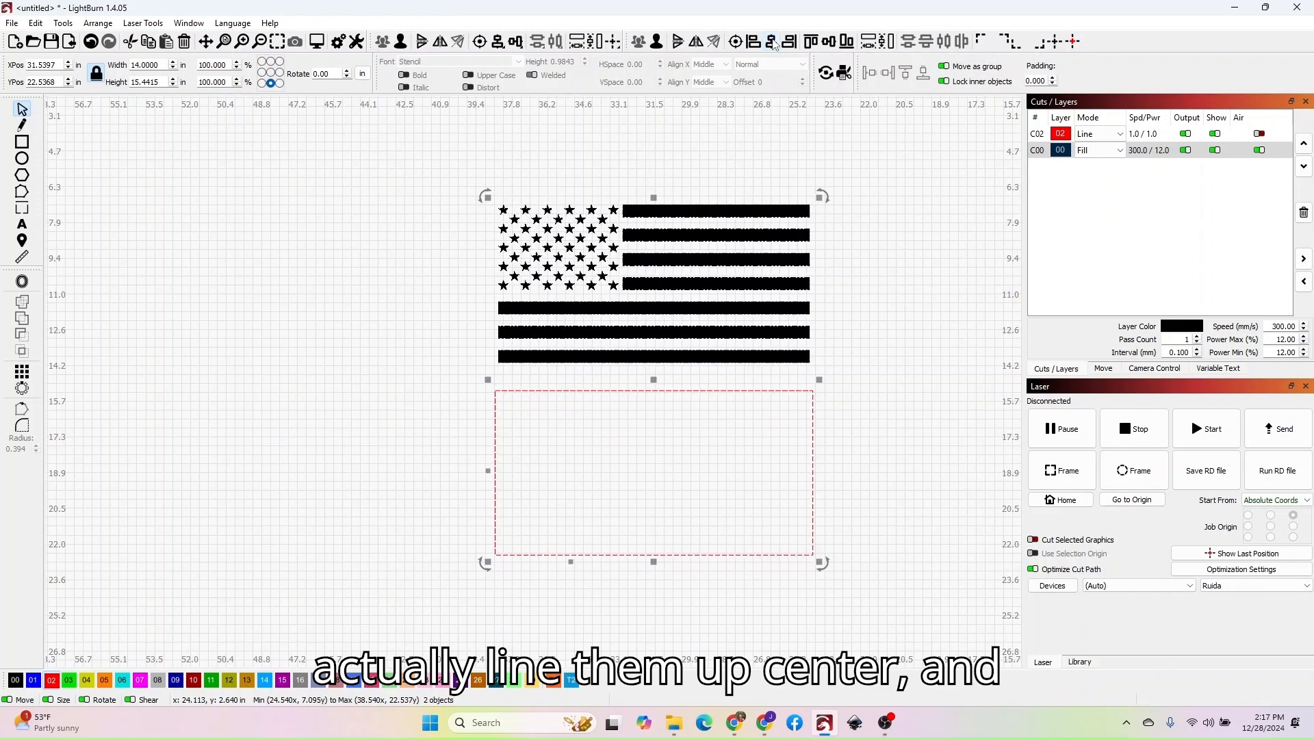
left_click(818, 44)
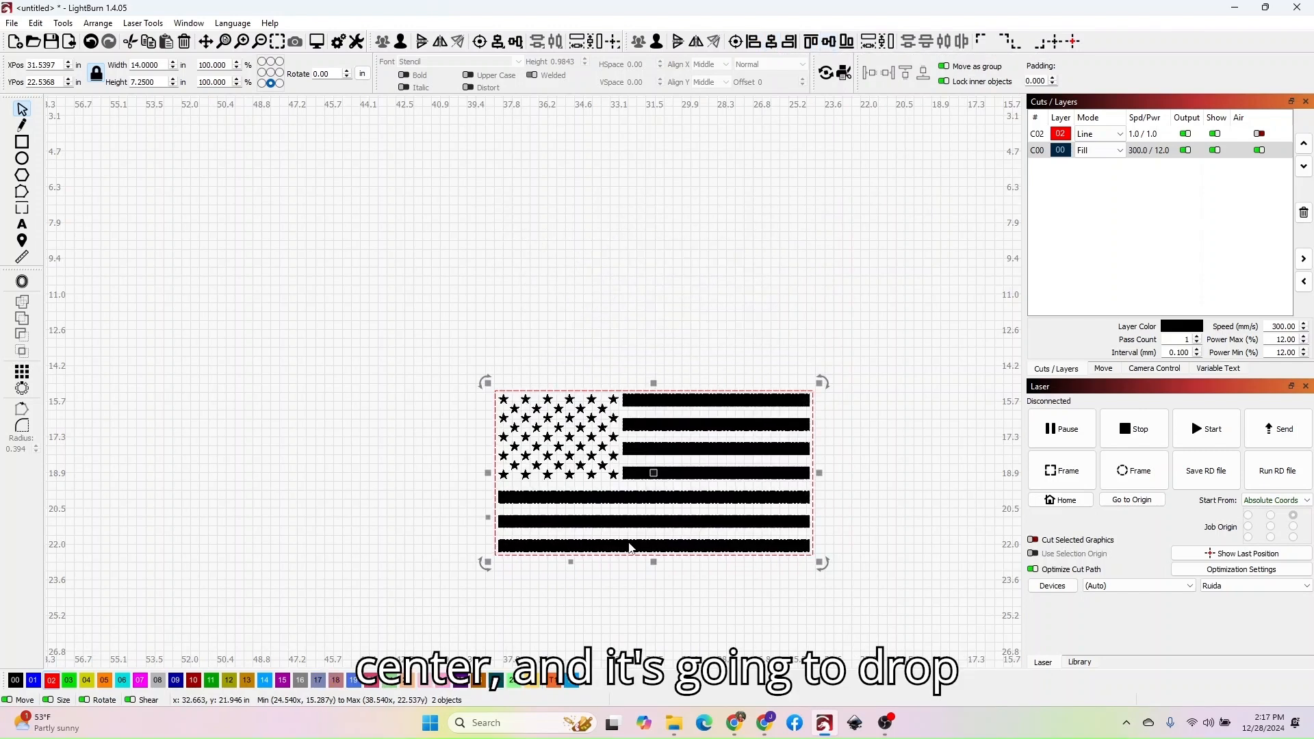
scroll(631, 548, "up", 3)
left_click(696, 616)
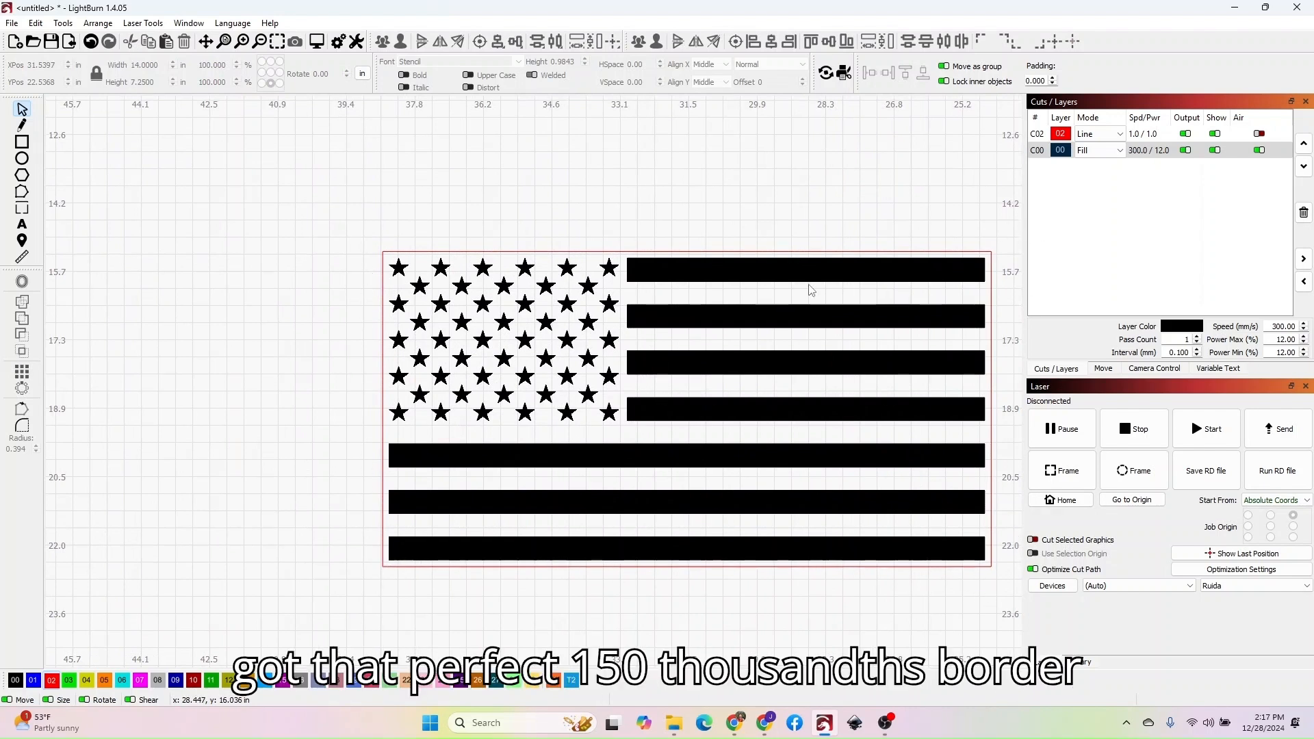
Step: Unlock the red rectangle around the flag and deselect it
scroll(369, 262, "down", 2)
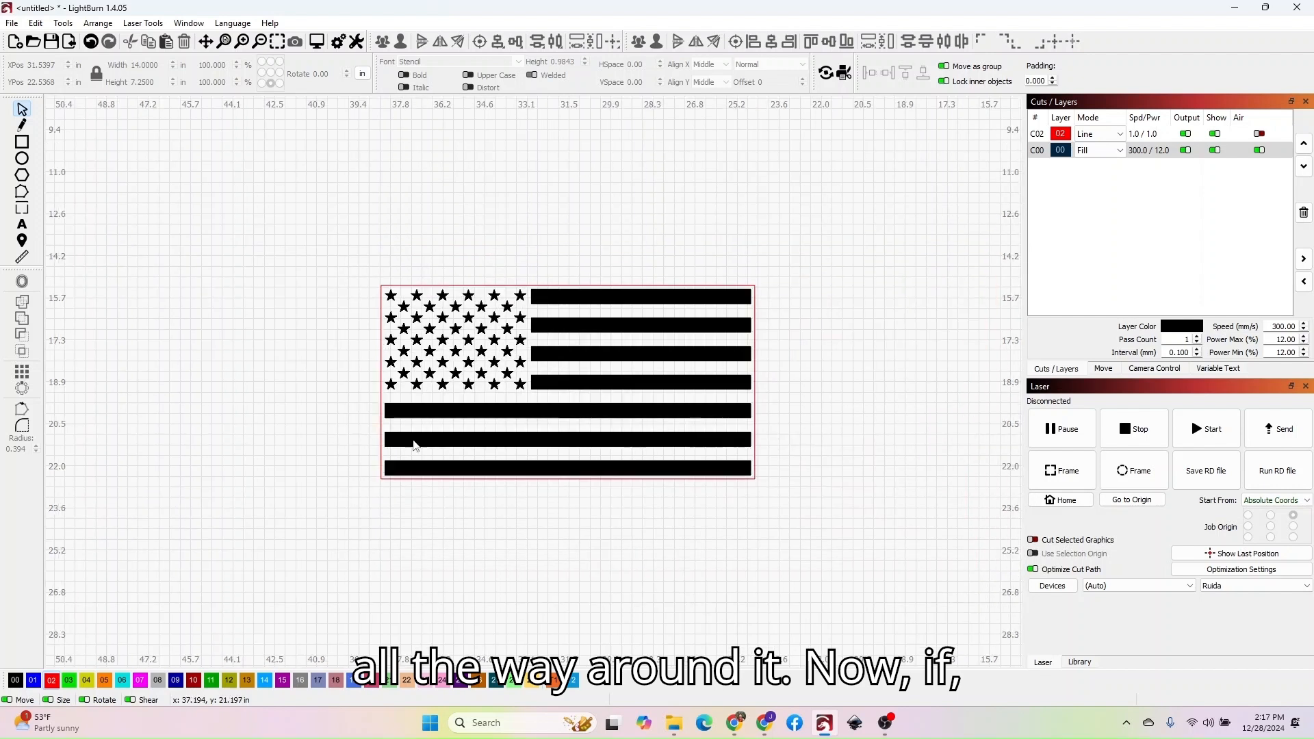
right_click(614, 479)
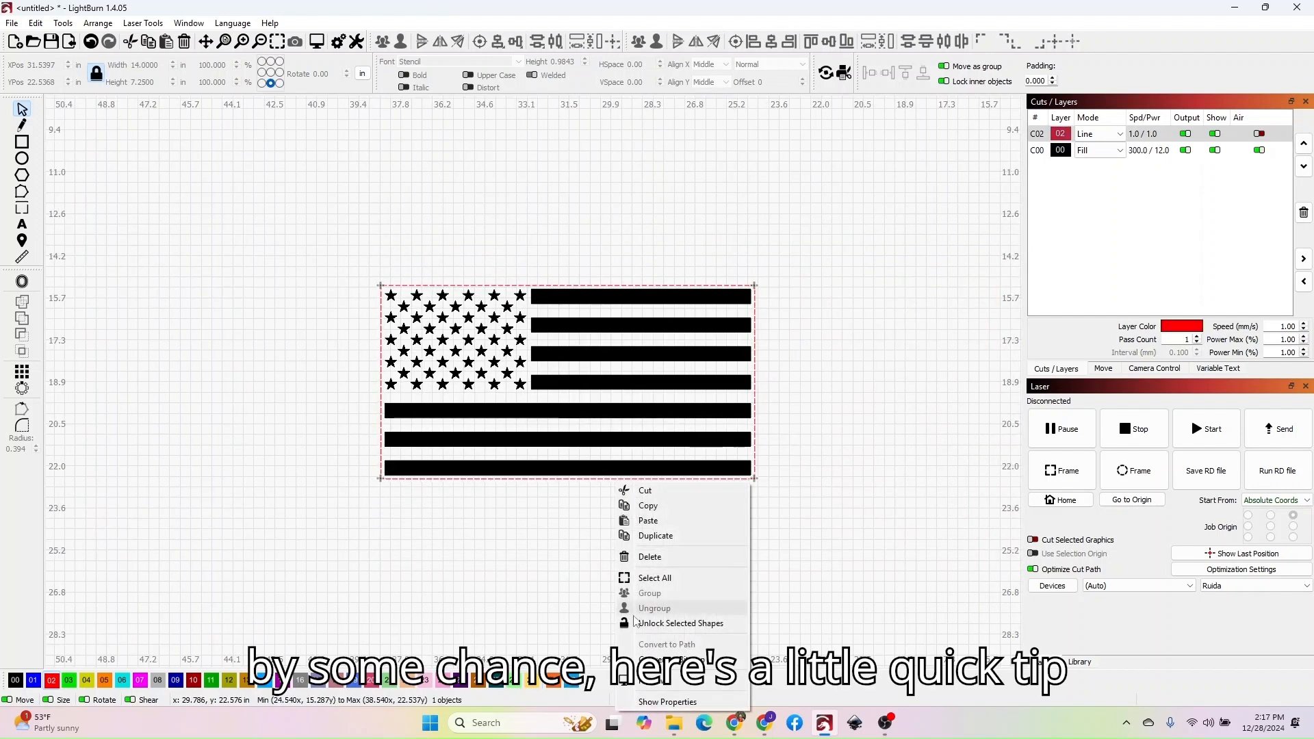
left_click(674, 624)
left_click(1006, 481)
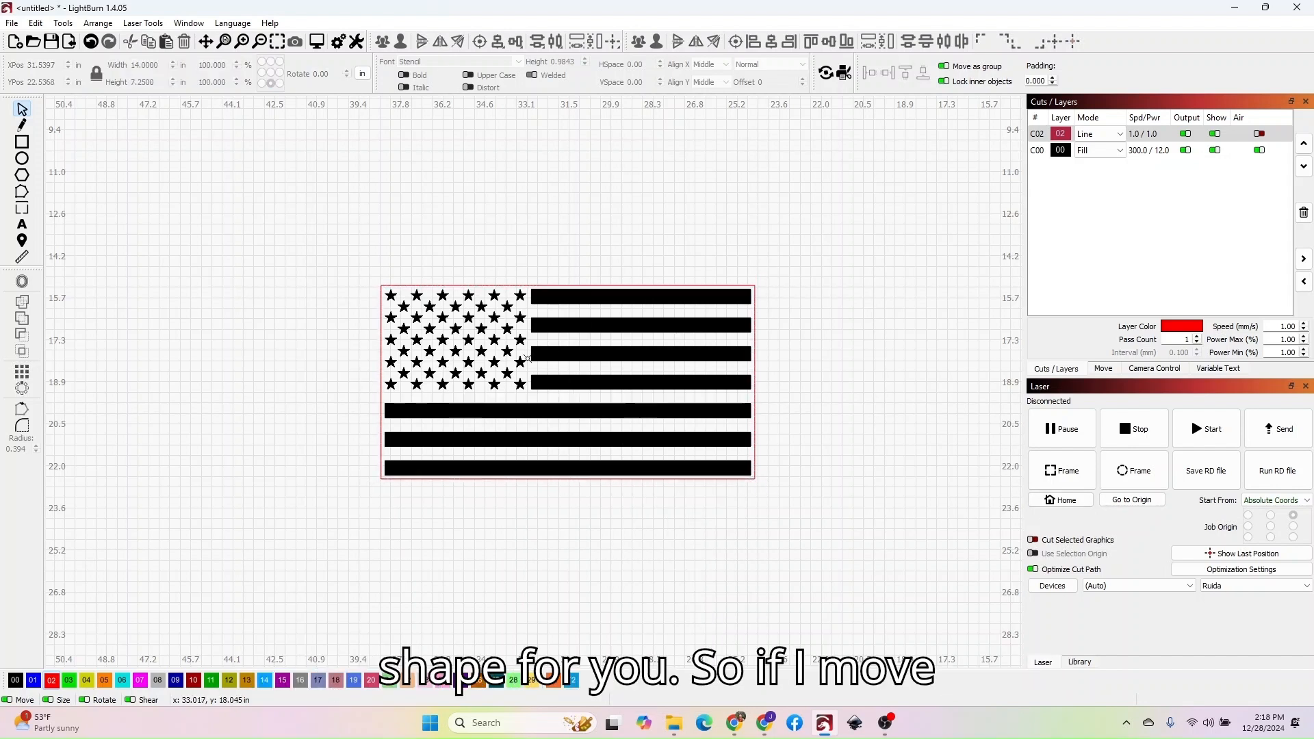
Step: Move the rectangle up and left to about X 41.04, Y 17.58 in, and the flag right to about X 20.68, Y 22.07 in
left_click(563, 389)
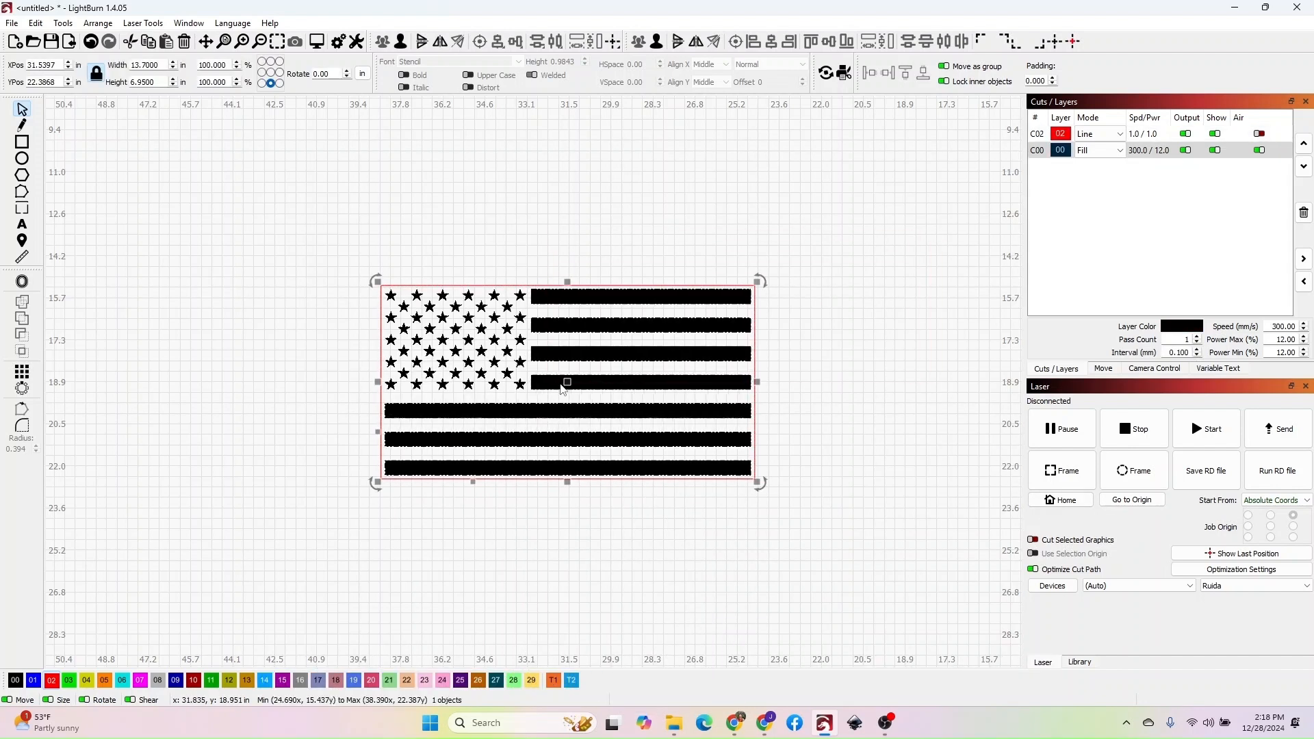
left_click_drag(549, 382, 802, 96)
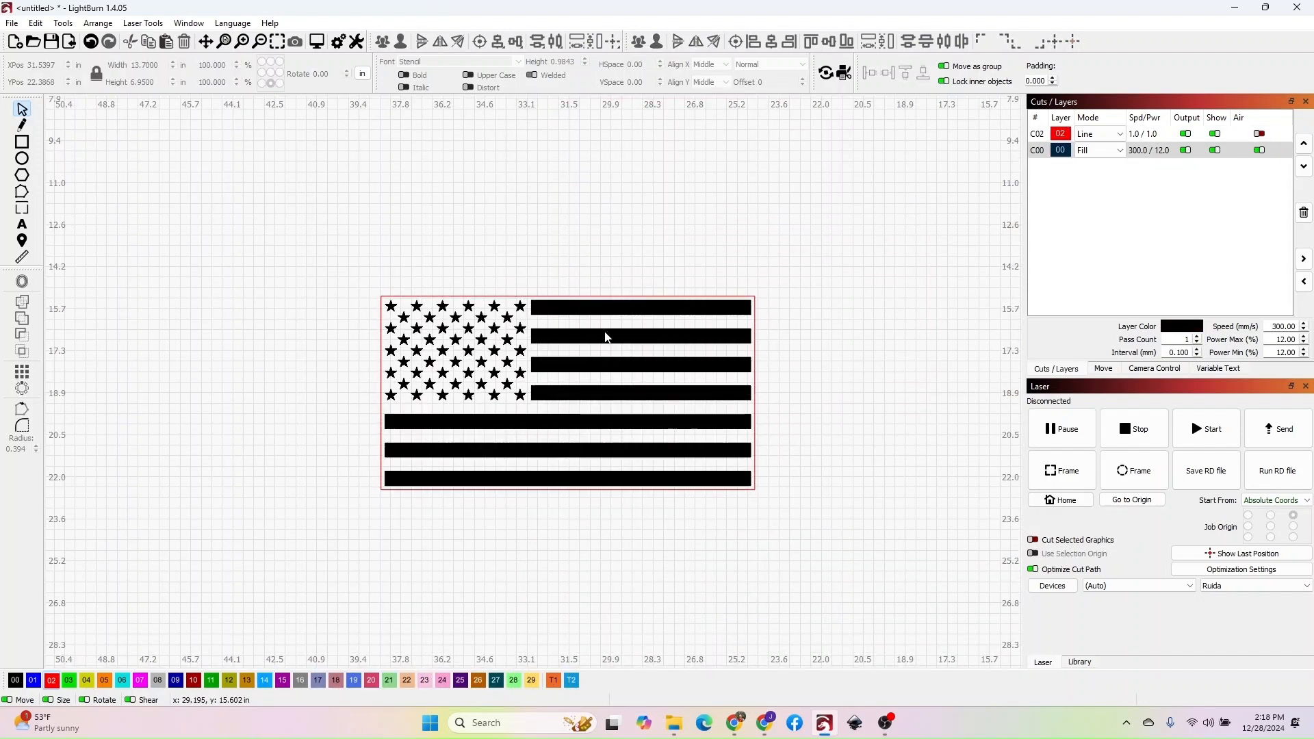
left_click(563, 420)
left_click(92, 289)
left_click(414, 298)
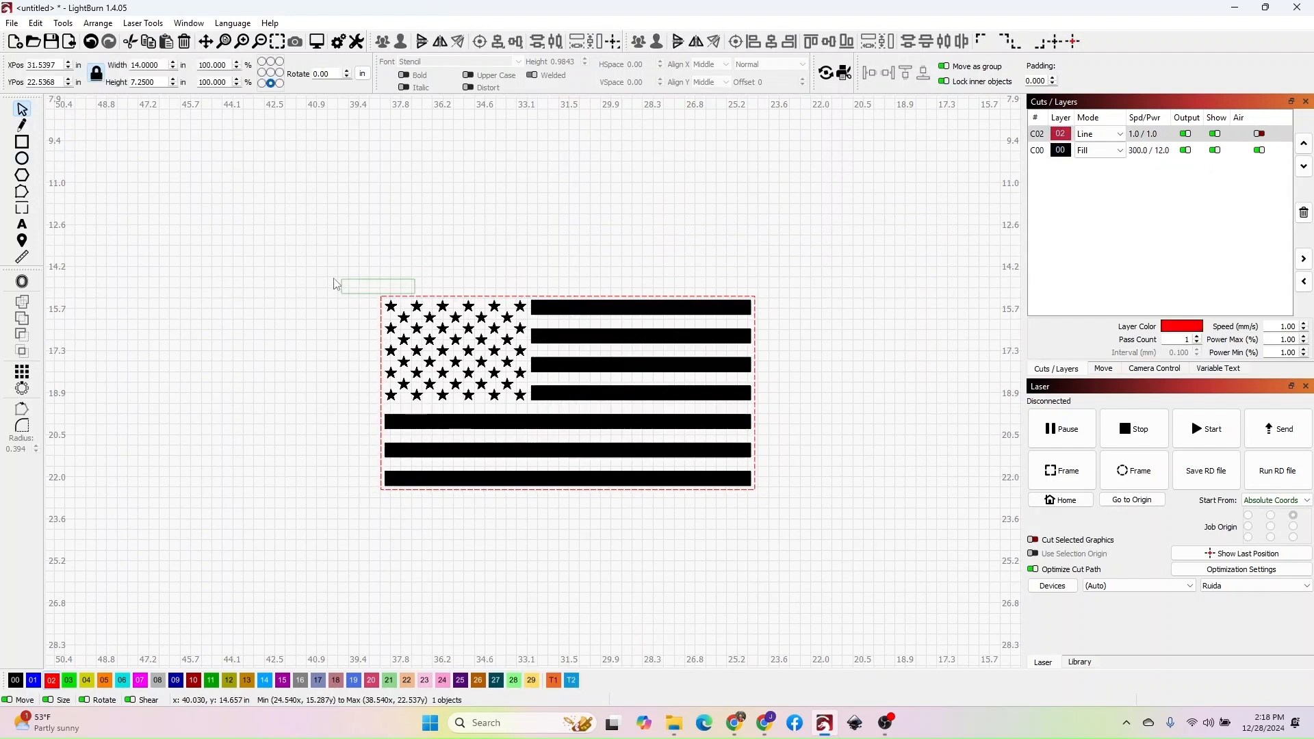
left_click_drag(387, 301, 132, 167)
left_click_drag(605, 391, 948, 471)
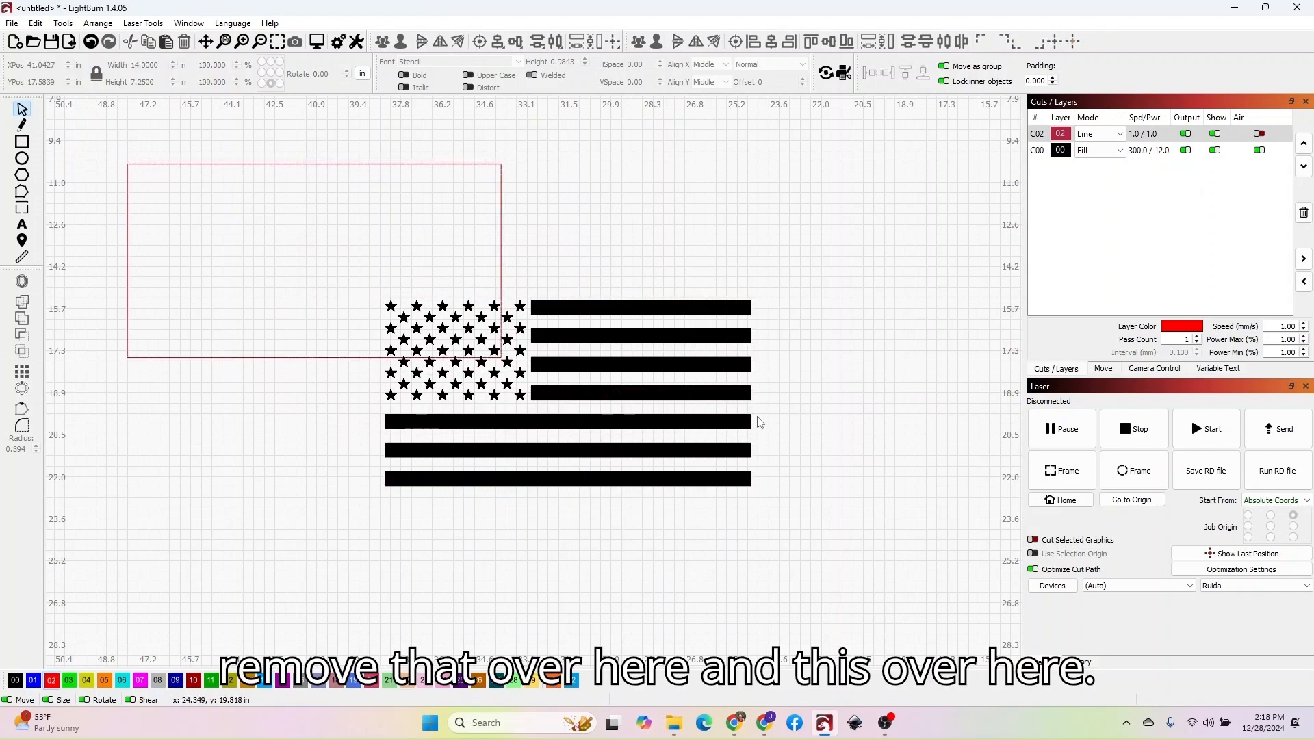
left_click_drag(737, 398, 1022, 361)
scroll(829, 281, "down", 2)
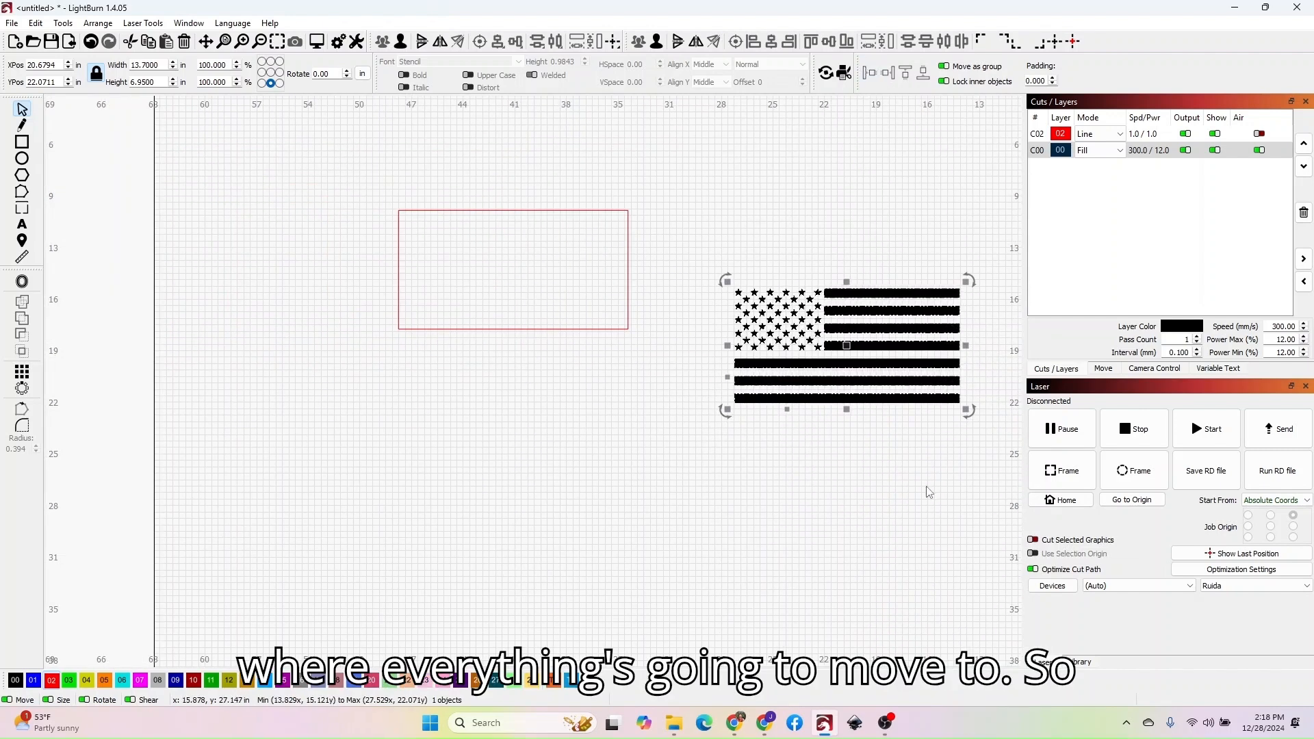
Step: Try centring the rectangle on the flag, with the flag selected last, and undo the alignment
left_click(948, 518)
left_click(627, 280)
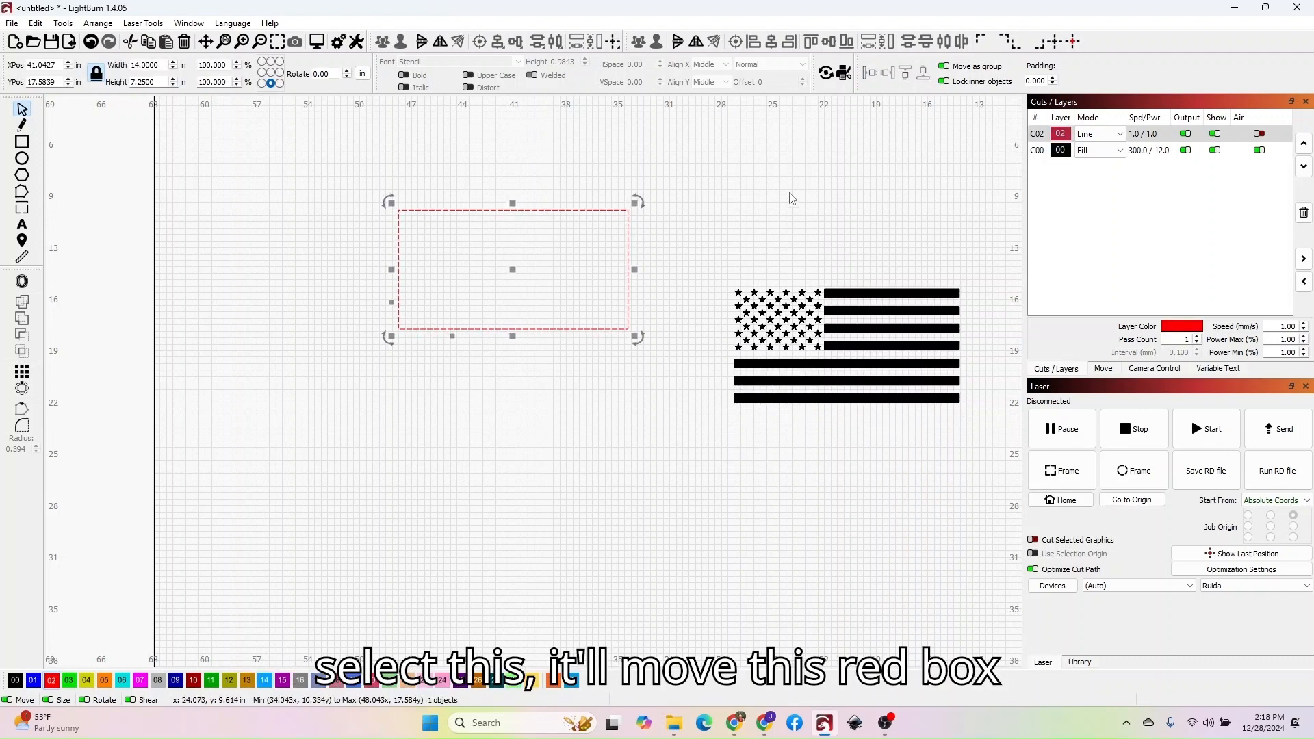
left_click(885, 354, "shift")
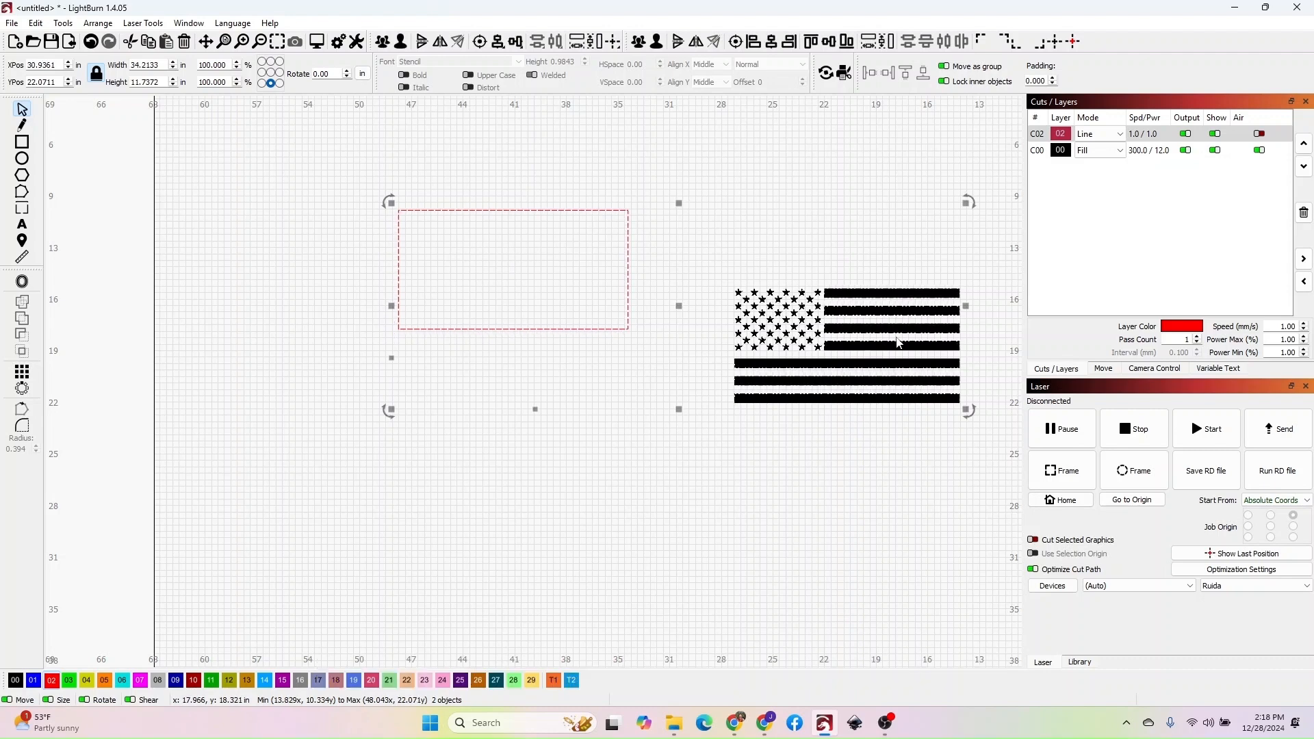
left_click(772, 42)
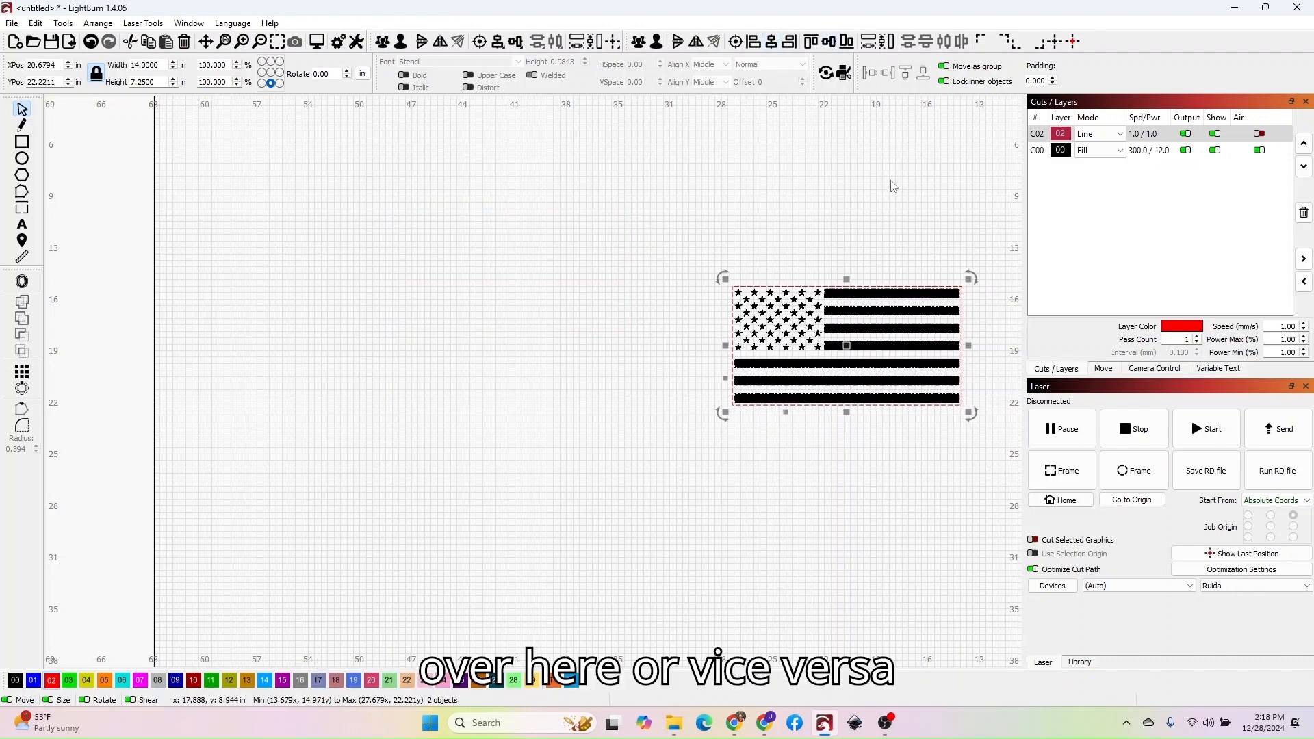
left_click(90, 41)
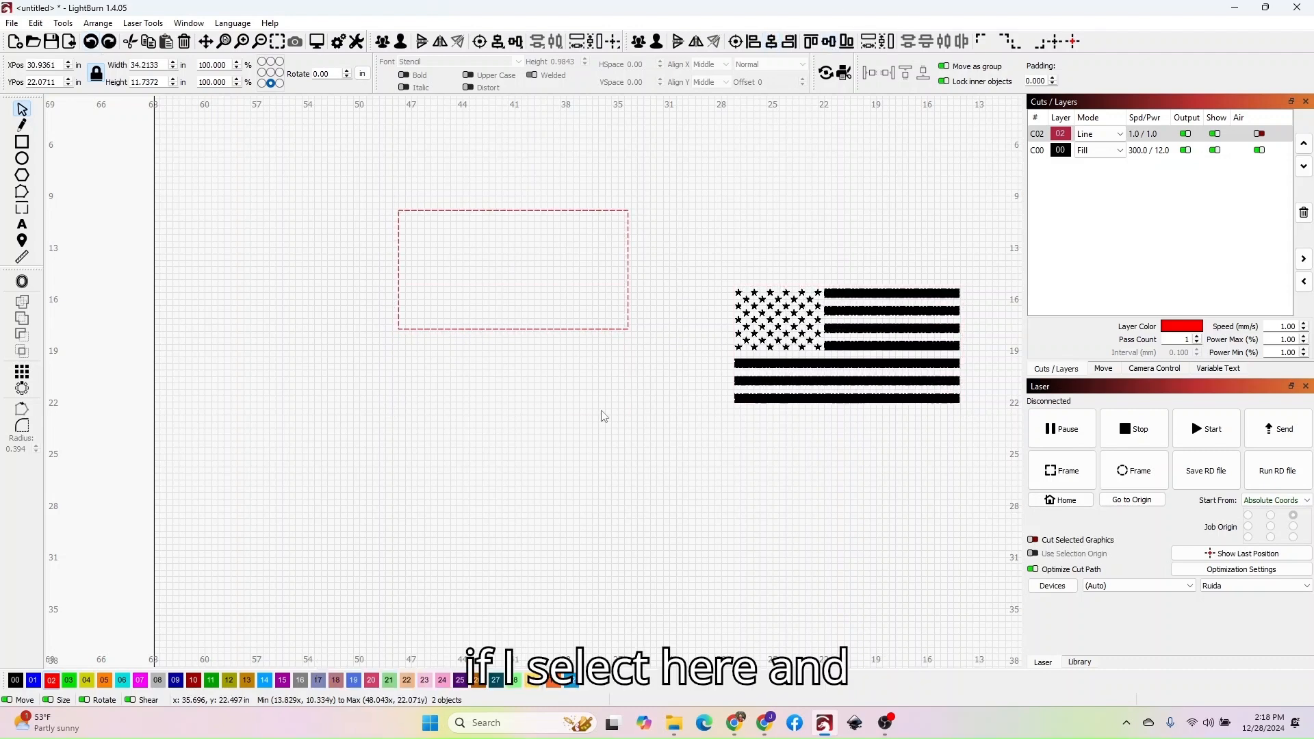
Step: Centre the flag on the rectangle in both directions, with the rectangle selected last, and deselect both
left_click(632, 412)
left_click(853, 366)
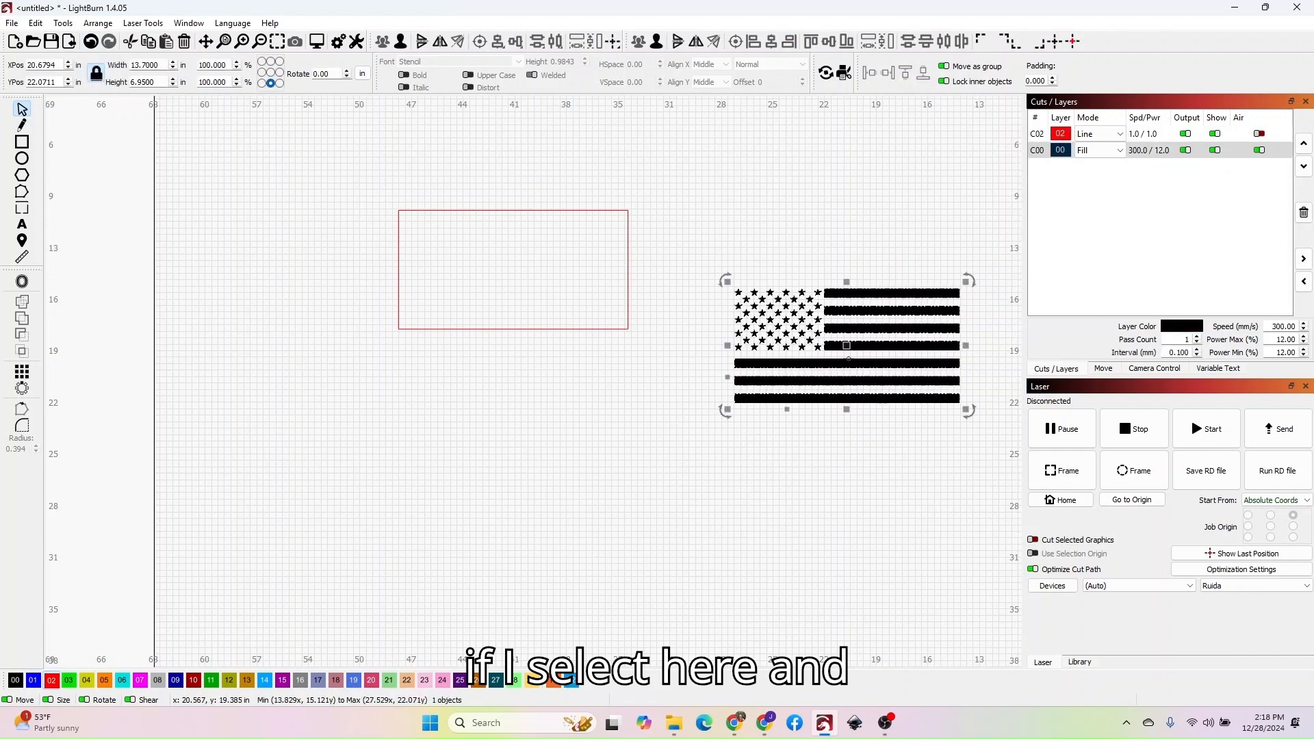
left_click(628, 301, "shift")
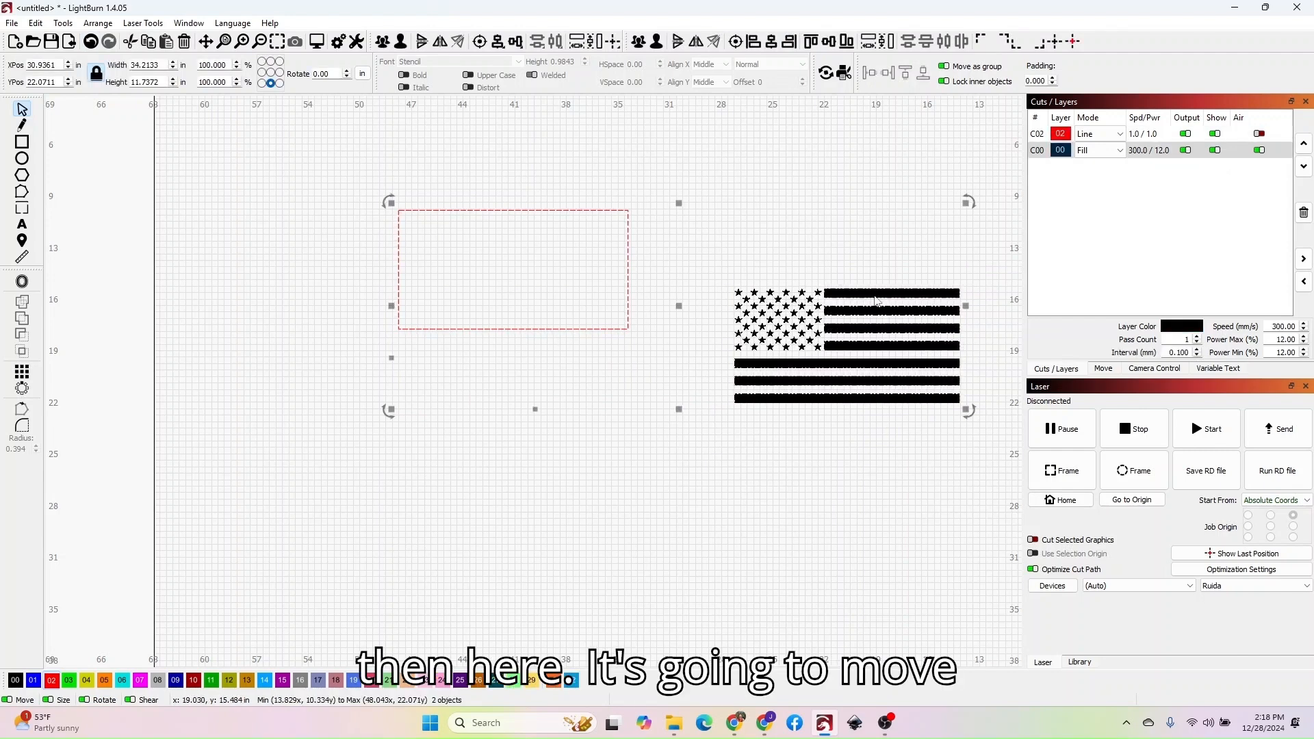
left_click(829, 42)
left_click(833, 48)
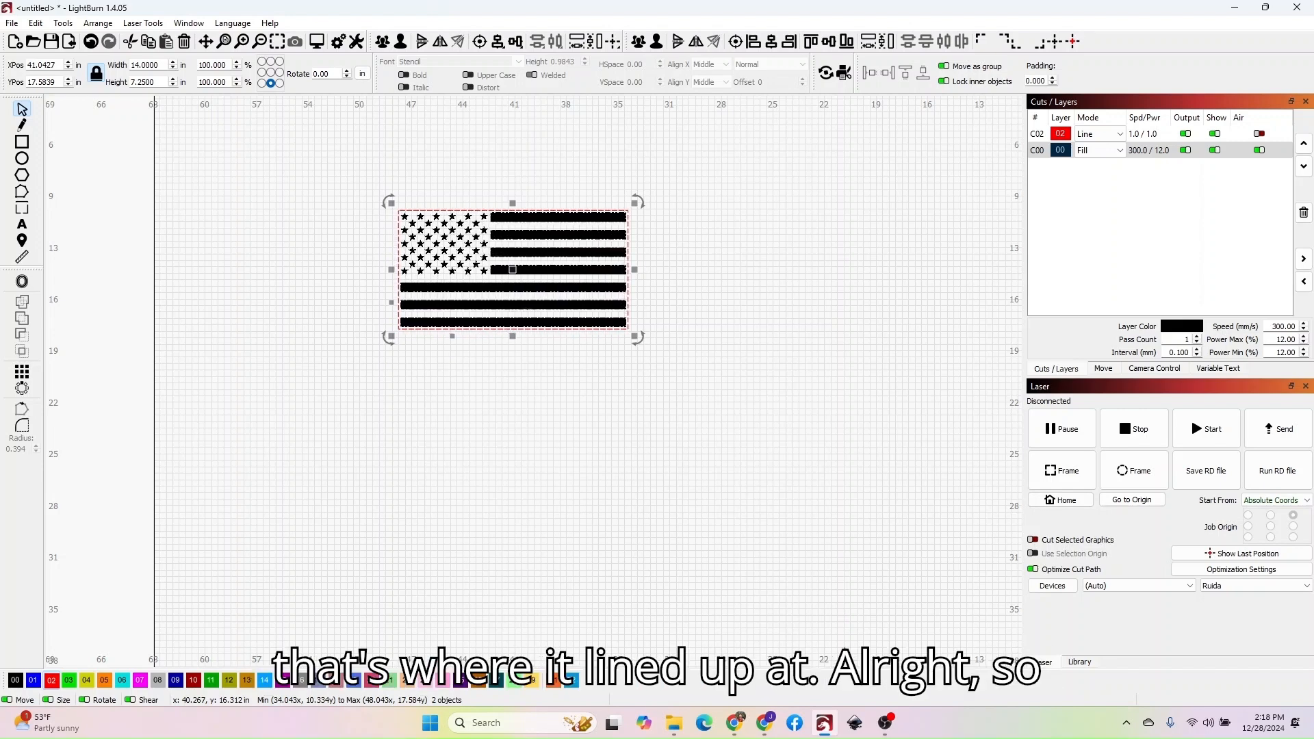
scroll(455, 252, "down", 2)
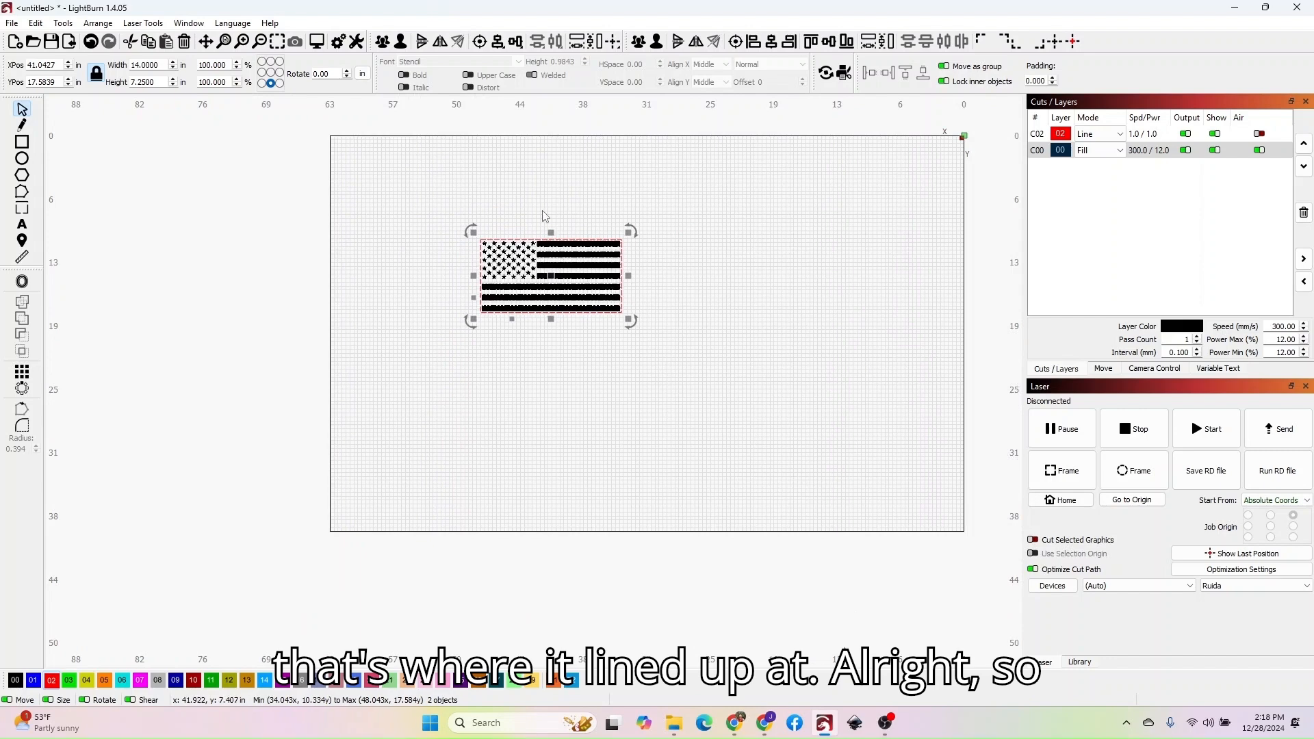
scroll(512, 251, "up", 6)
left_click(618, 540)
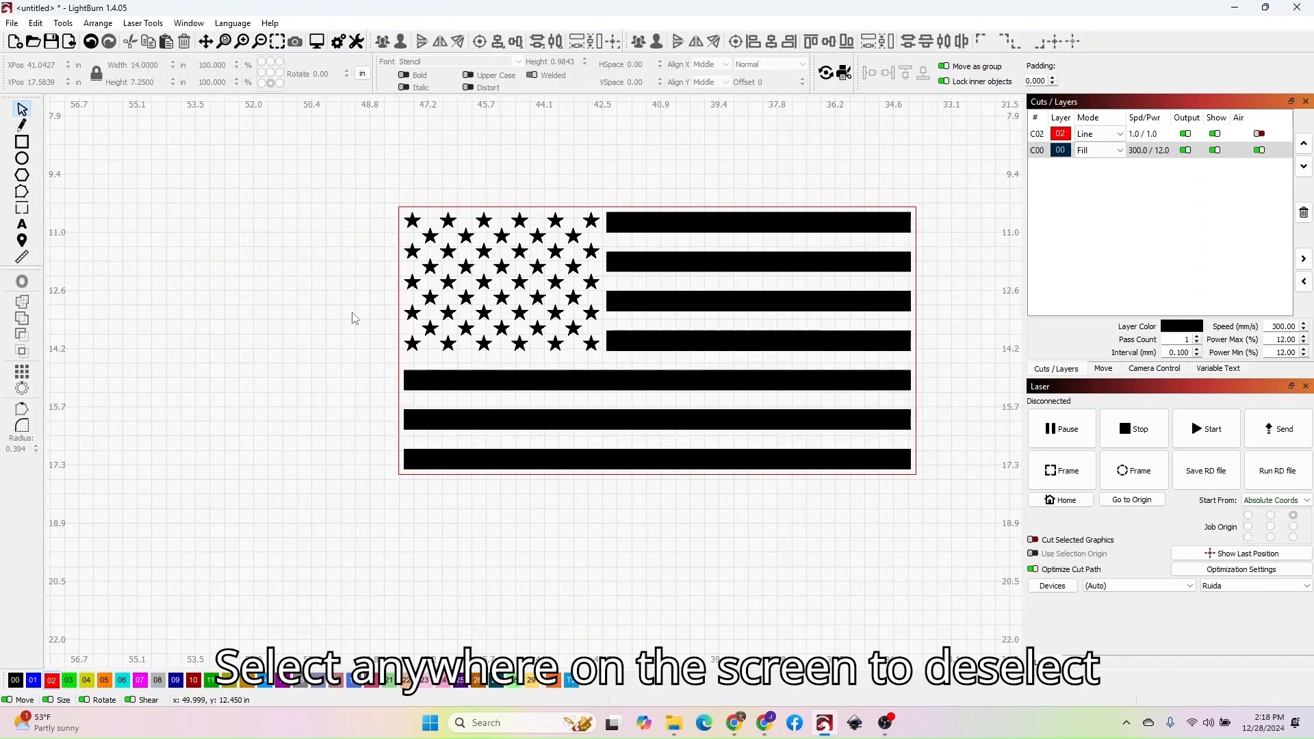
scroll(904, 496, "up", 1)
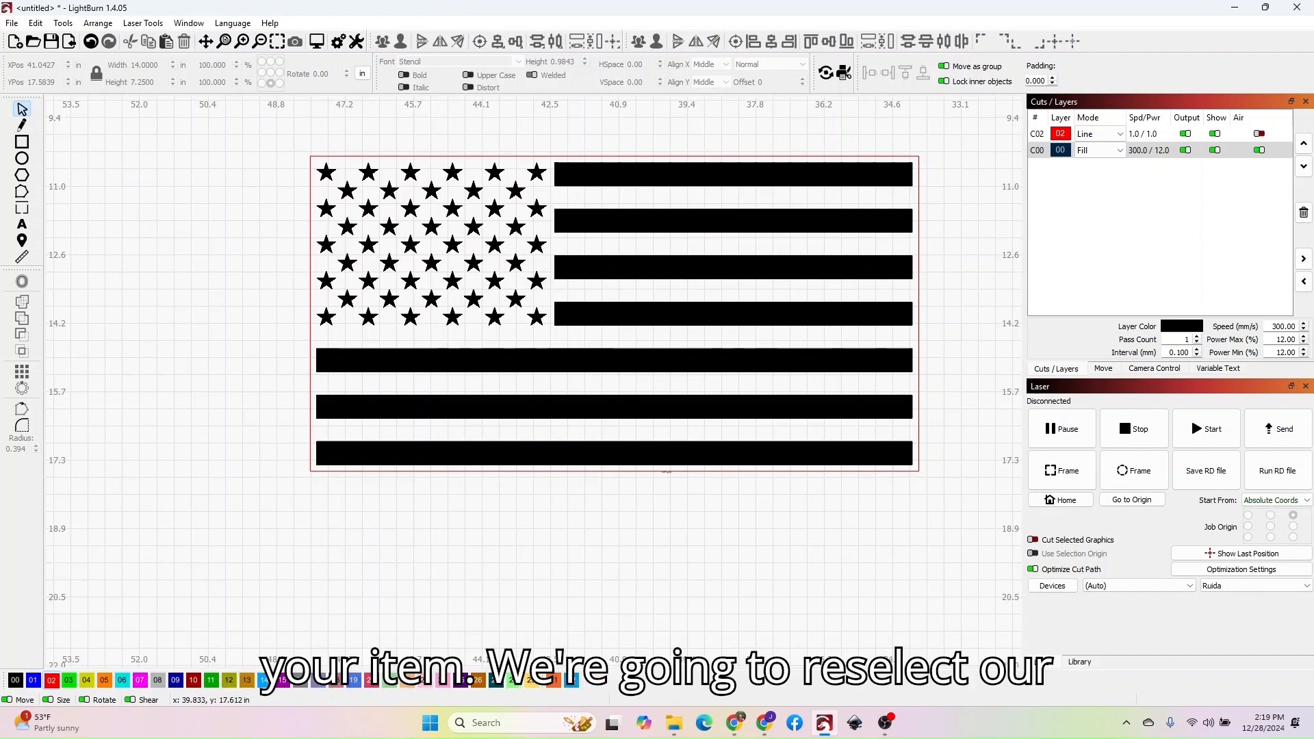
Step: Lock the red rectangle around the flag and deselect it
left_click(668, 471)
right_click(670, 473)
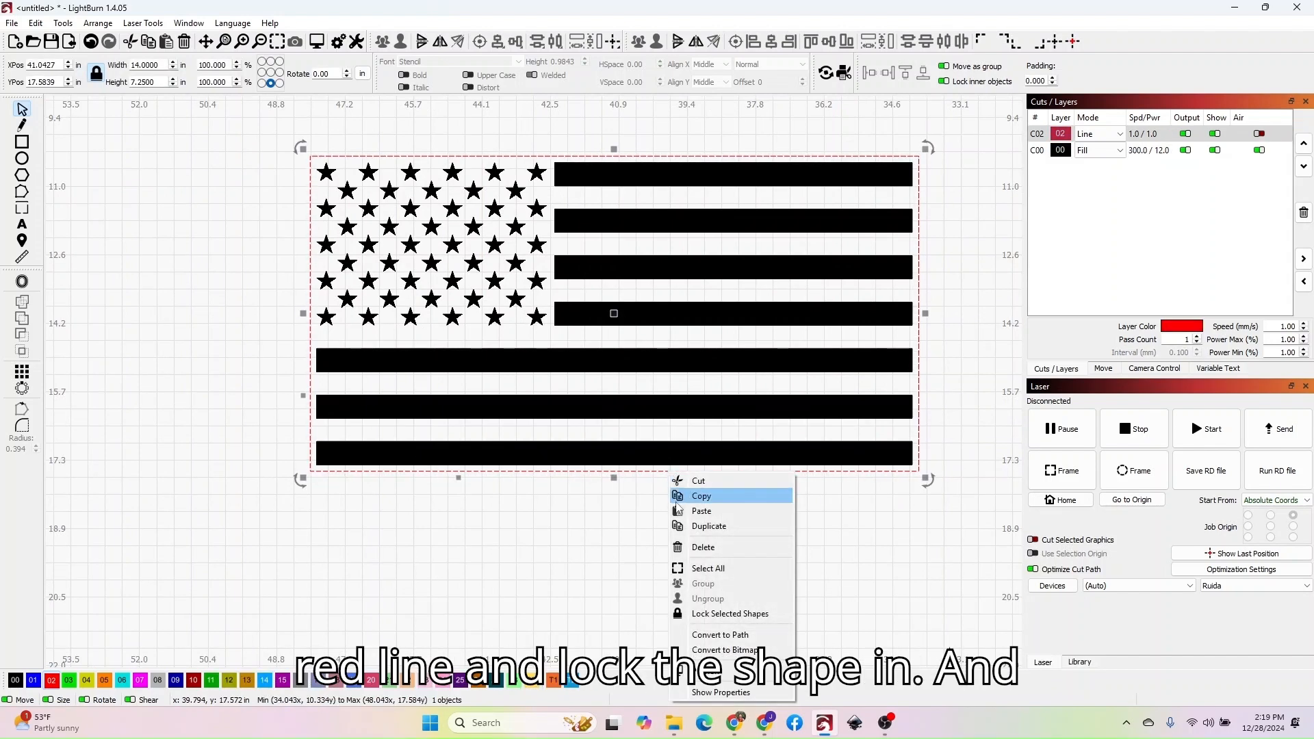
left_click(694, 613)
scroll(659, 531, "down", 3)
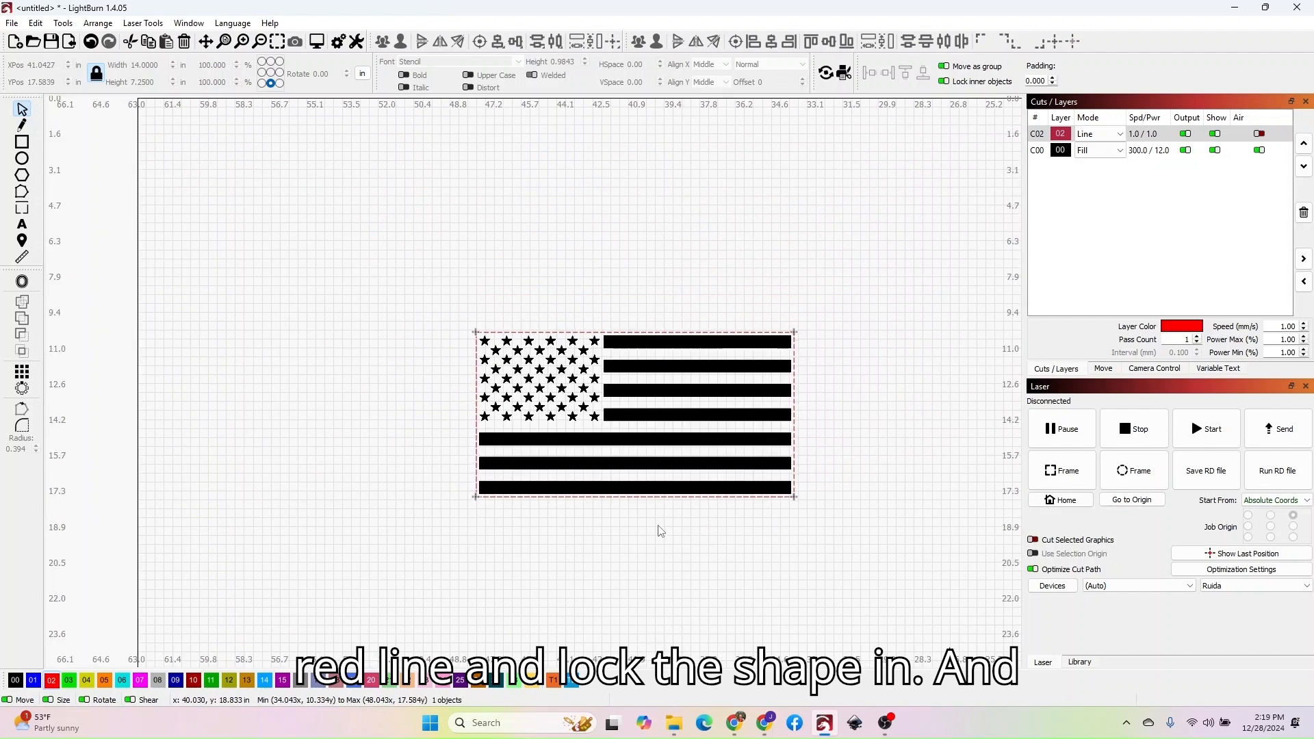
left_click(701, 461)
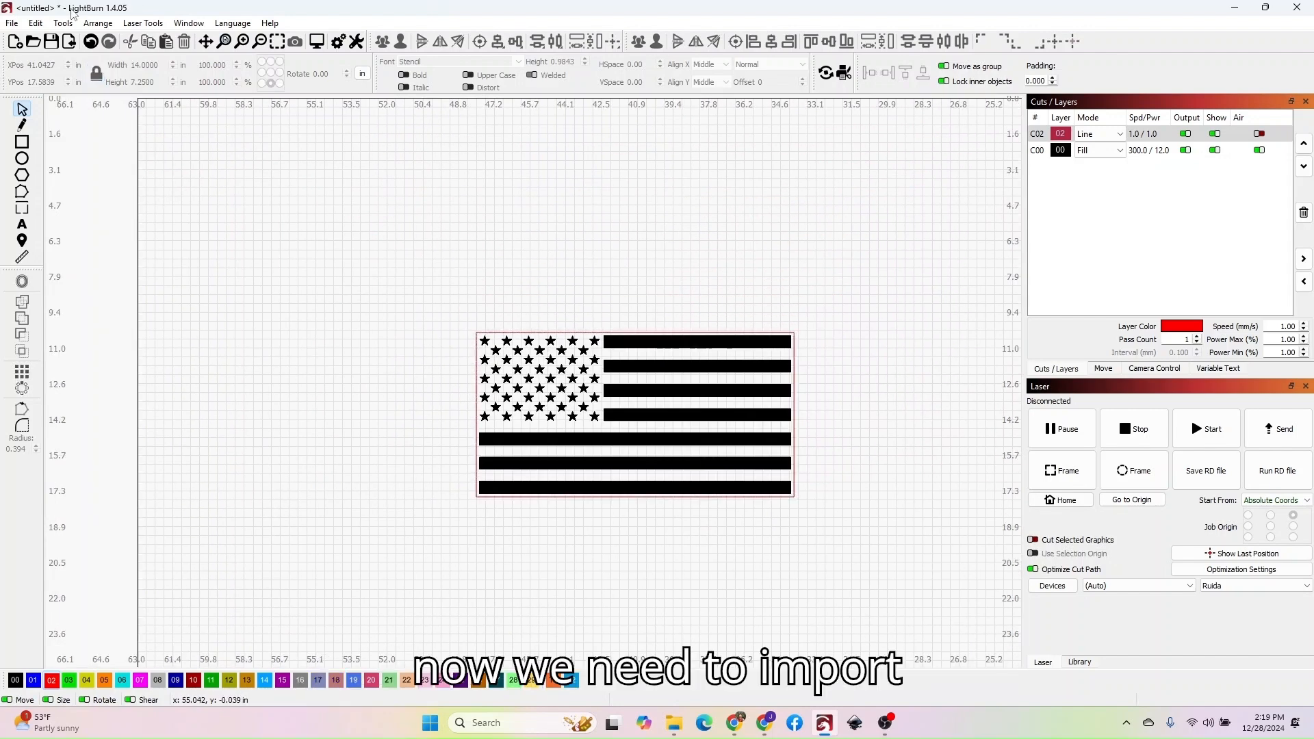
Step: Import the black "Logo Blk" file from the CMC GIFTS customer folder
left_click(70, 43)
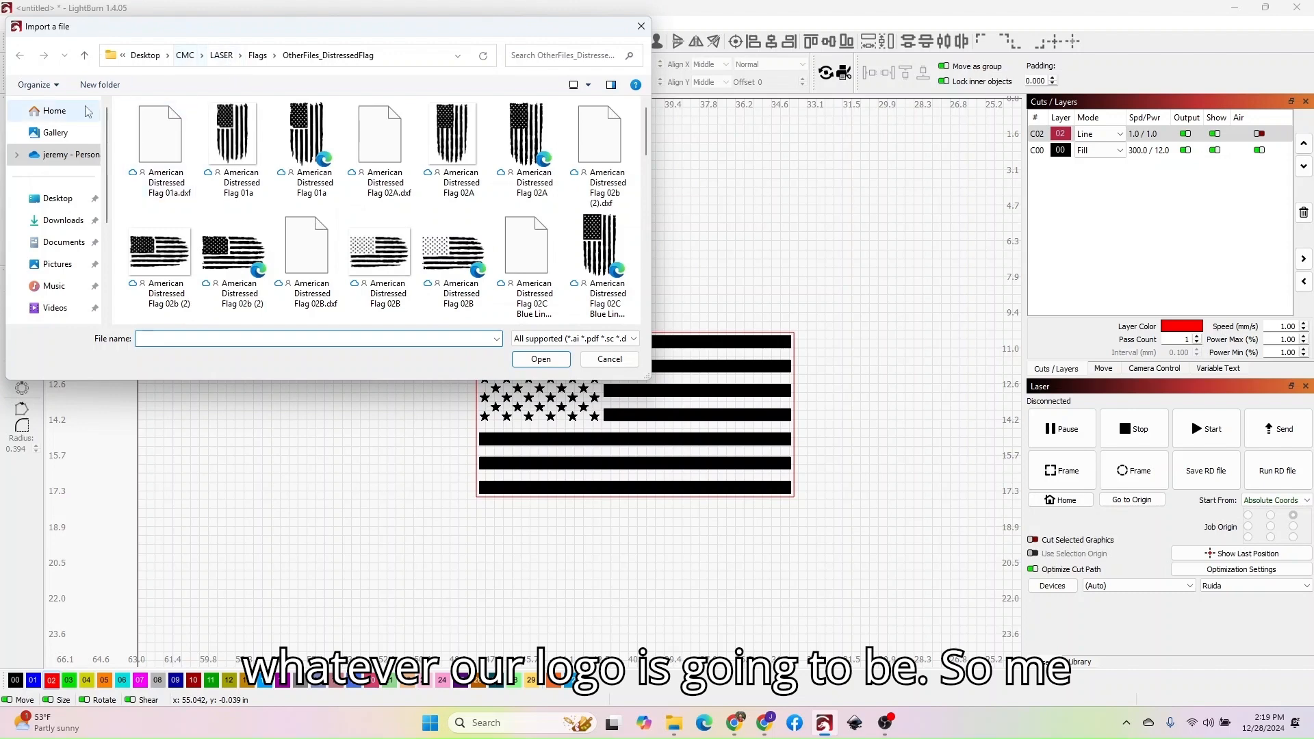
left_click(57, 197)
double_click(219, 137)
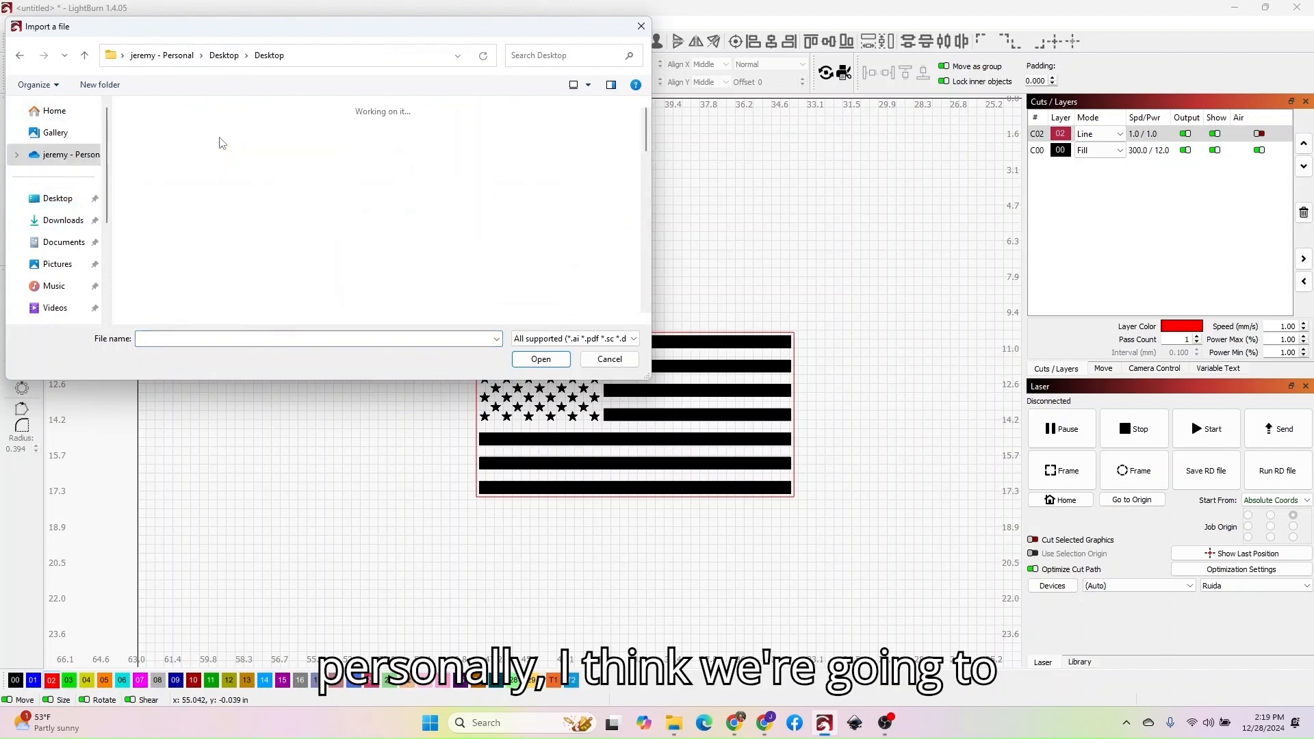
double_click(364, 141)
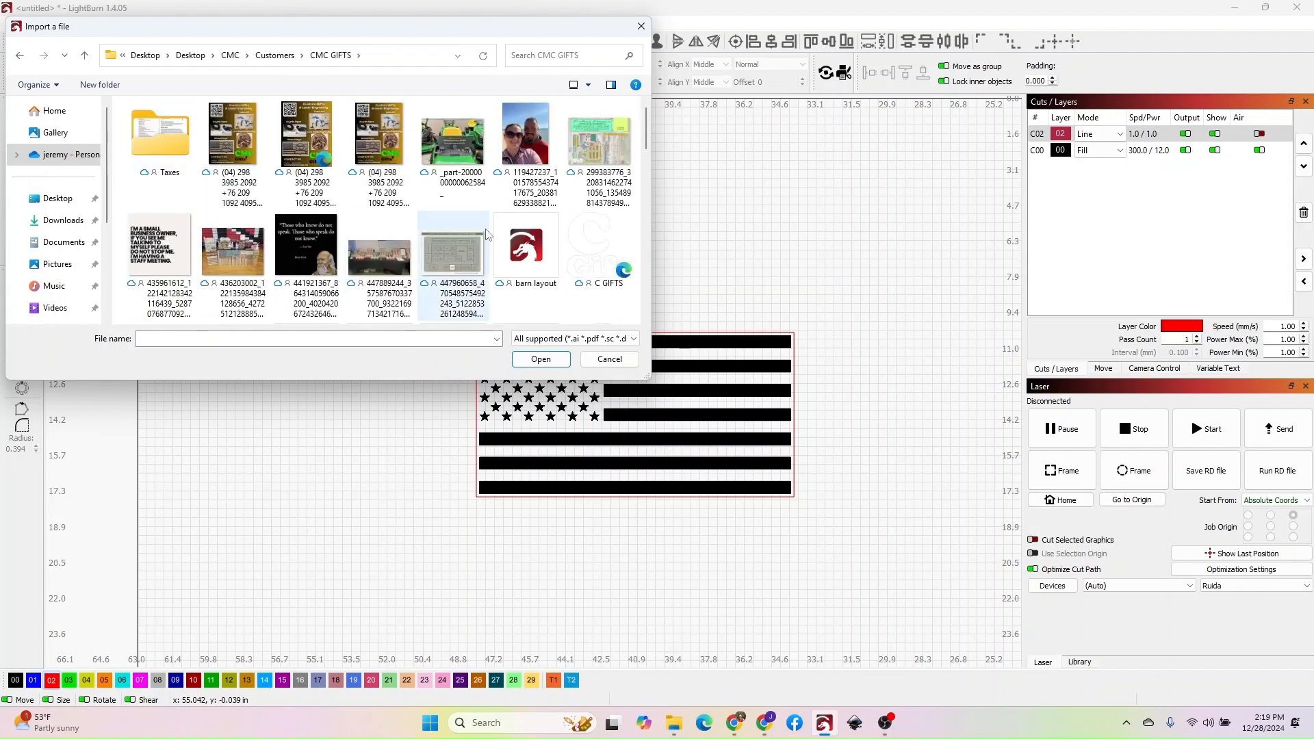
scroll(490, 221, "down", 5)
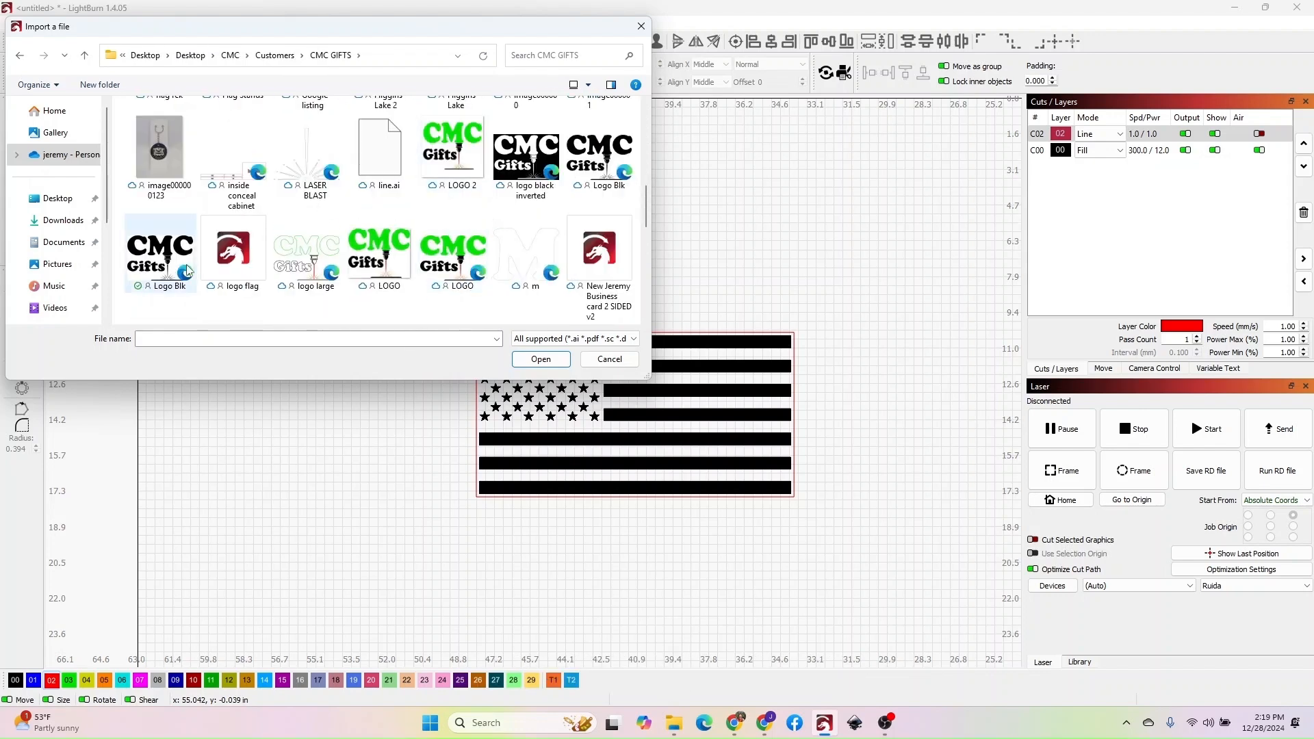
double_click(167, 269)
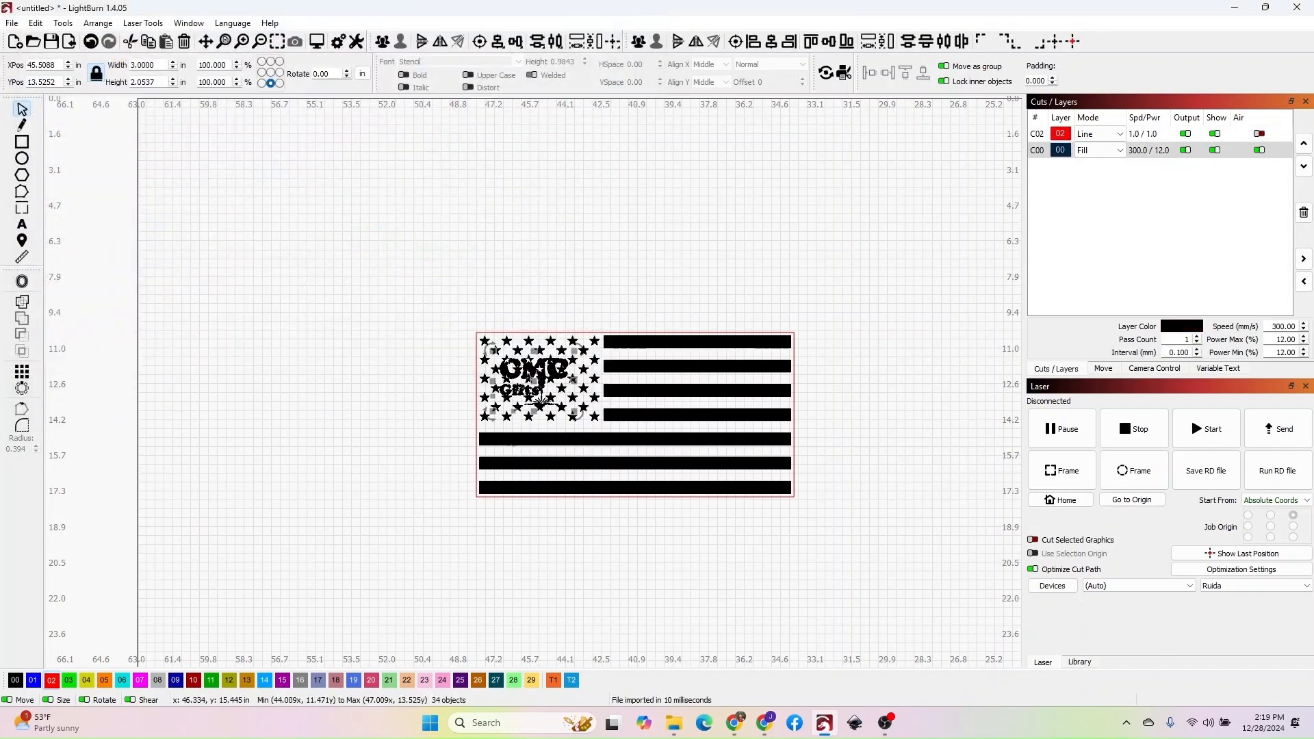
Step: Move the logo right of the flag to about X 29.39, Y 13.60 in and assign it to green layer 03 in Fill mode
scroll(503, 337, "down", 1)
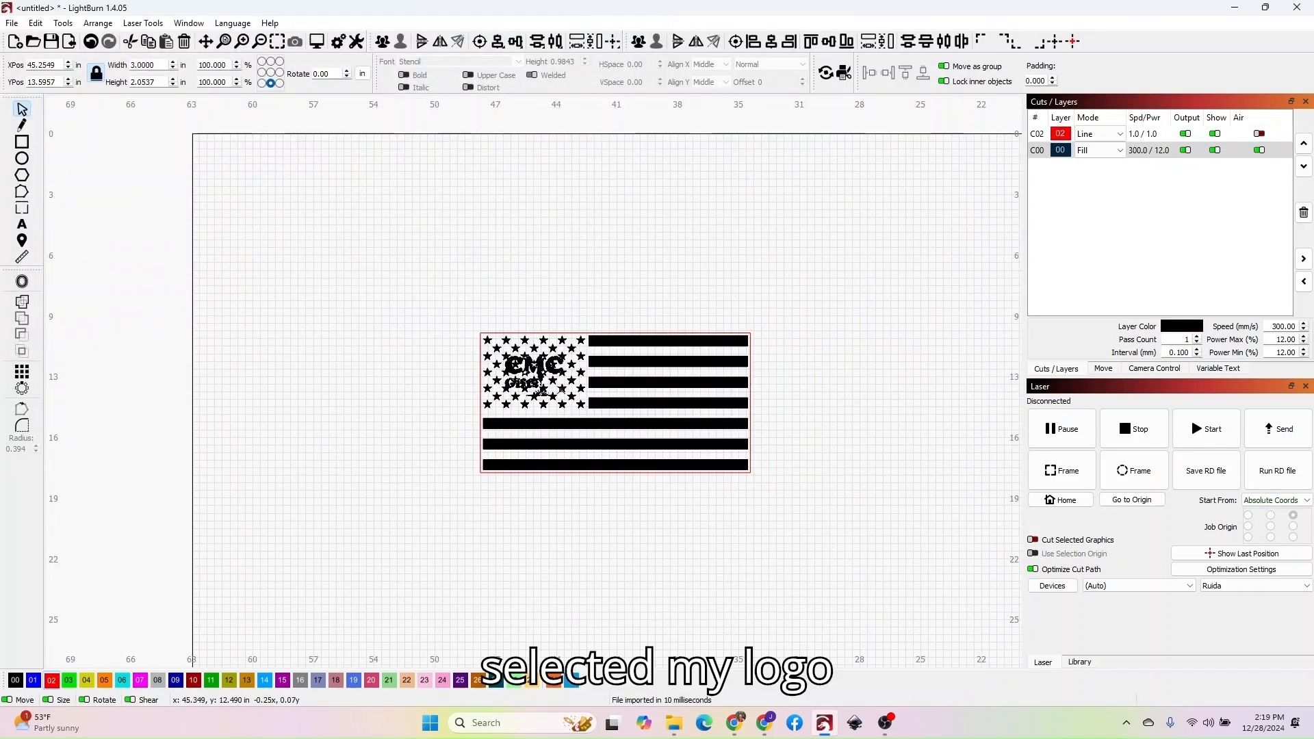
left_click_drag(526, 366, 849, 367)
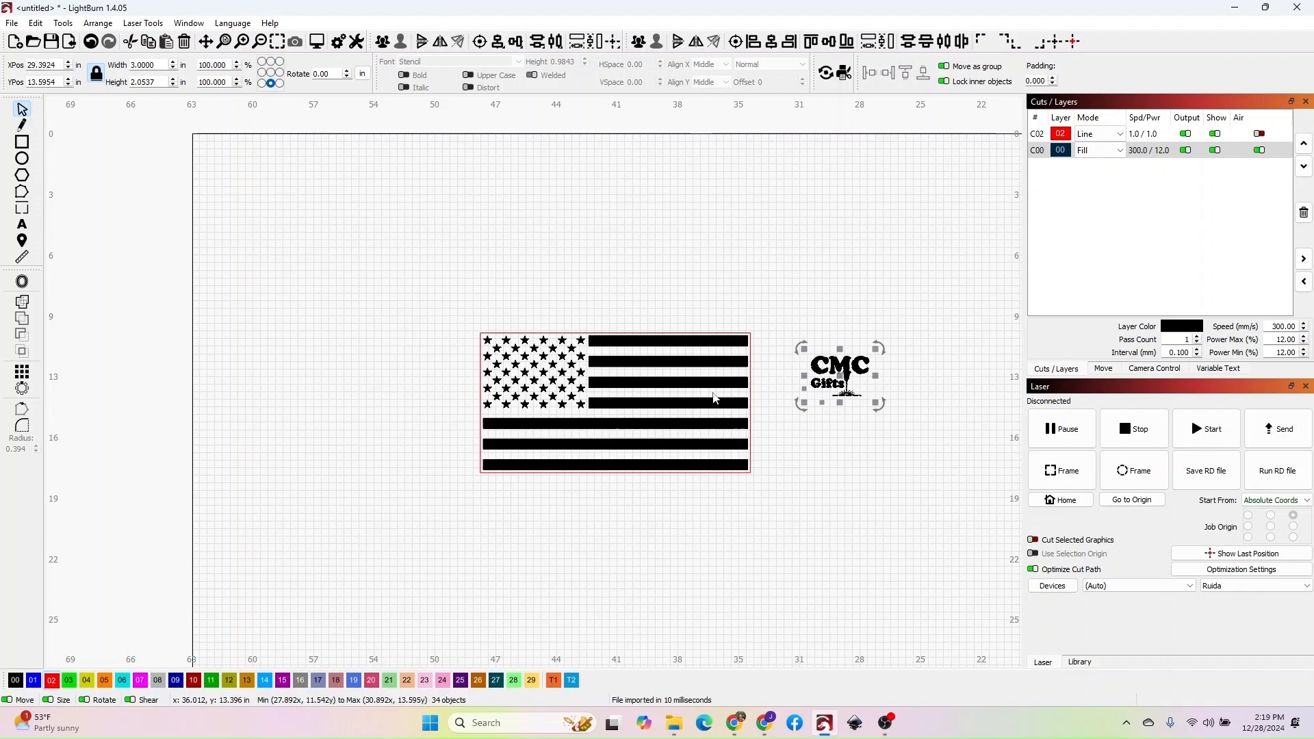
left_click(33, 680)
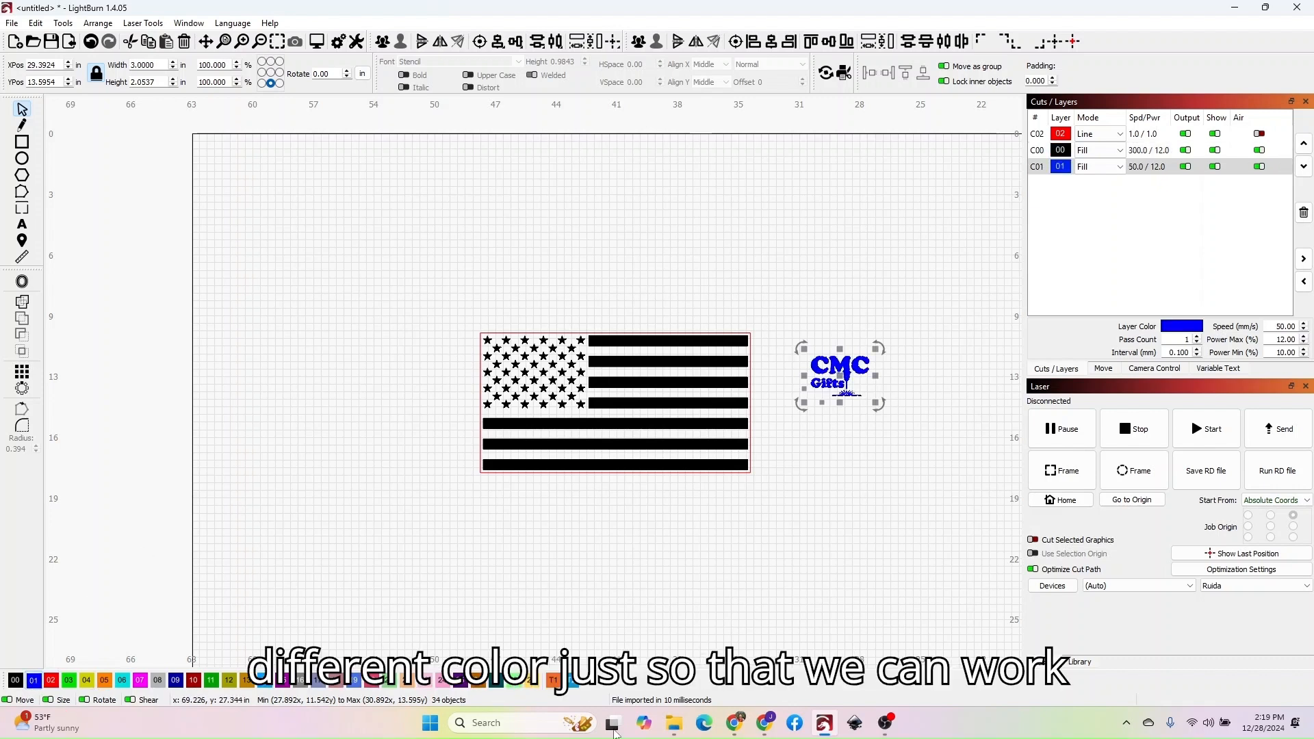
left_click(68, 681)
left_click(1103, 166)
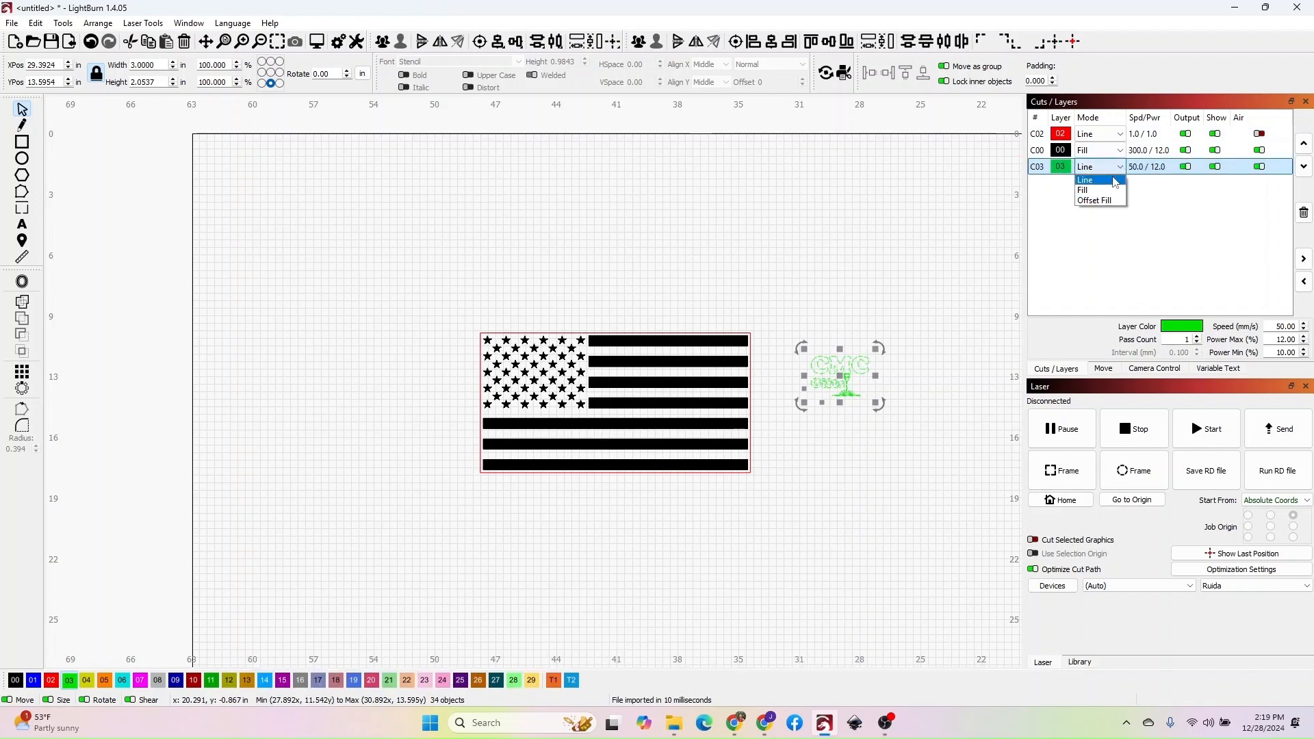
left_click(1110, 192)
Step: Set the logo's height to 5 in with its proportions locked
scroll(910, 346, "up", 6)
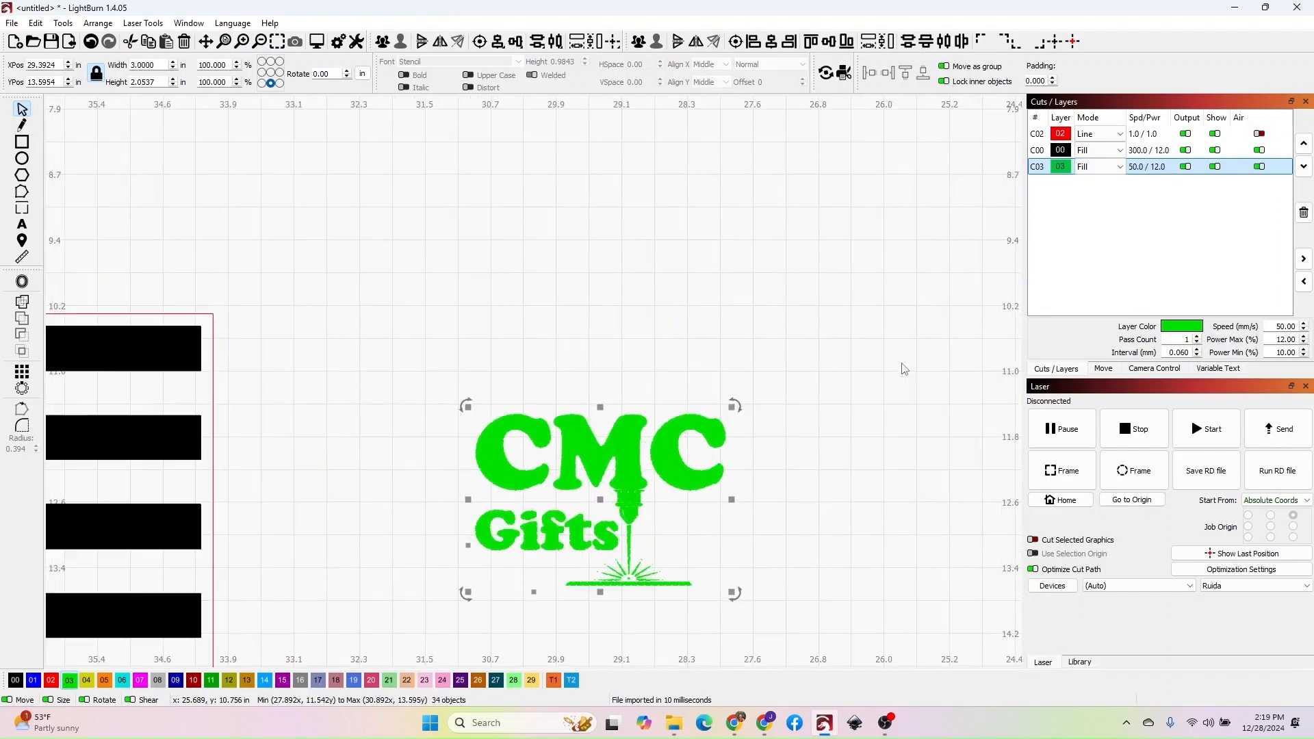
left_click_drag(717, 441, 716, 323)
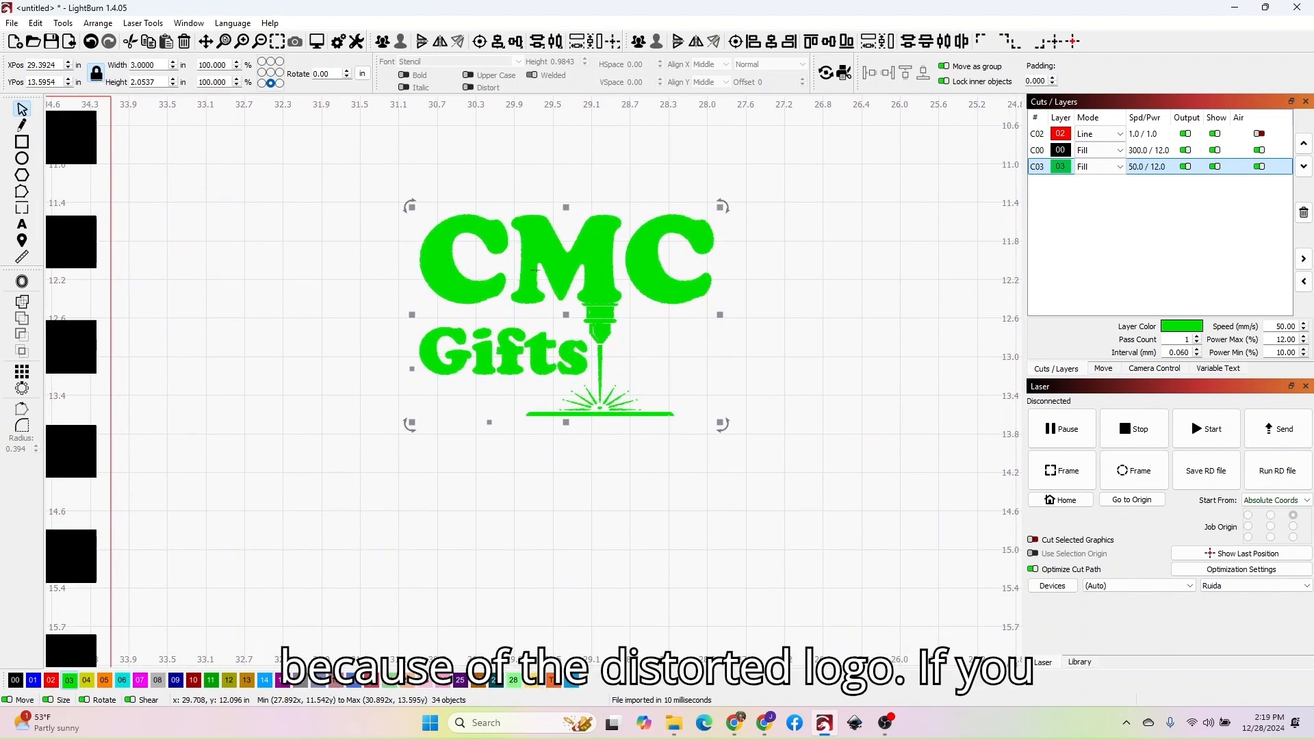
left_click_drag(161, 66, 87, 87)
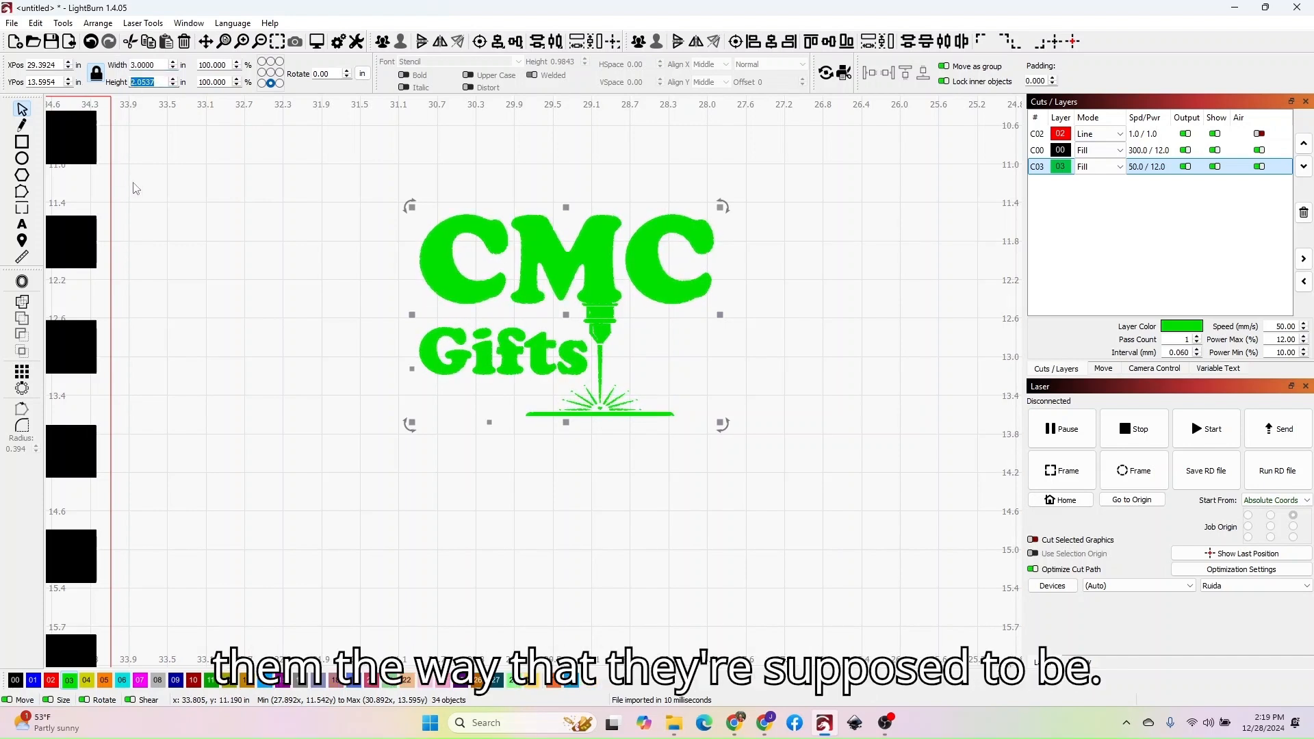
type("5")
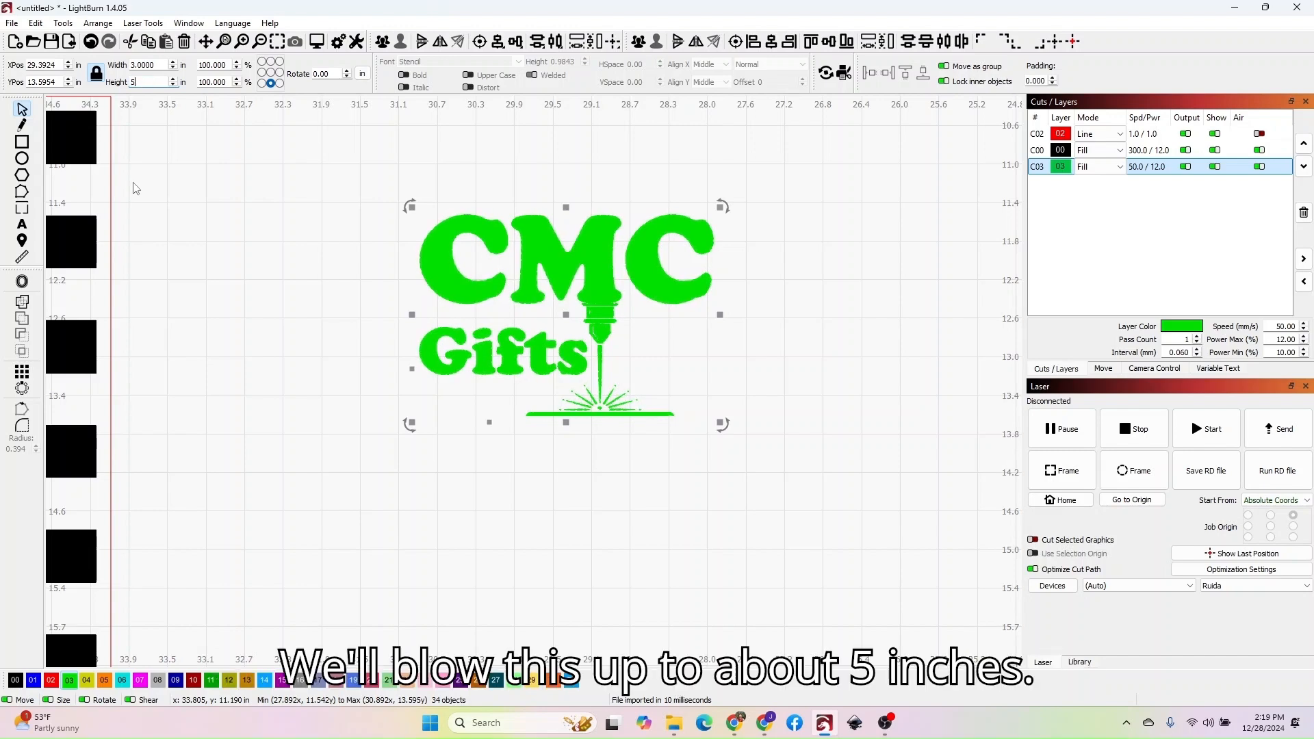
key("Return")
scroll(271, 304, "down", 5)
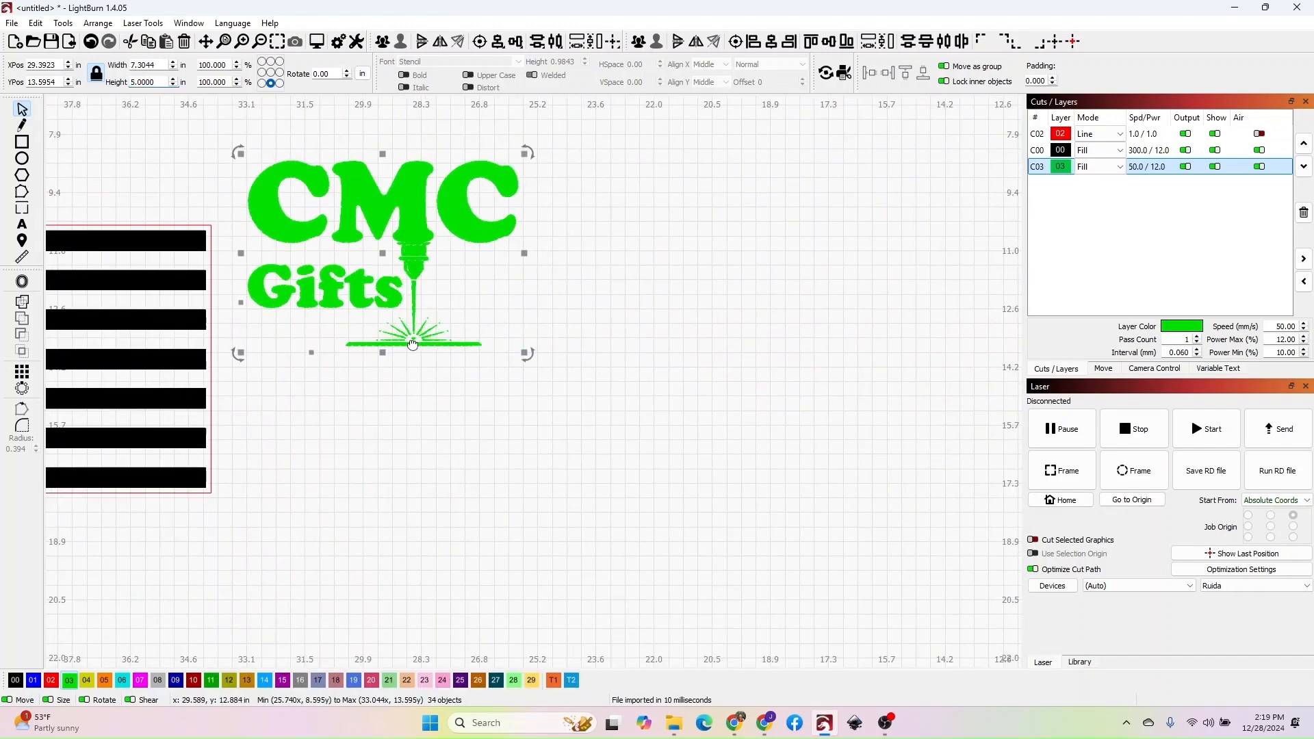
Step: Move the enlarged logo onto the flag's stripes beside the stars, at about X 38.37, Y 16.48 in
scroll(534, 307, "down", 1)
left_click_drag(534, 307, 980, 294)
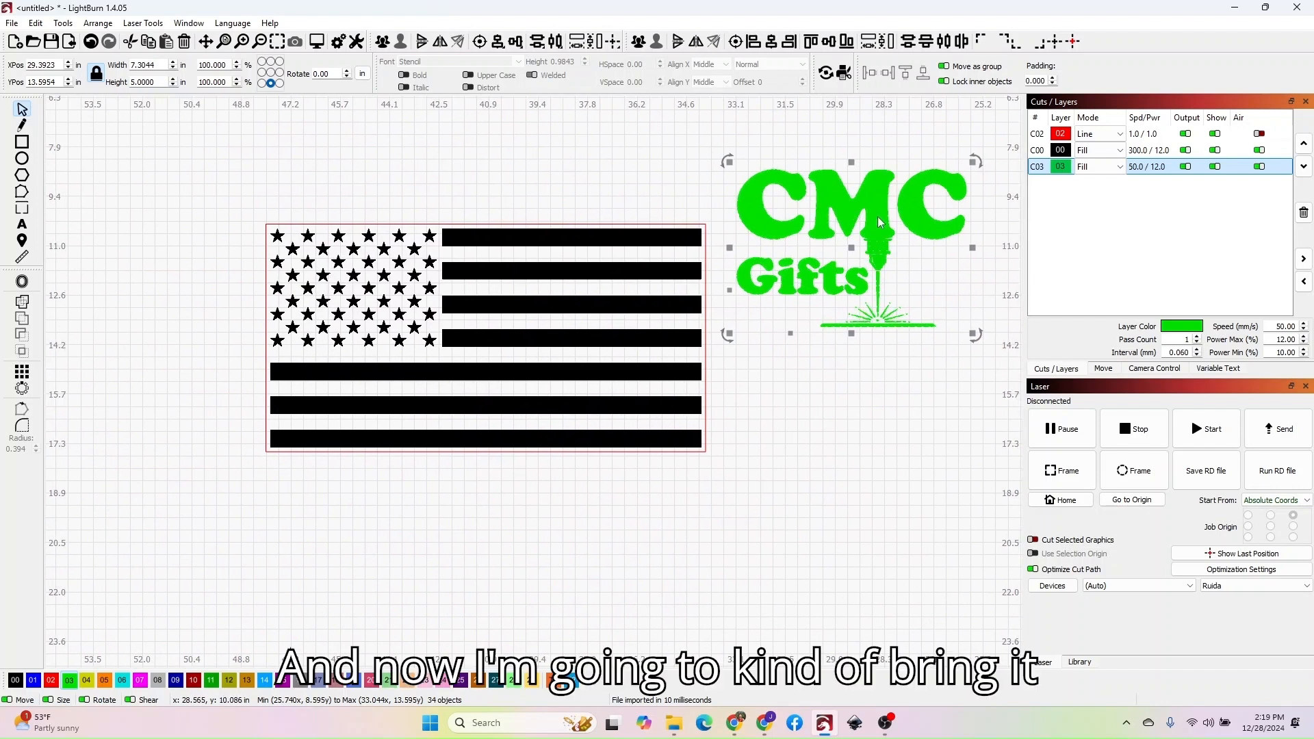
left_click_drag(876, 219, 623, 313)
scroll(764, 303, "down", 1)
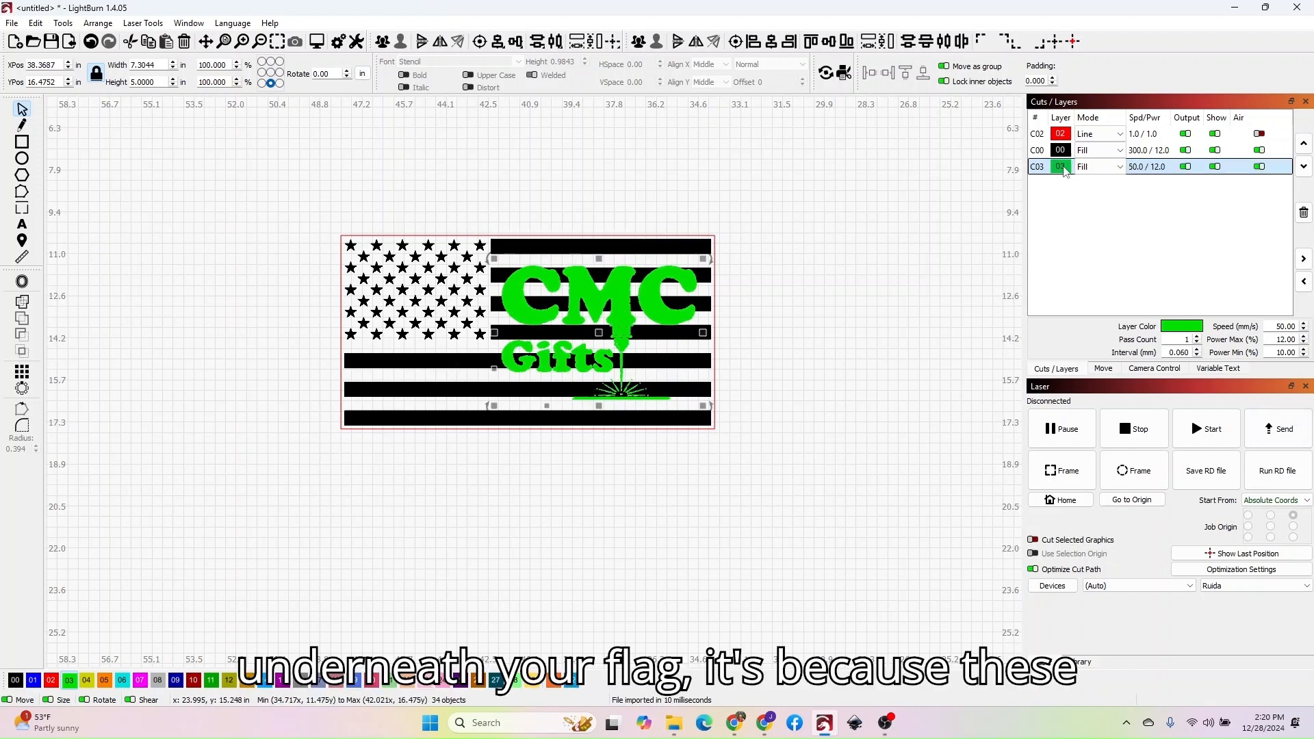
mouse_move(1063, 170)
left_mouse_down()
mouse_move(1061, 145)
mouse_move(1062, 170)
left_mouse_up()
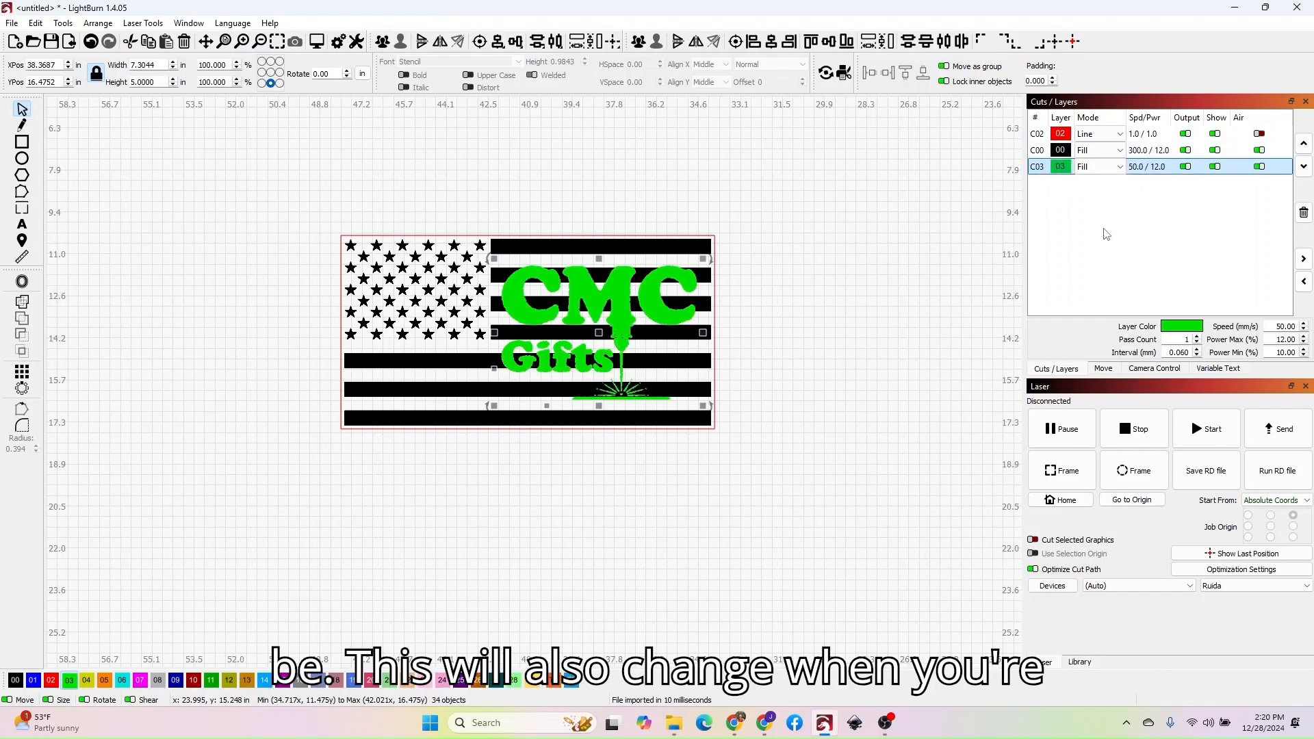
scroll(517, 320, "up", 3)
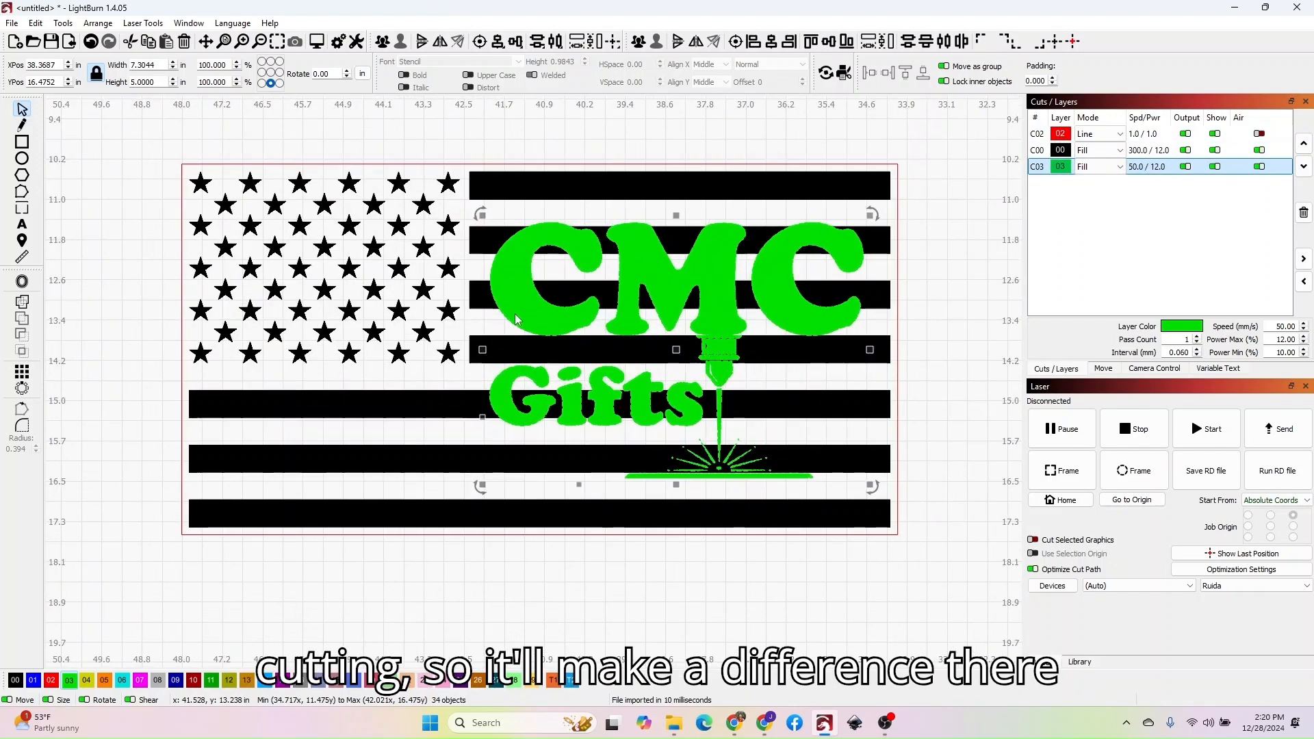
scroll(562, 314, "down", 3)
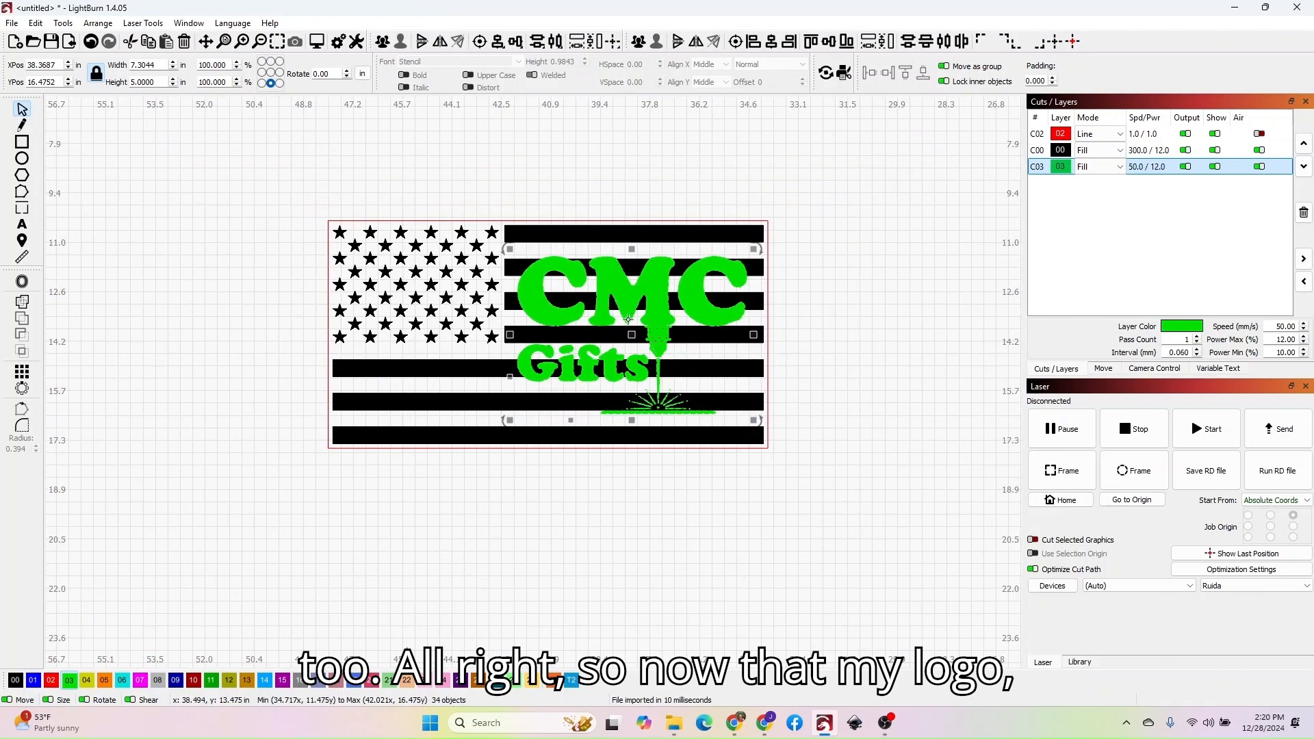
scroll(629, 319, "up", 5)
scroll(776, 357, "down", 3)
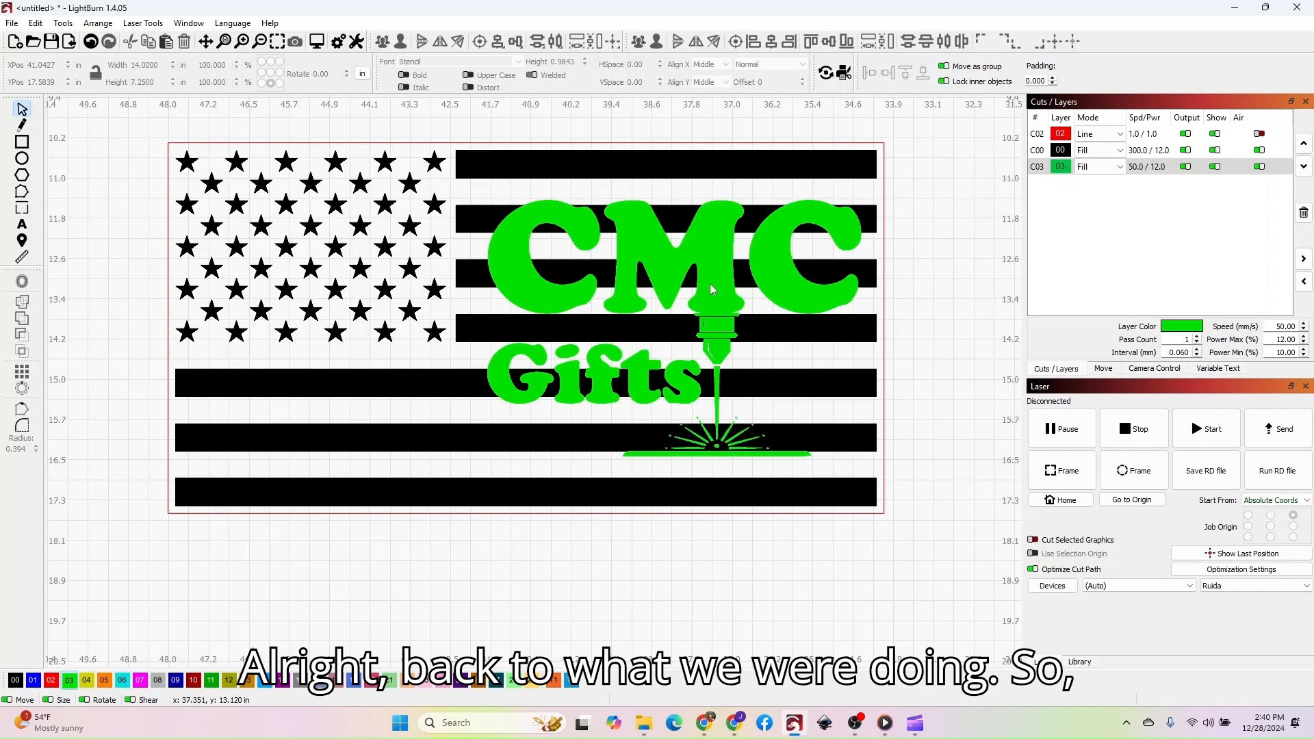
Step: Open the Offset settings for the green logo and move the dialog clear of it
left_click(799, 302)
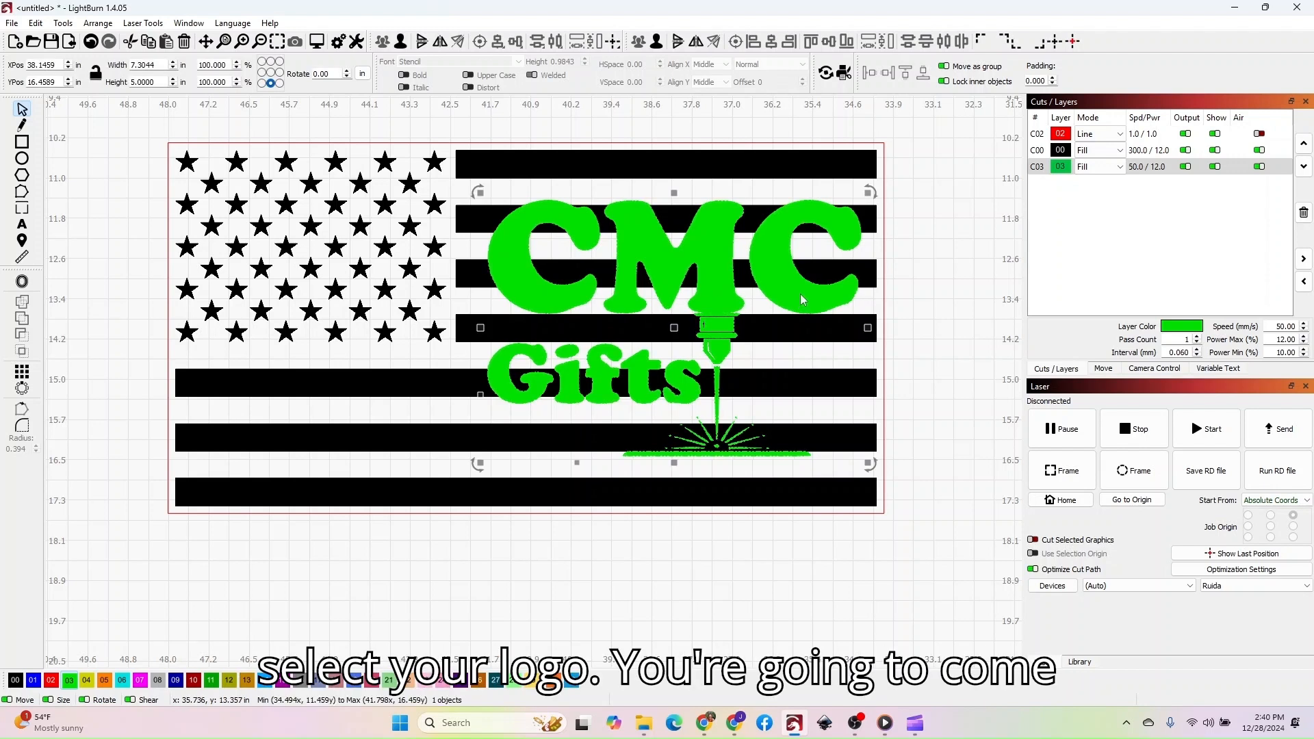
left_click(22, 282)
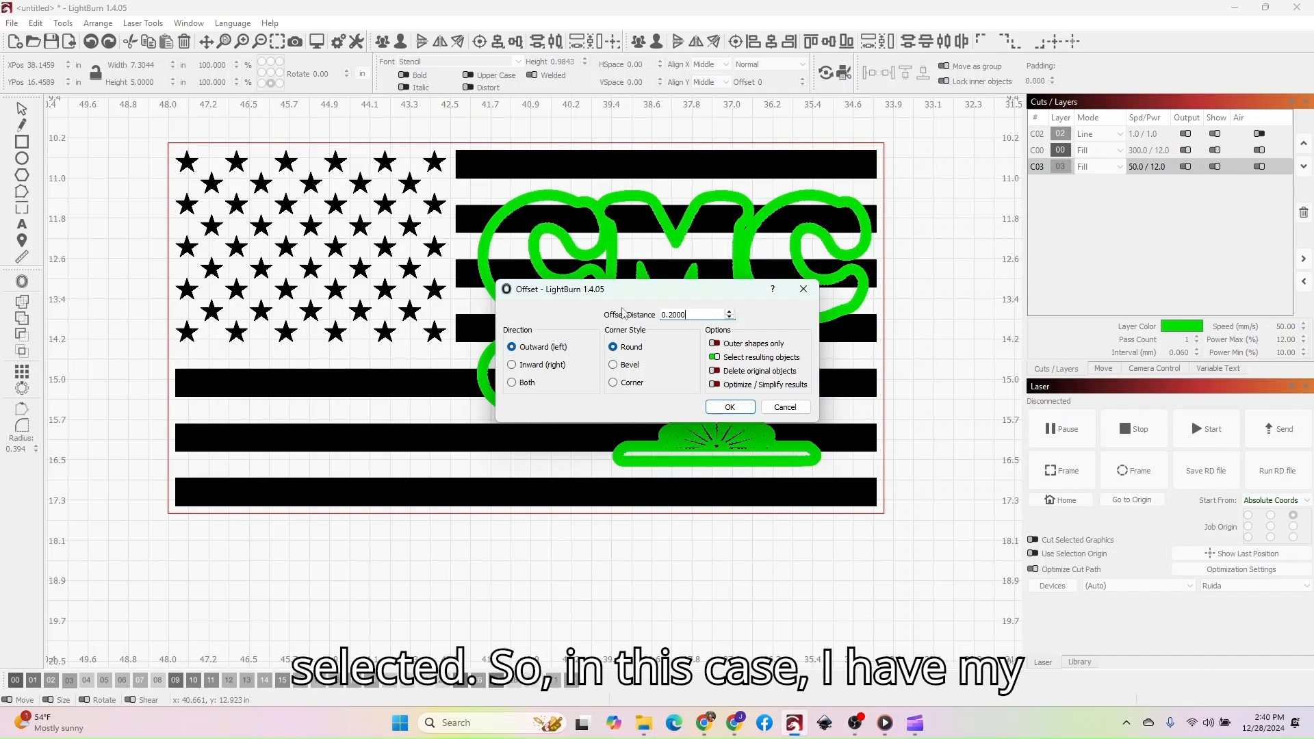
left_click_drag(595, 280, 200, 258)
Step: Try the Outer shapes only option and the Inward and Both offset directions, restoring Outward with the option off
left_click(305, 300)
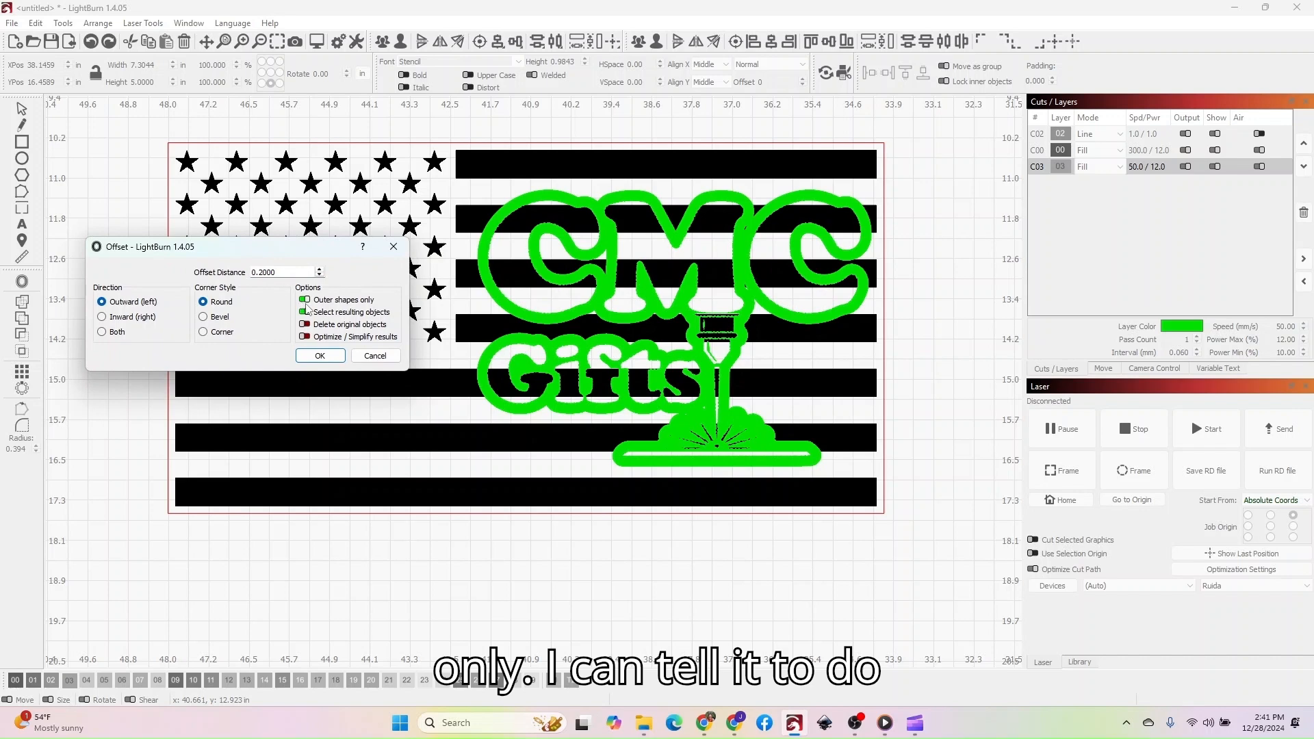
left_click(304, 300)
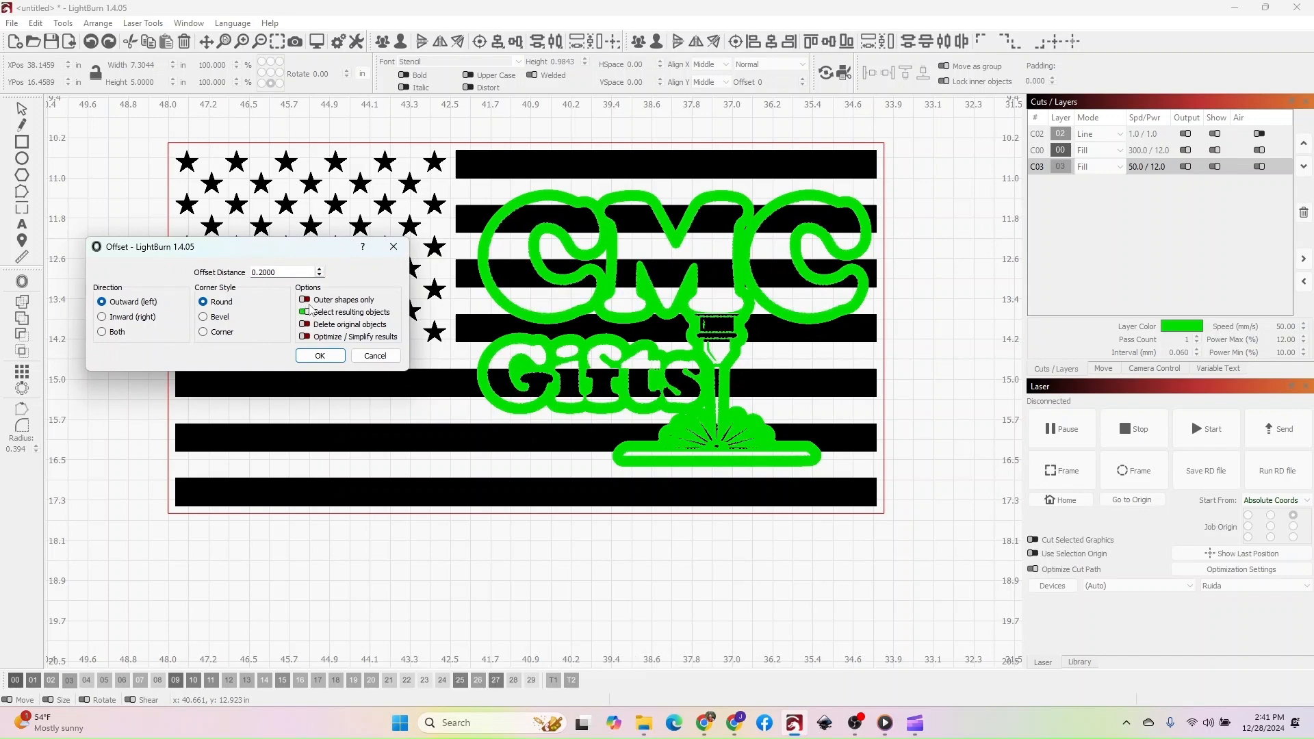
left_click(109, 317)
left_click(110, 332)
left_click(110, 302)
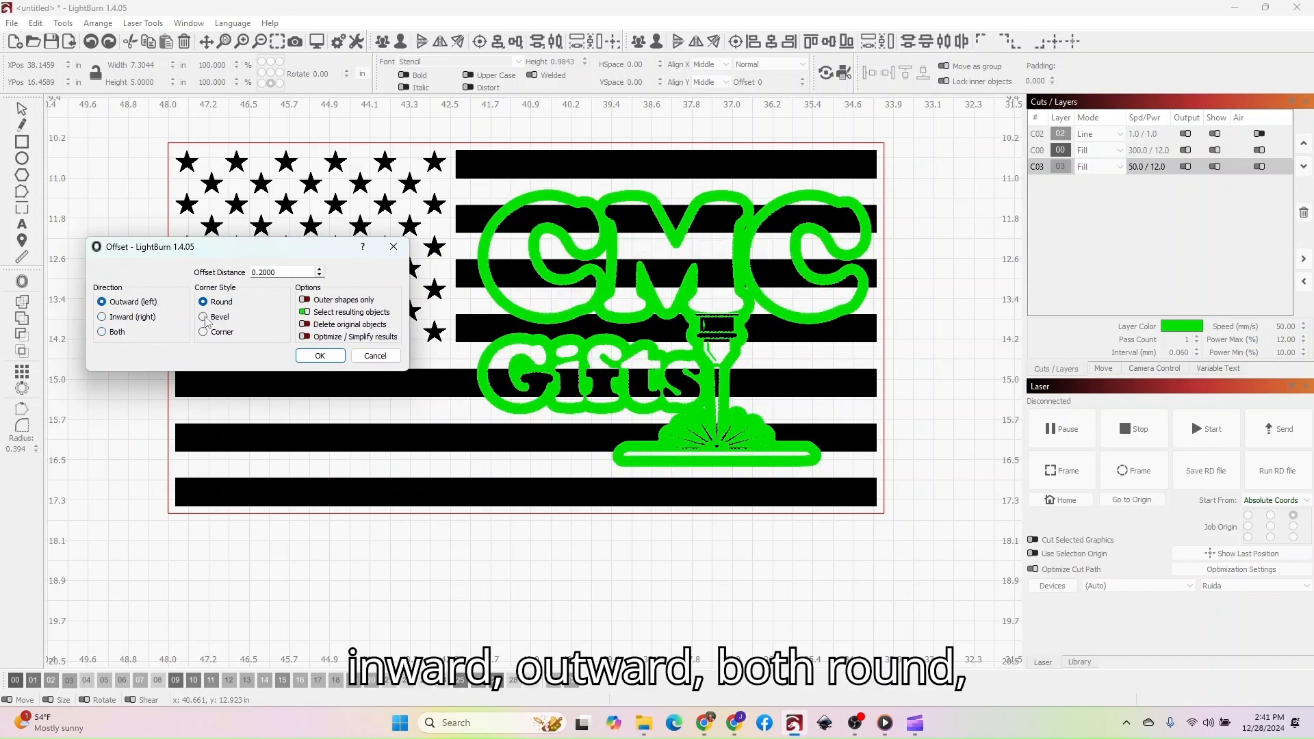
Step: Compare the Bevel, Round and Corner corner styles in the offset preview around the logo's base
left_click(204, 319)
scroll(610, 490, "up", 4)
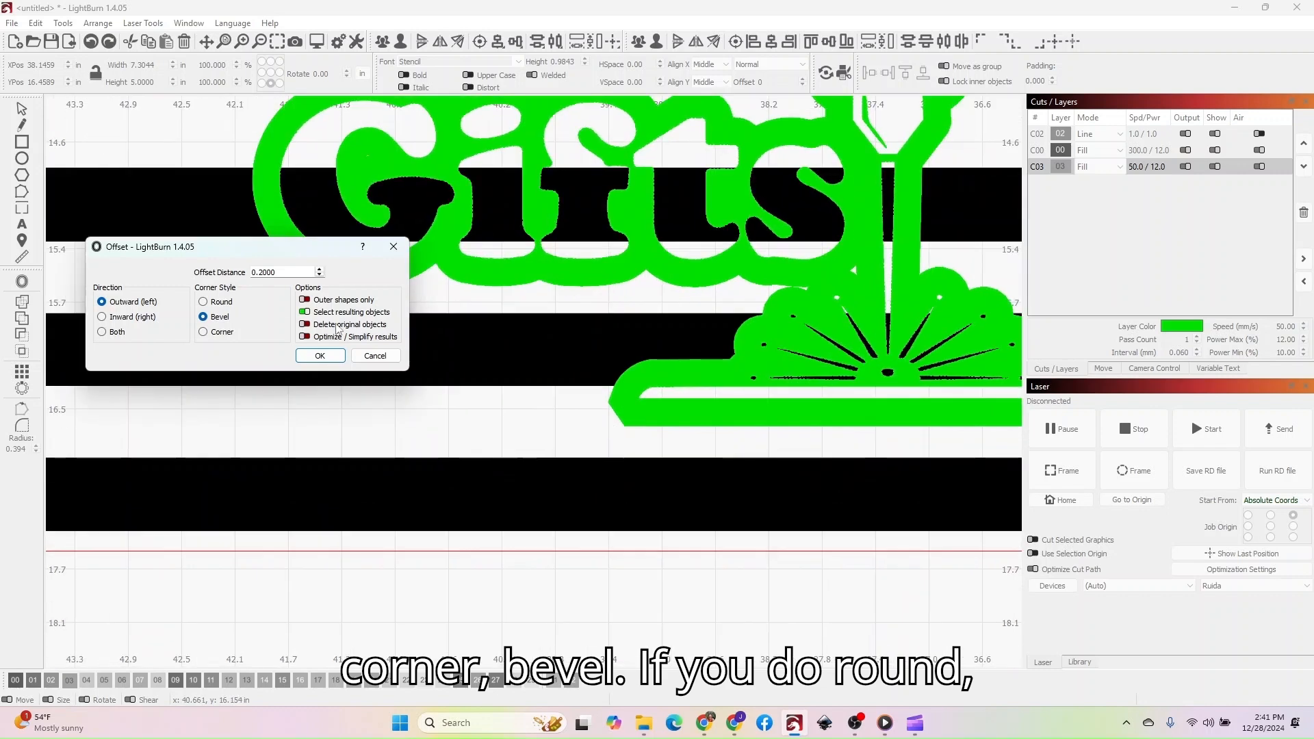
left_click(203, 302)
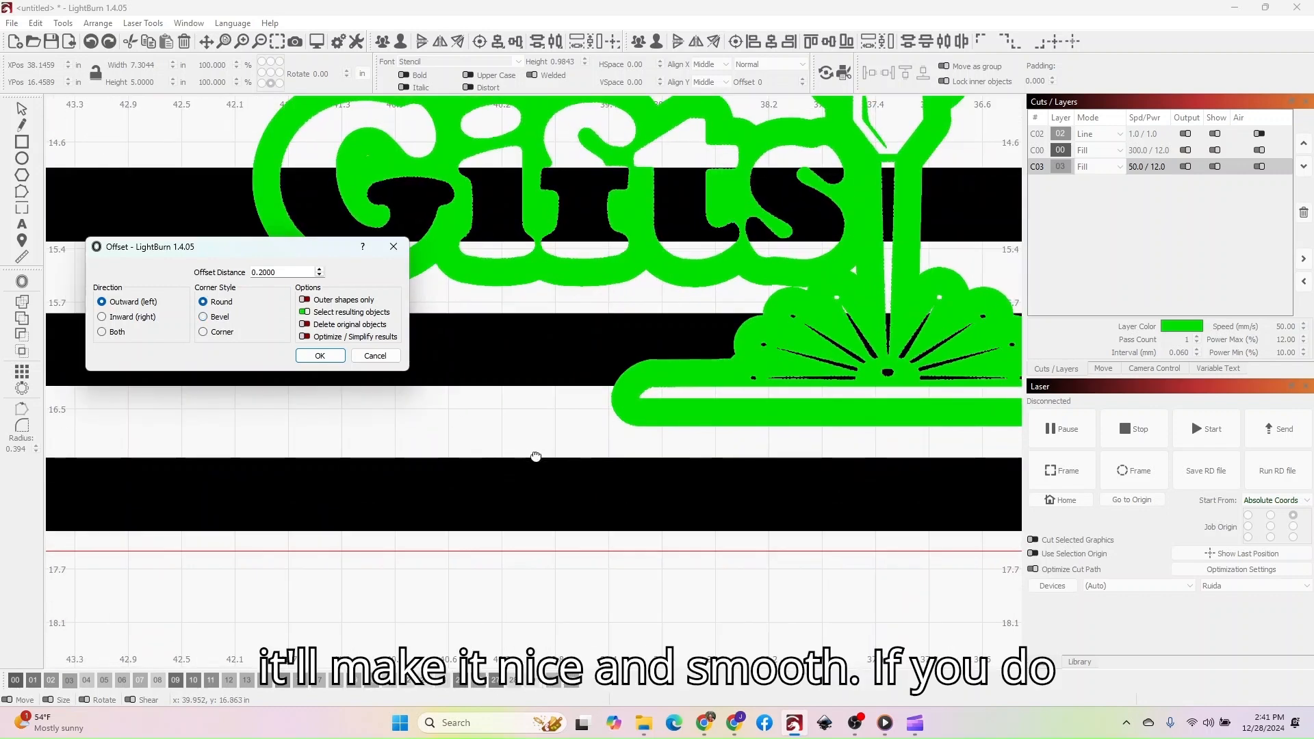
left_click(204, 317)
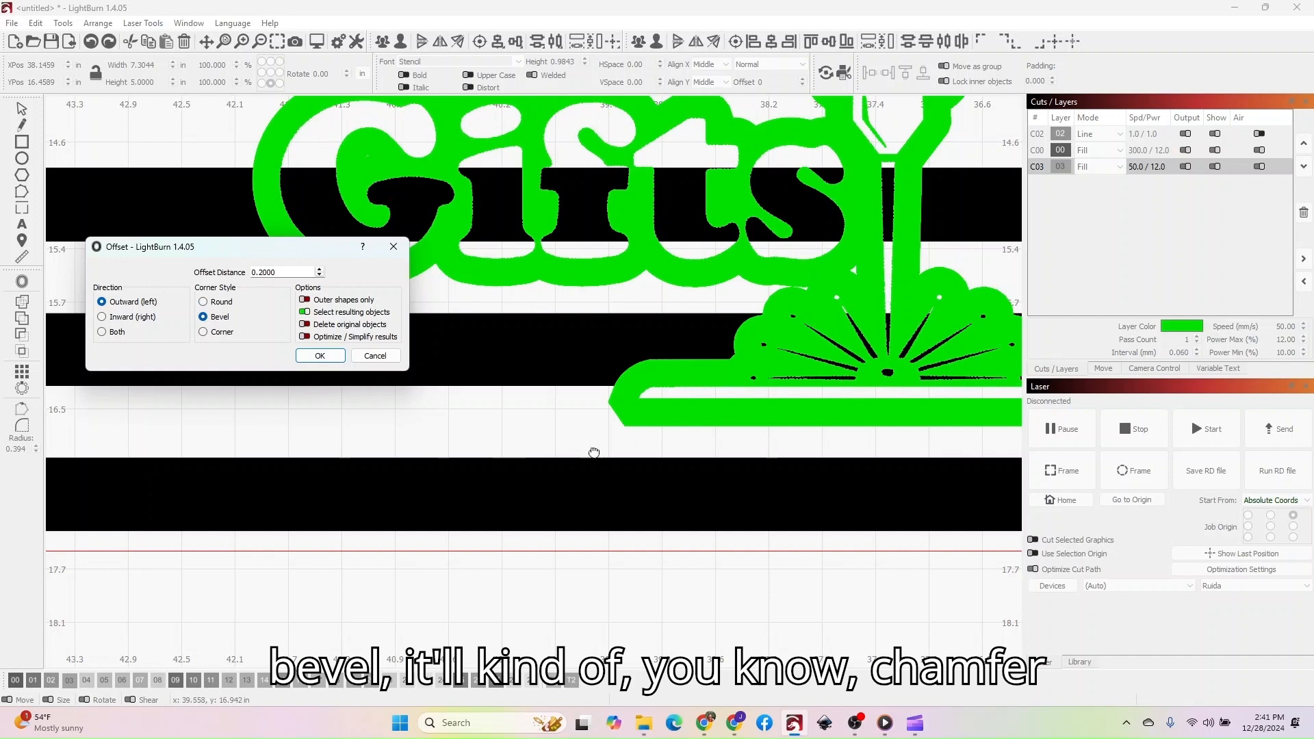
left_click(203, 332)
scroll(642, 420, "down", 2)
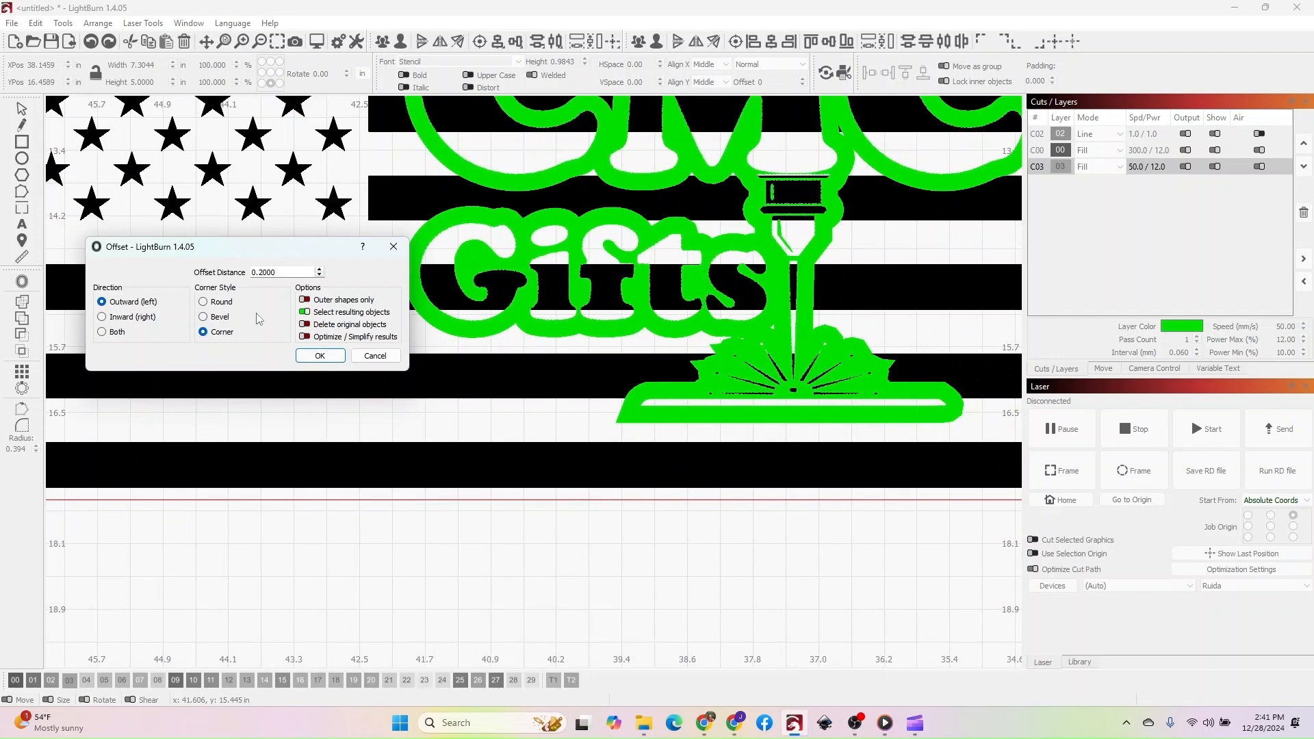
Step: Apply a 0.2 in outward offset to the logo with the Round corner style
left_click(204, 302)
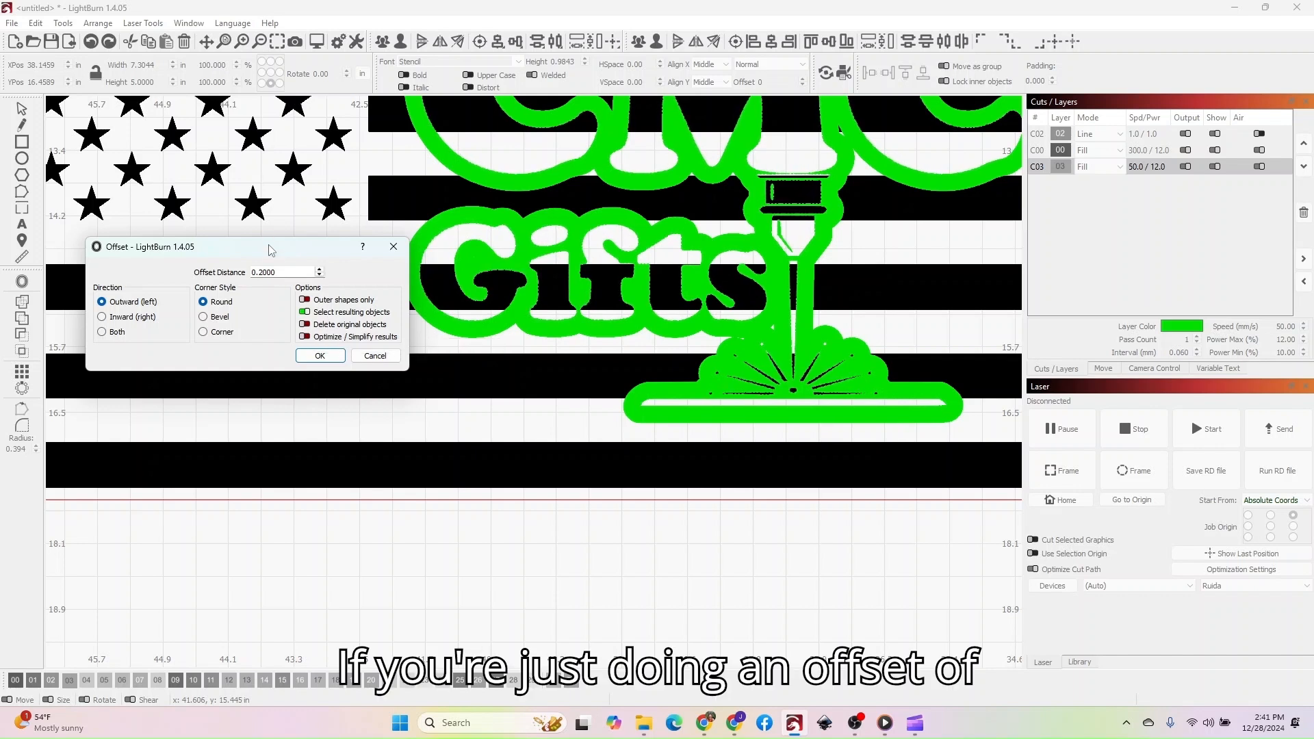
left_click_drag(271, 253, 430, 210)
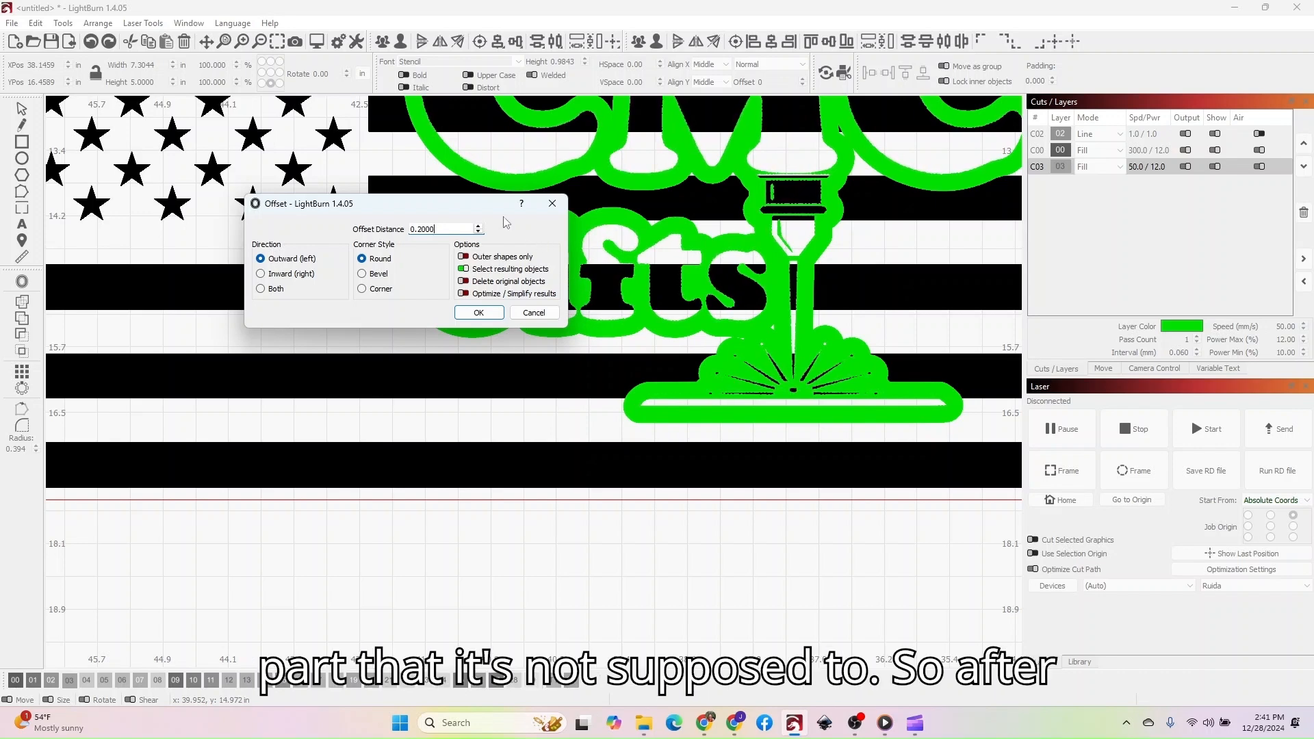
left_click(479, 312)
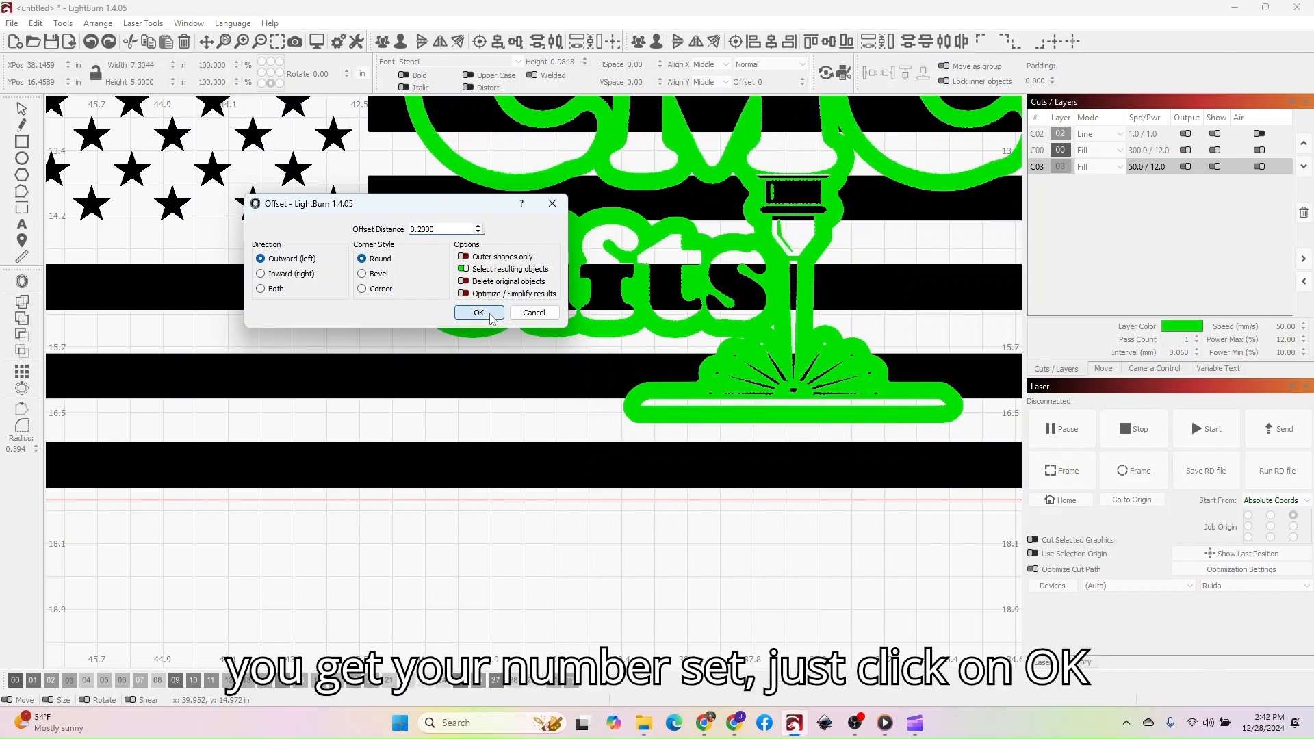
Step: Open the Boolean Assistant for the logo's offset outline and the flag, and move the dialog clear of the logo
scroll(624, 316, "down", 3)
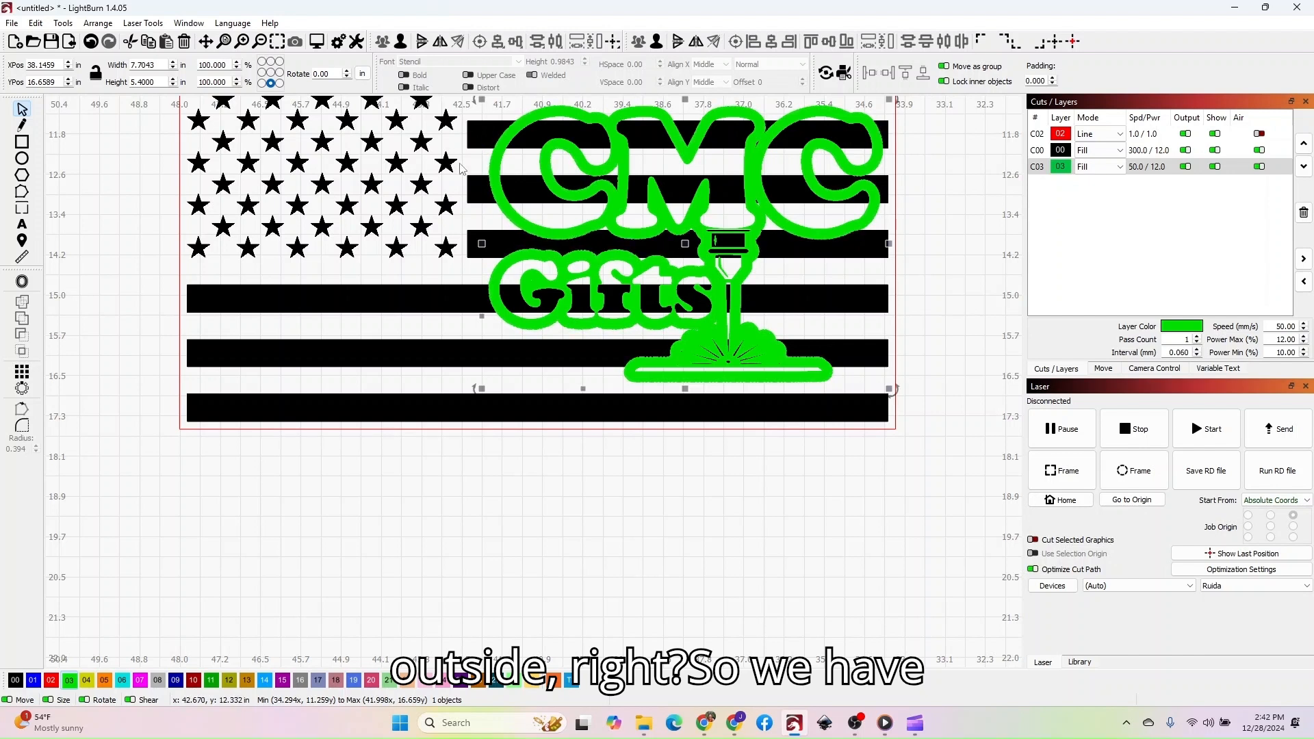
left_click(357, 304, "shift")
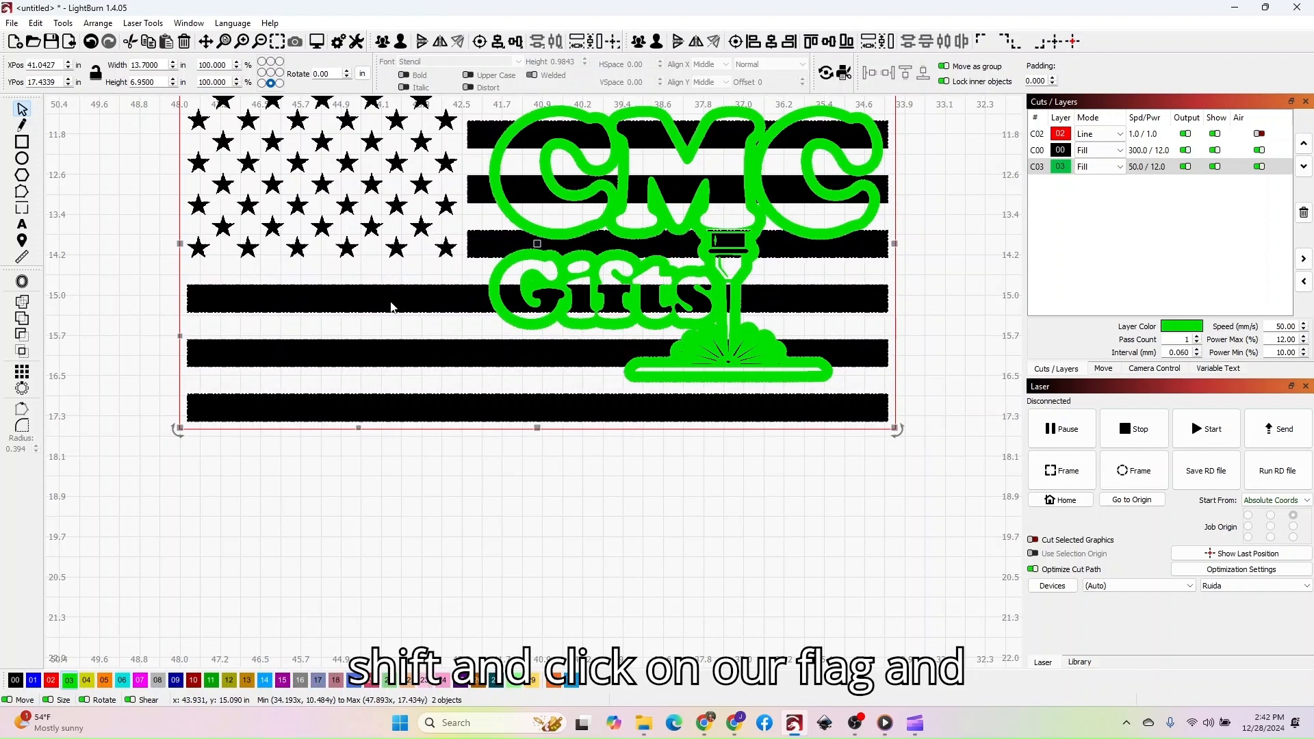
left_click(63, 23)
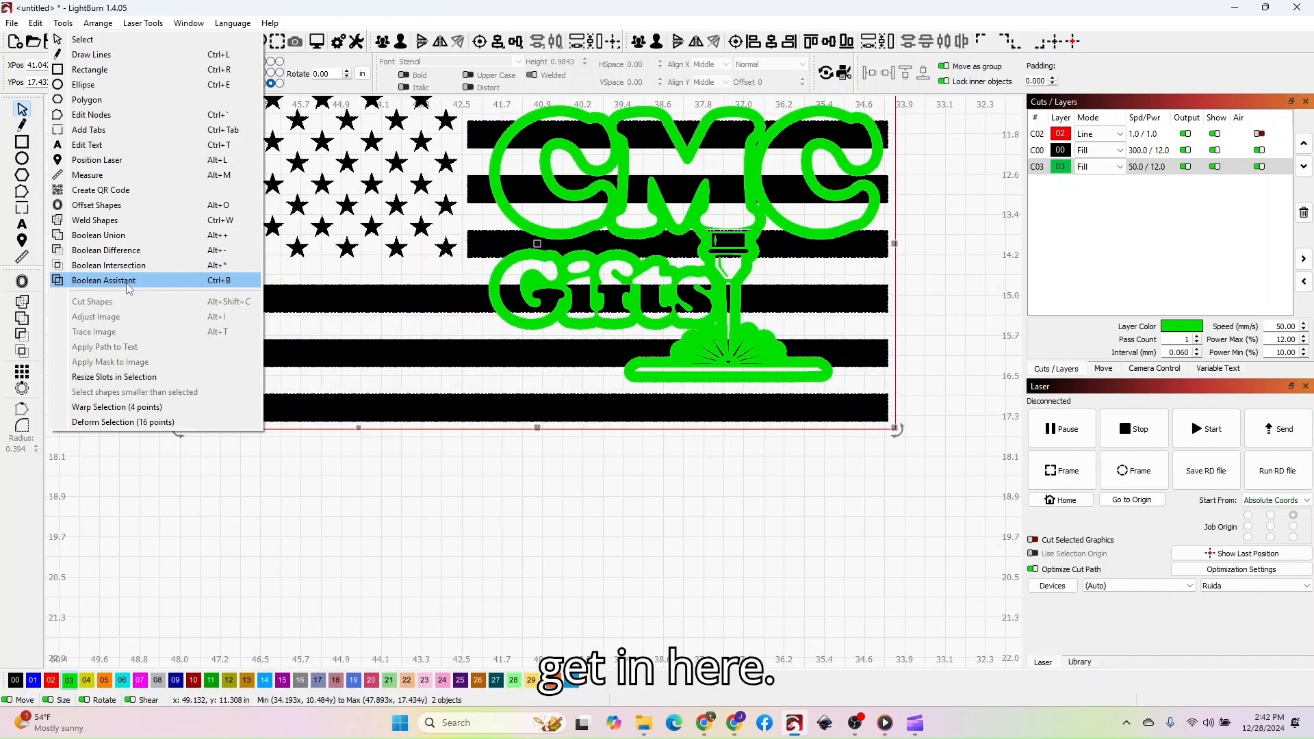
left_click(104, 281)
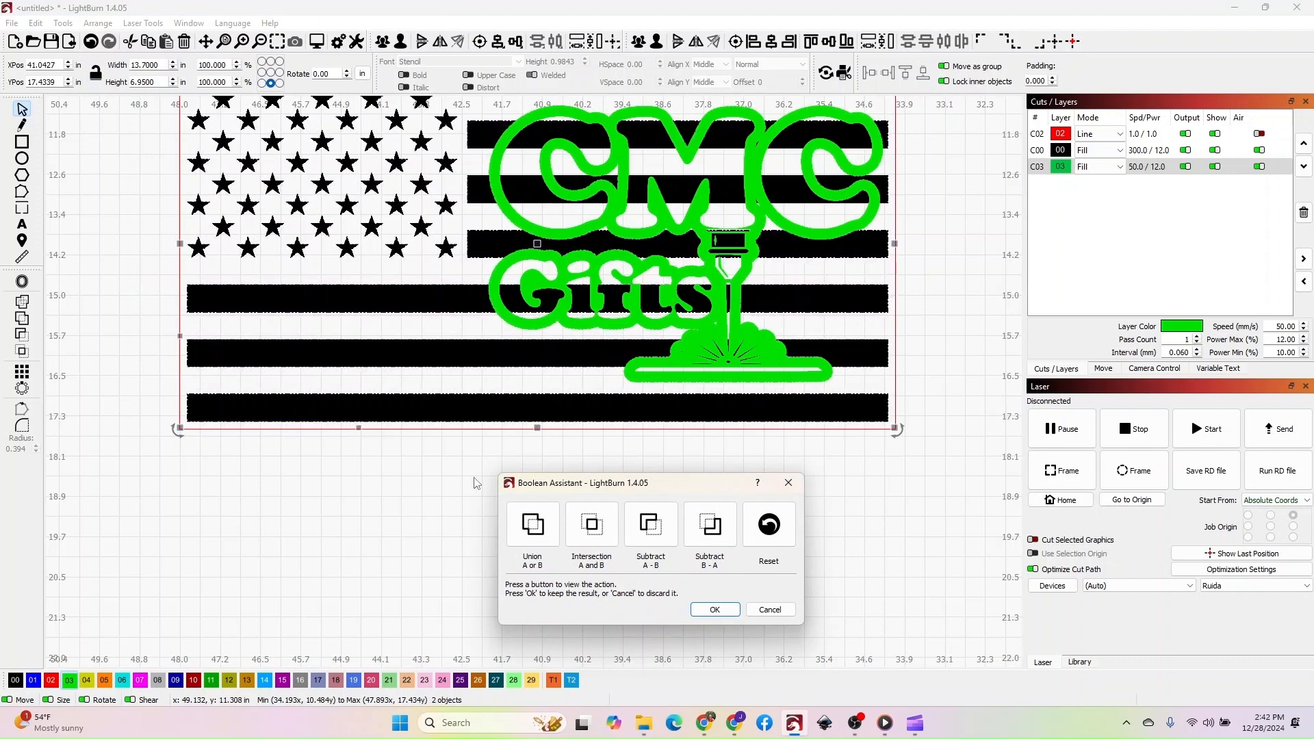
left_click_drag(559, 488, 248, 364)
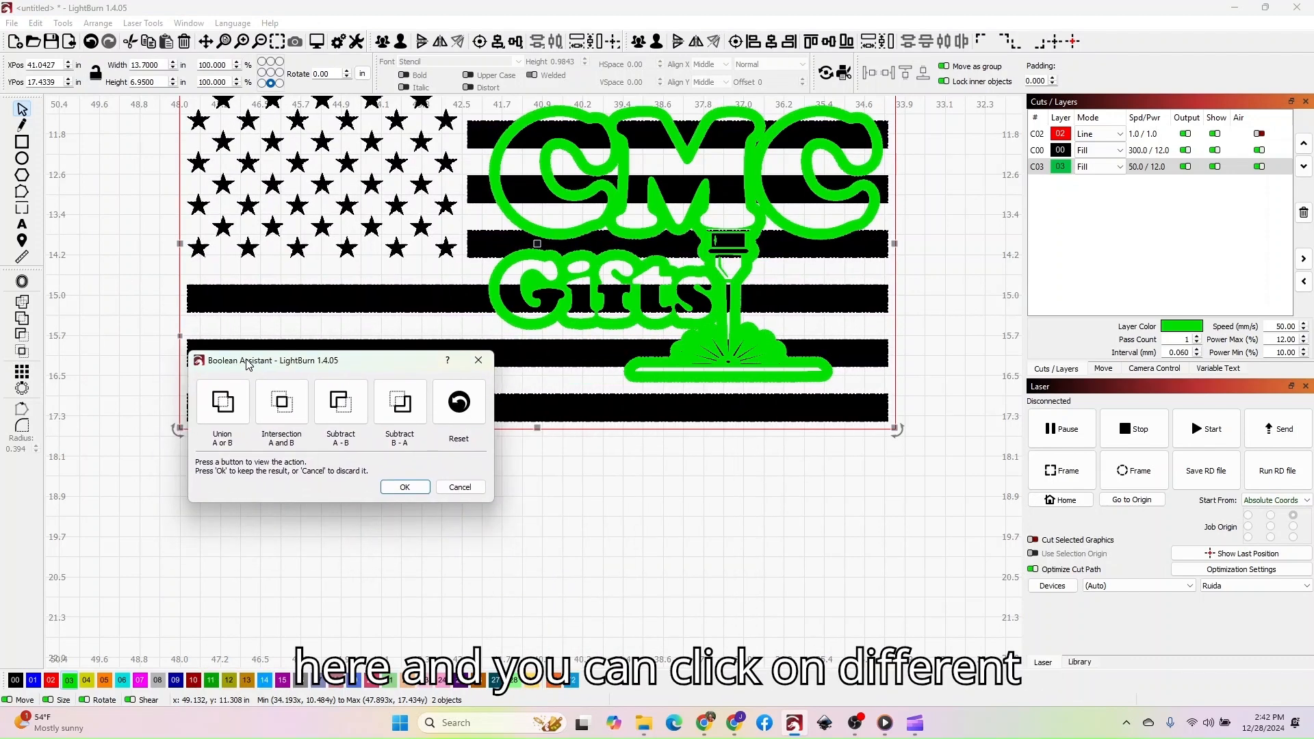
Step: Preview the Union, Intersection and Subtract A - B results for the offset outline and the flag
left_click(220, 408)
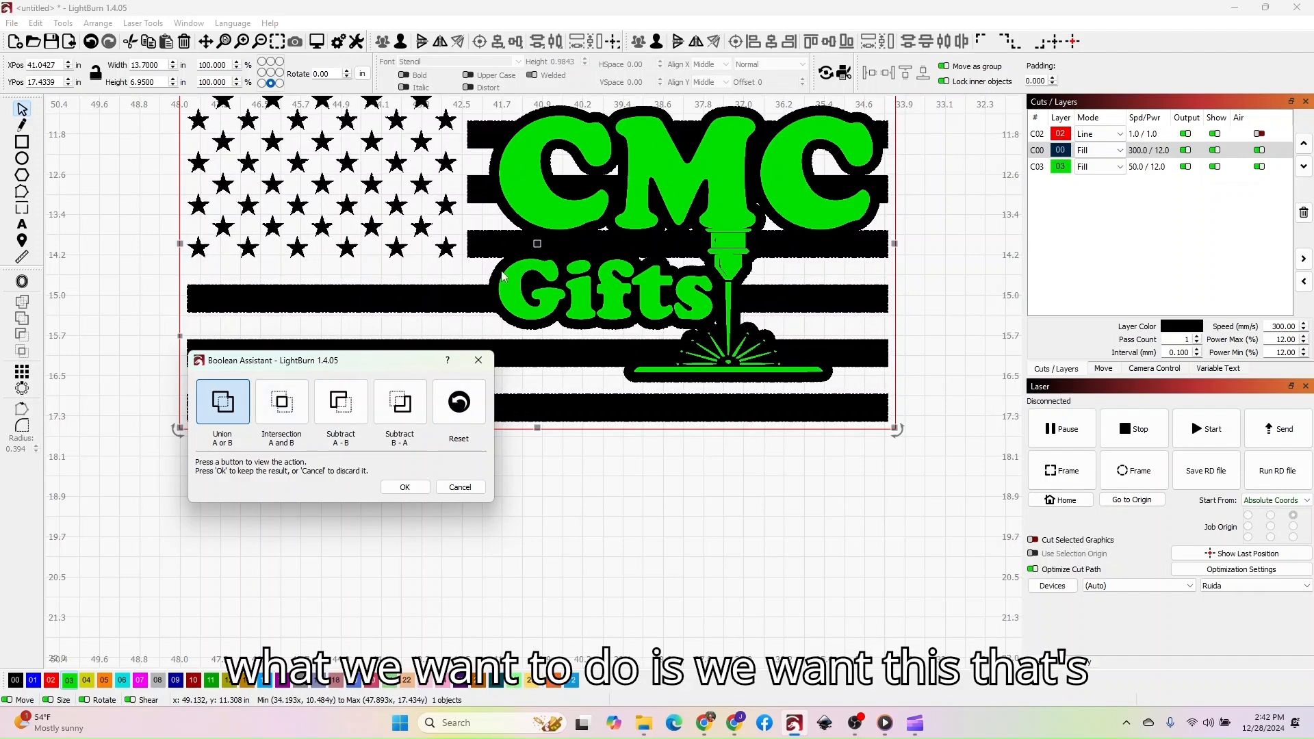
left_click(281, 410)
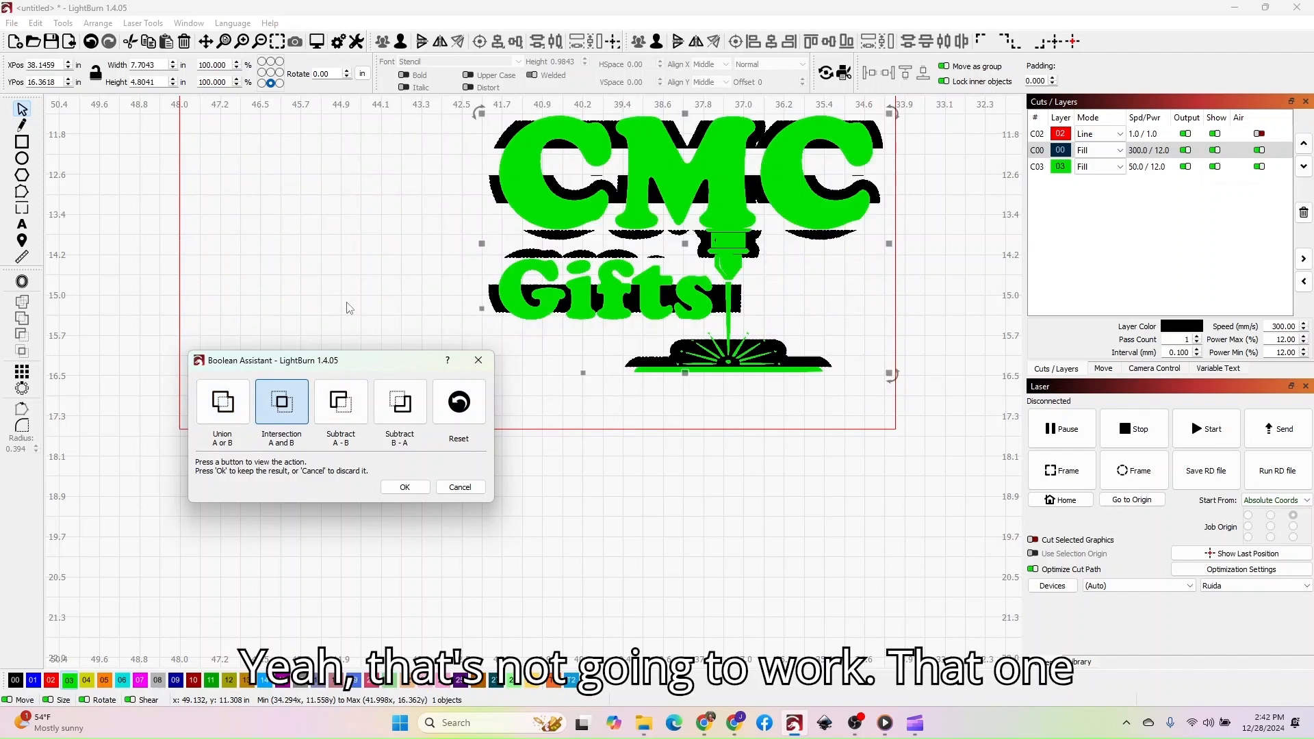
left_click(330, 414)
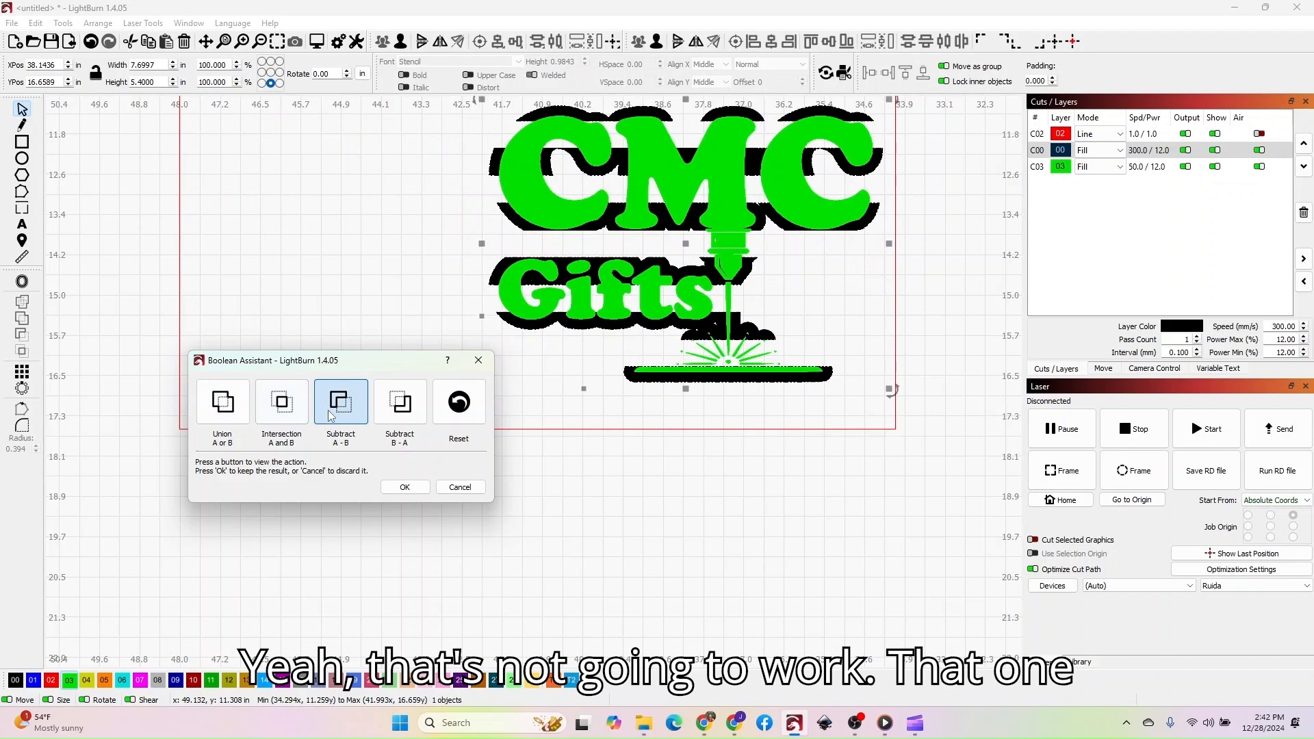
Step: Apply Subtract B - A to cut the logo's offset outline out of the flag stripes
left_click(398, 408)
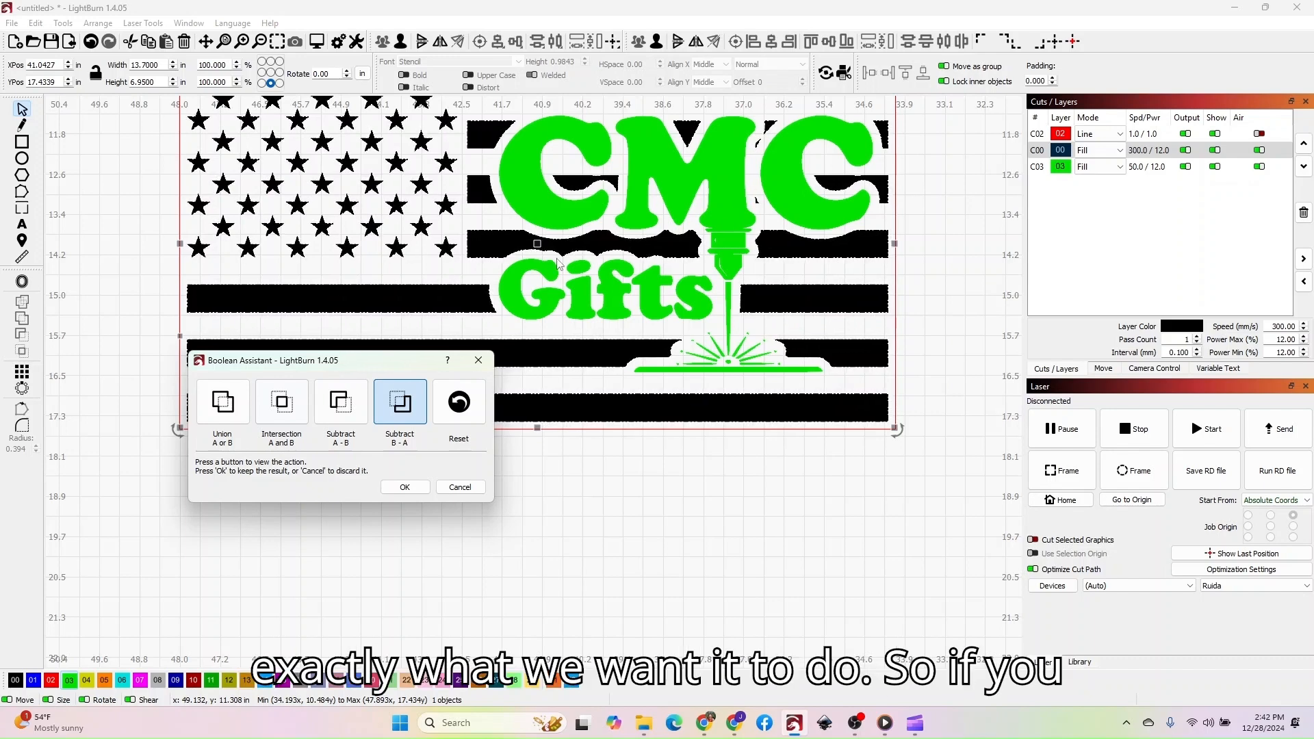
left_click(405, 488)
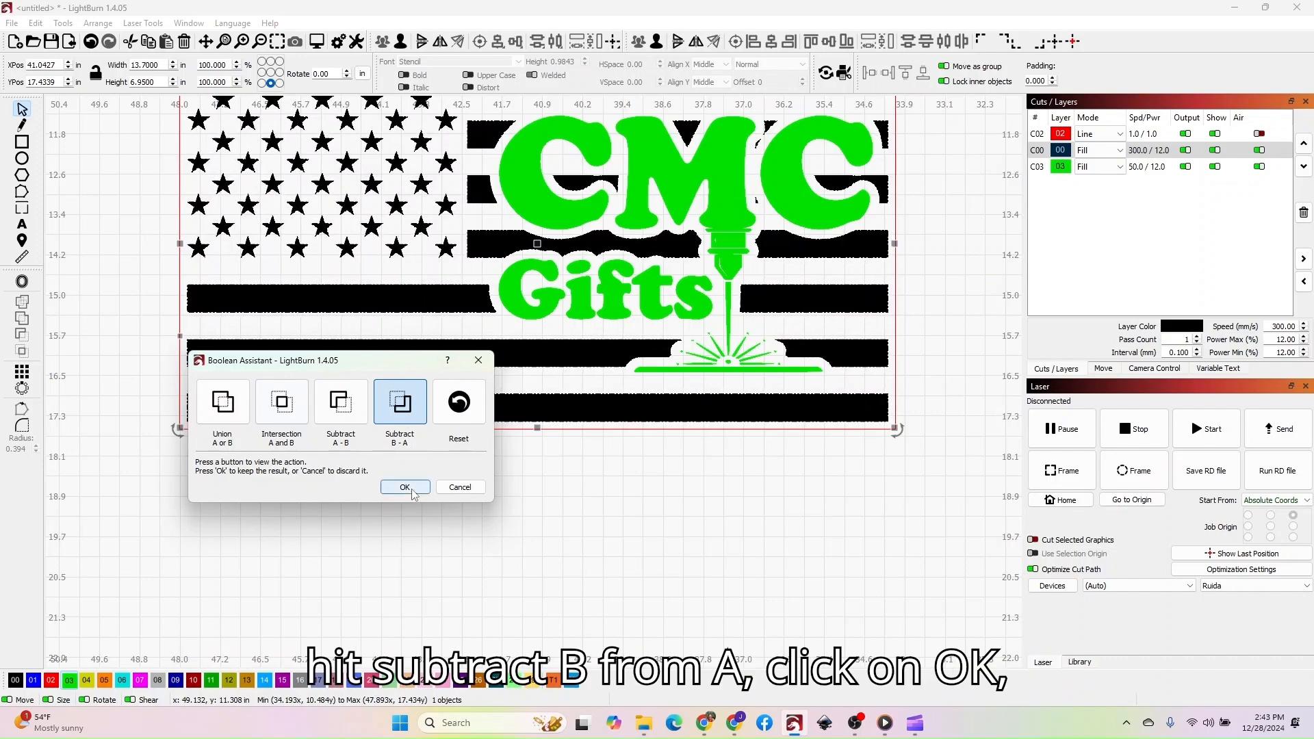
scroll(572, 446, "up", 1)
left_click_drag(571, 446, 595, 480)
scroll(595, 480, "down", 1)
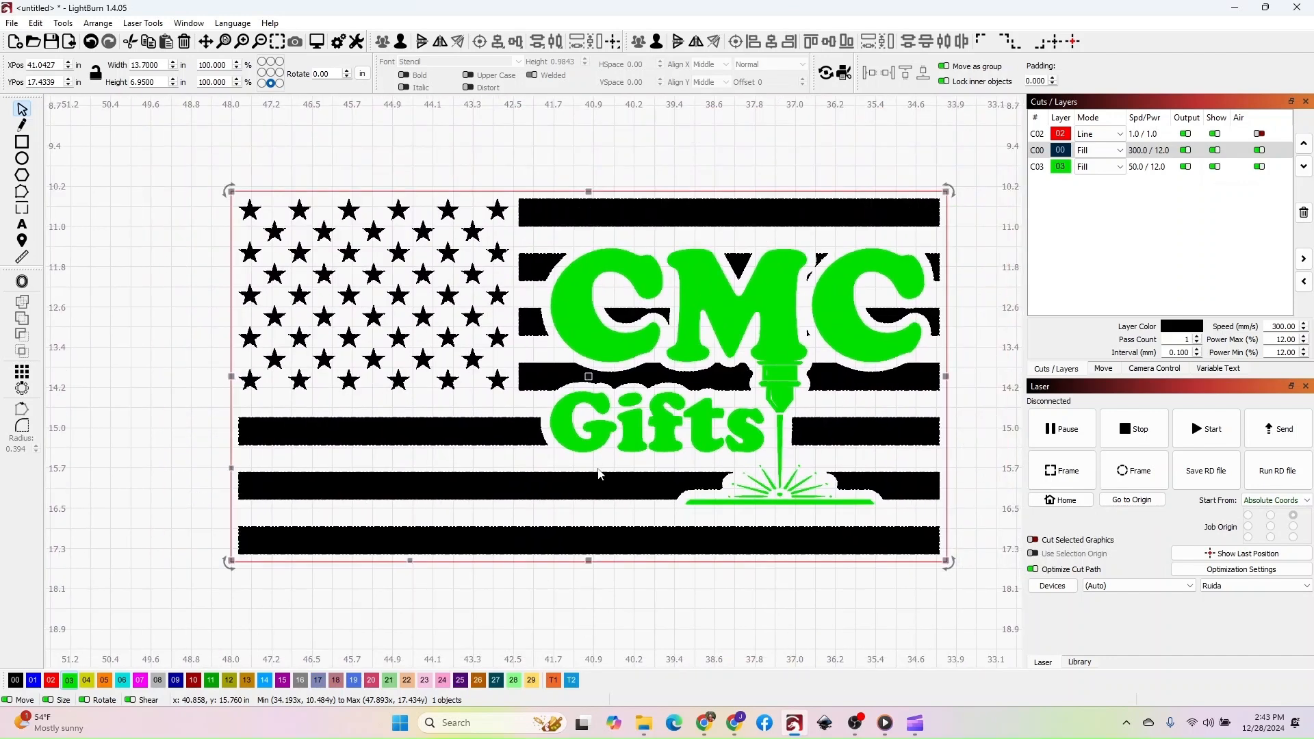
scroll(657, 478, "up", 1)
scroll(657, 478, "down", 1)
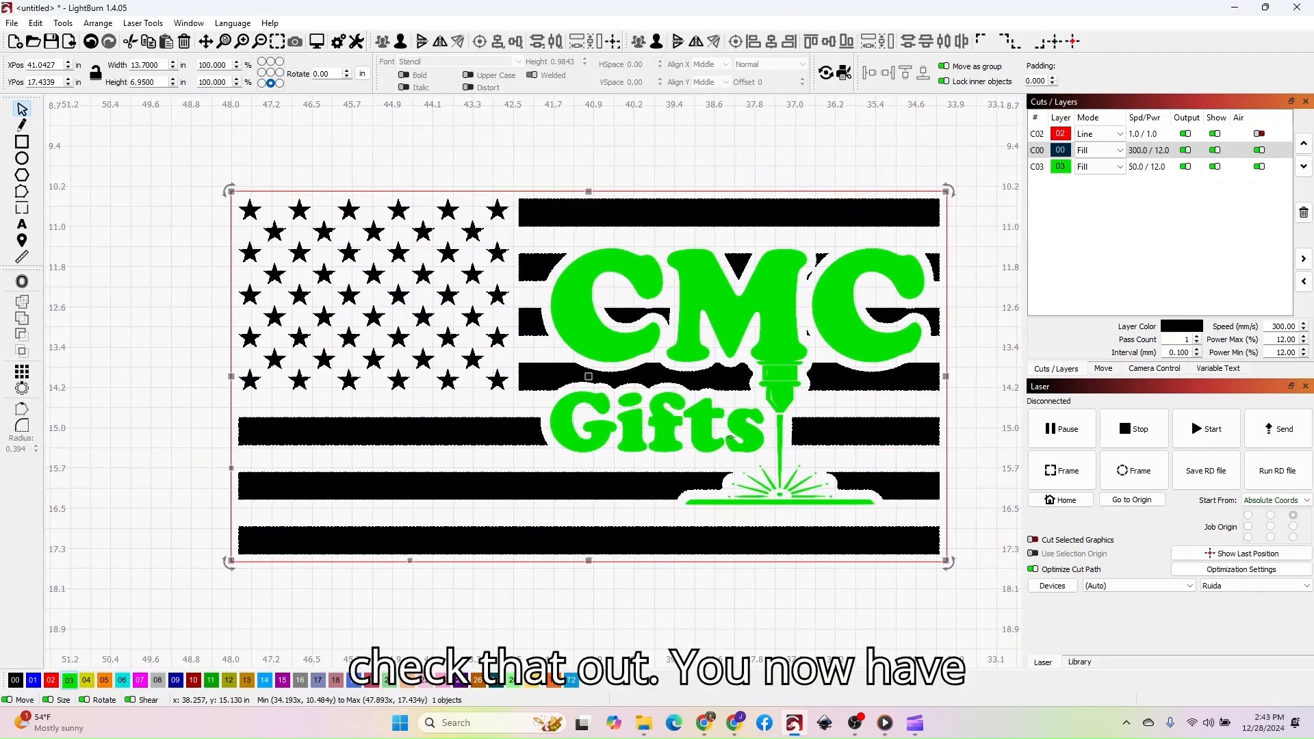
Step: Assign the green CMC Gifts logo to the black layer 00 and deselect it
scroll(726, 442, "up", 1)
left_click(708, 432)
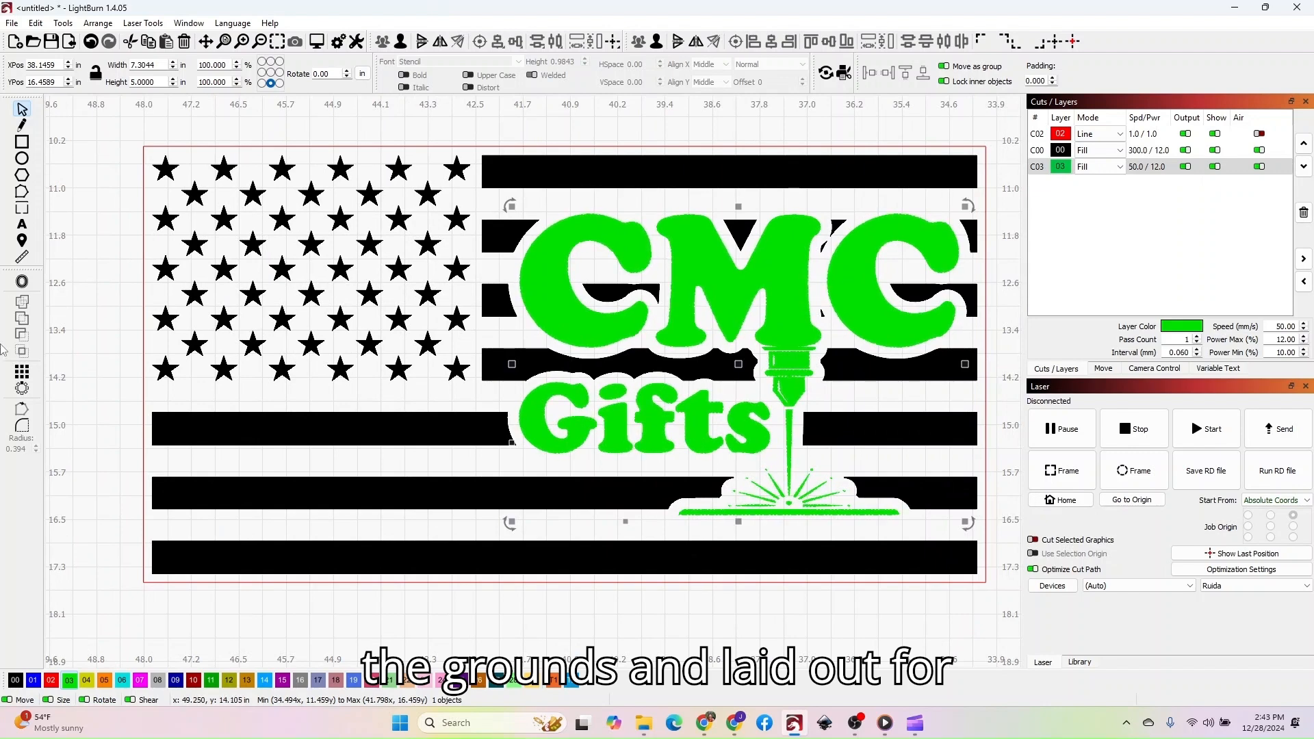
left_click(15, 680)
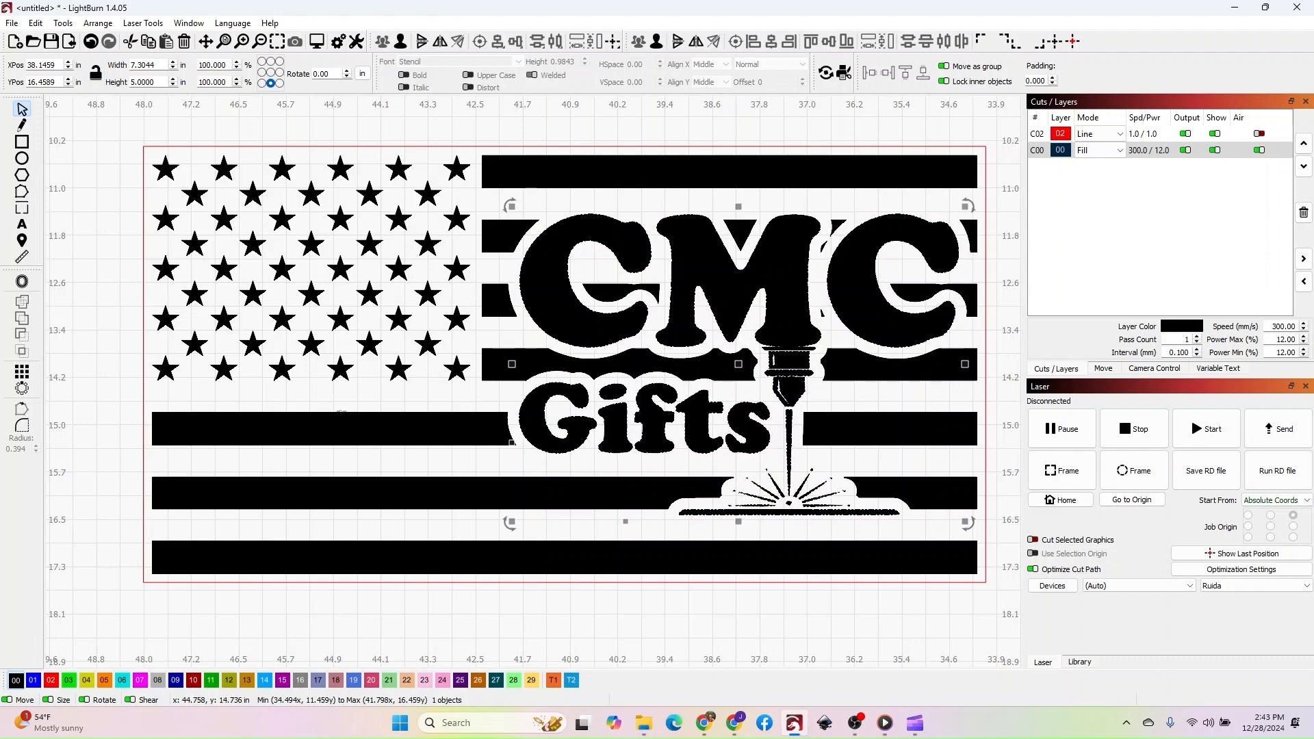
left_click(360, 529)
scroll(379, 534, "down", 2)
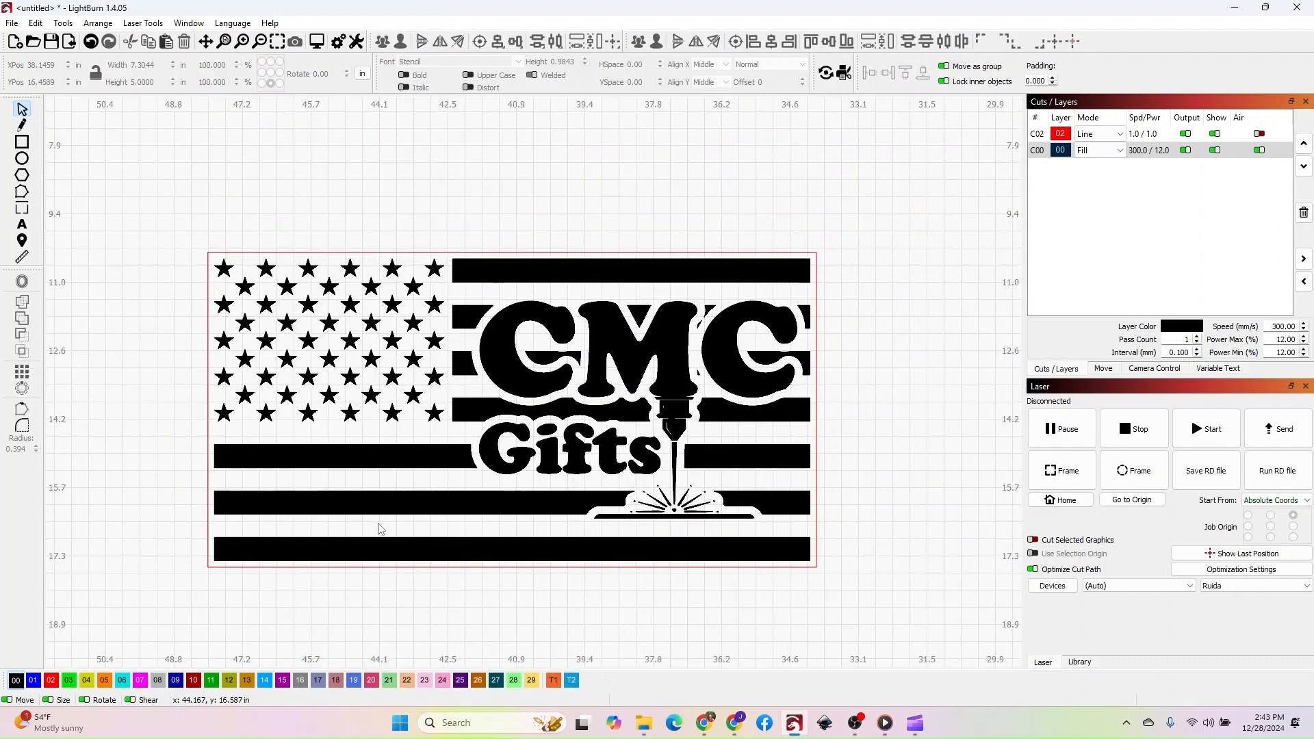
Step: Save the project as "cmc test flag 2" in the Mini Flags folder
left_click(15, 25)
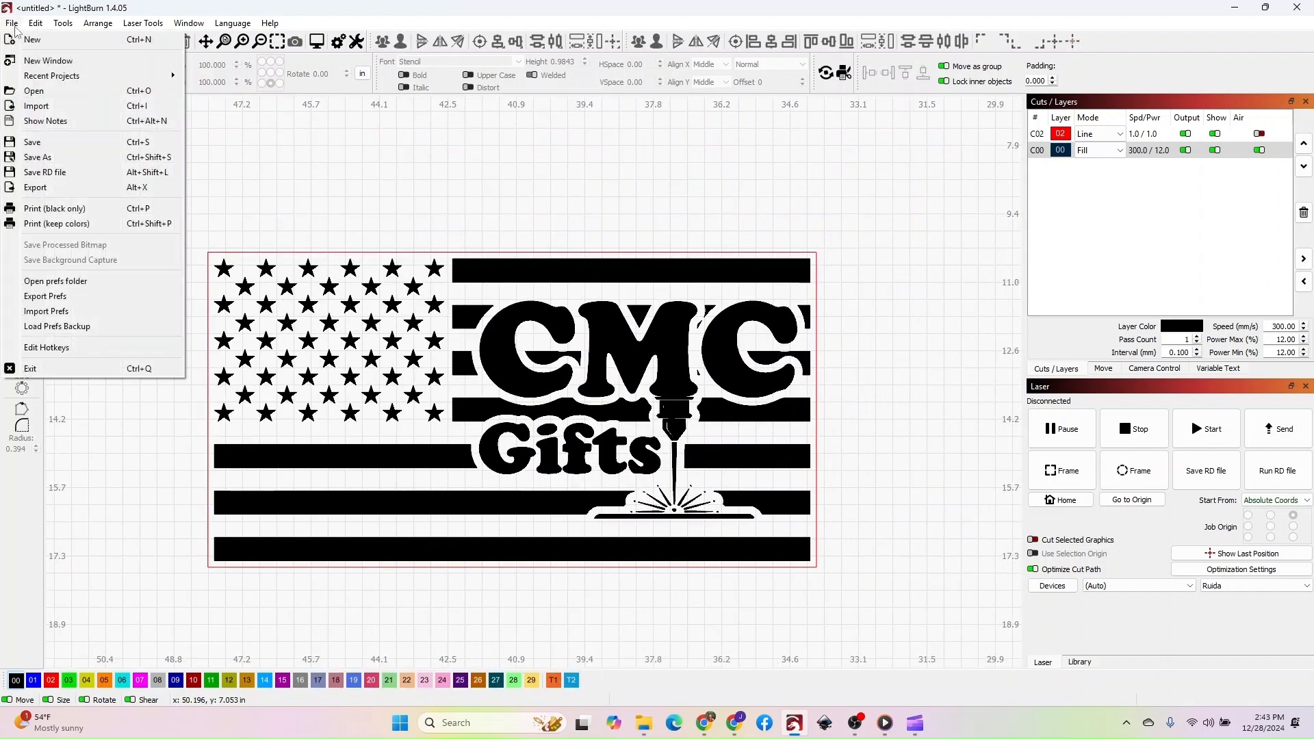
left_click(46, 156)
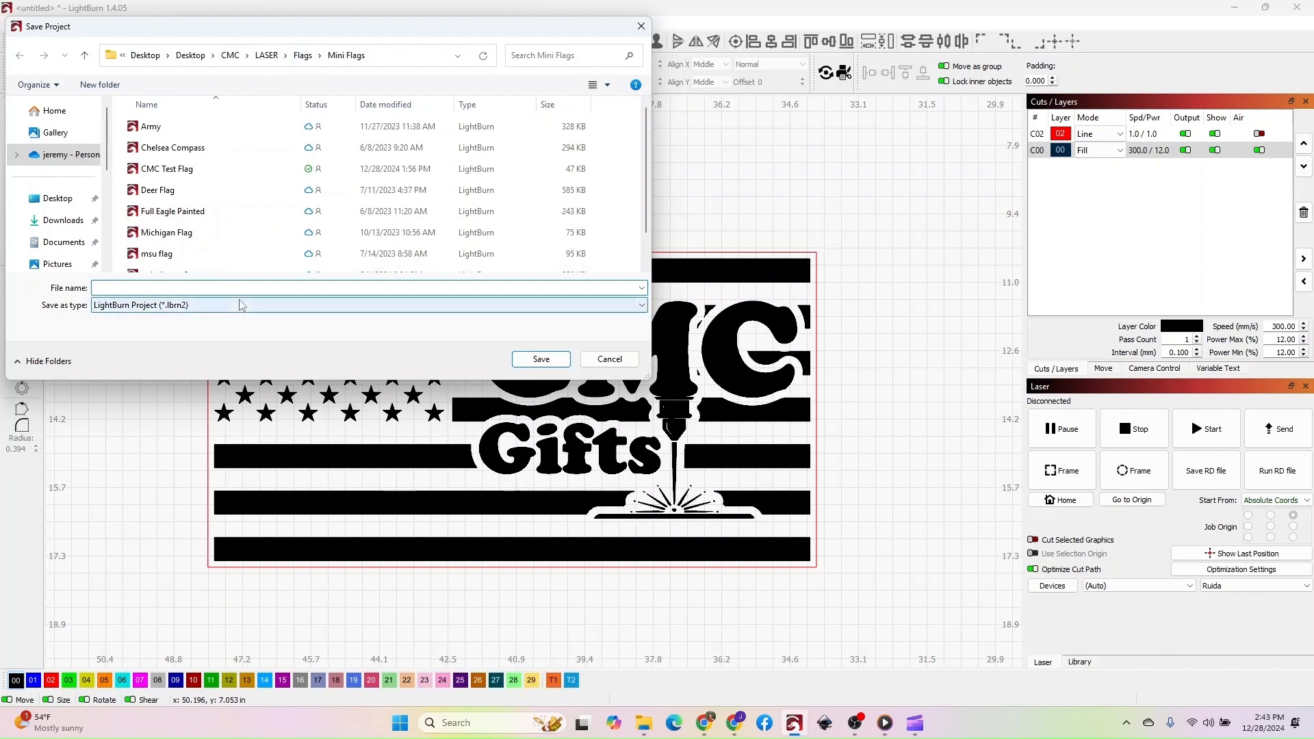
type("cmc test fl")
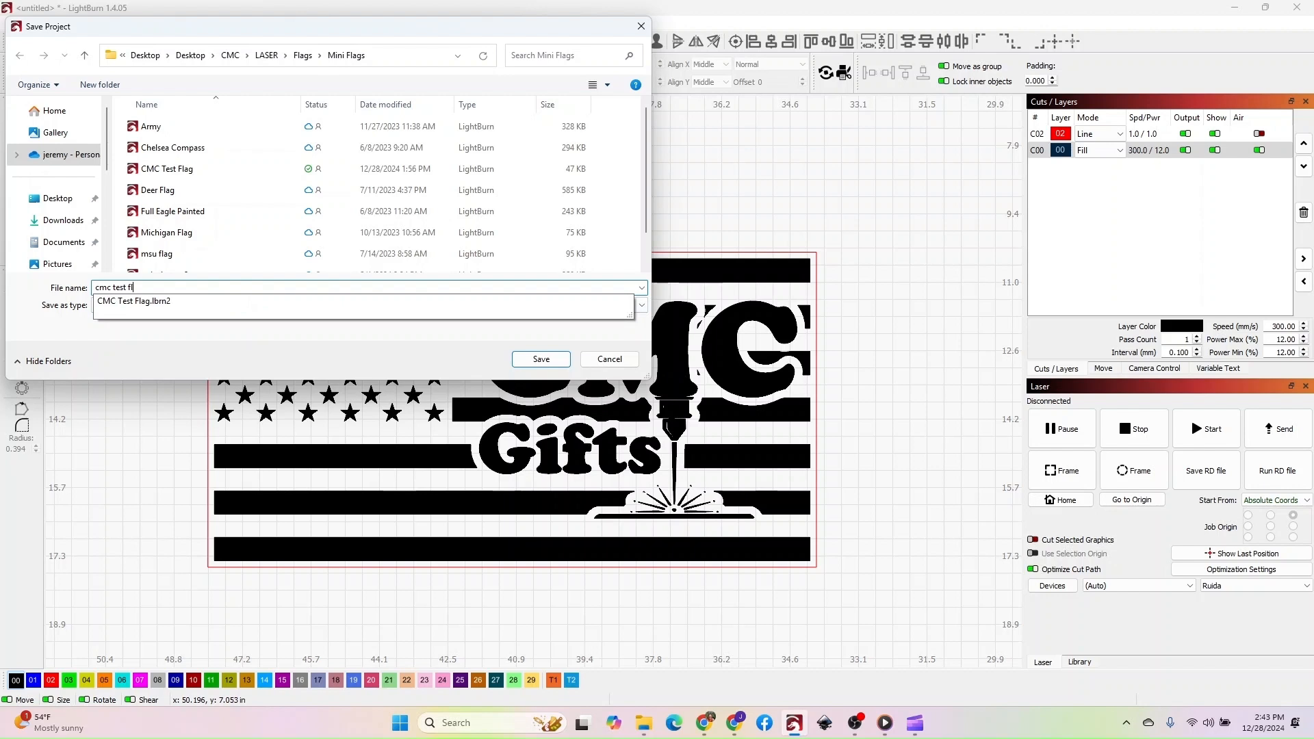
type("ag 2")
key("Return")
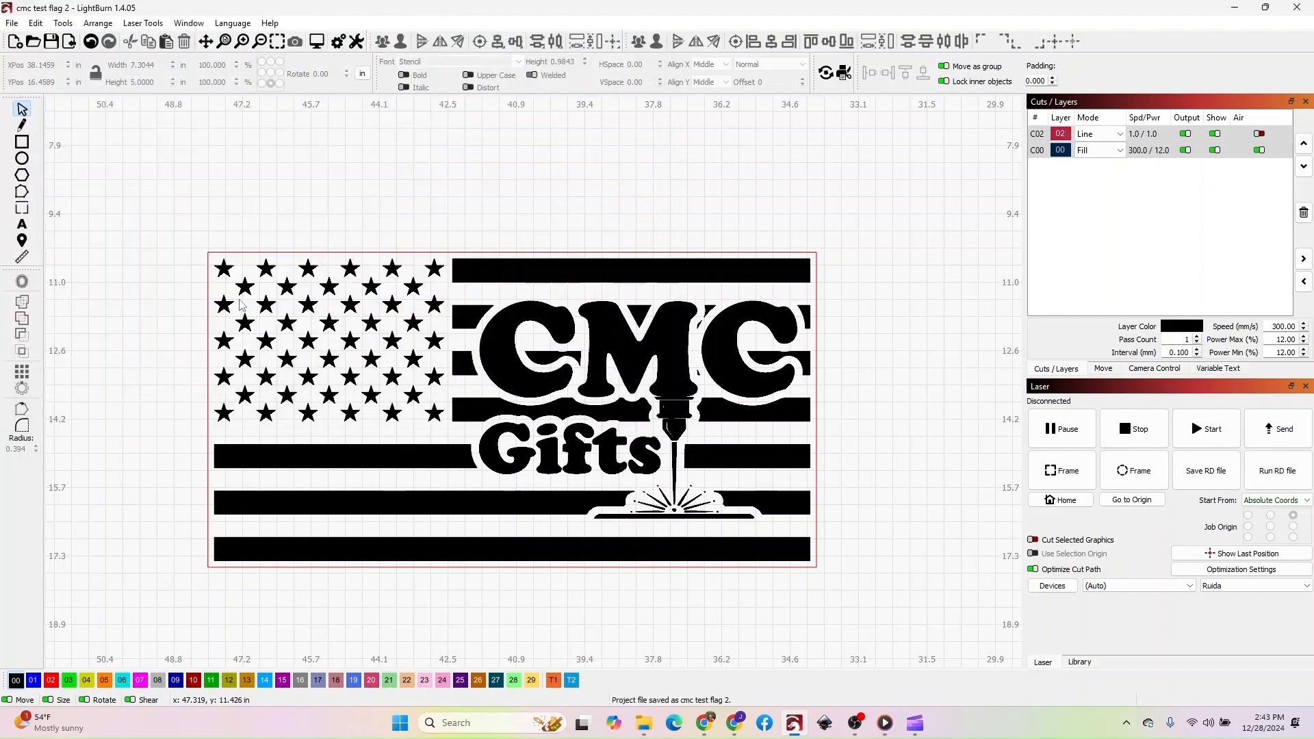
scroll(405, 459, "down", 3)
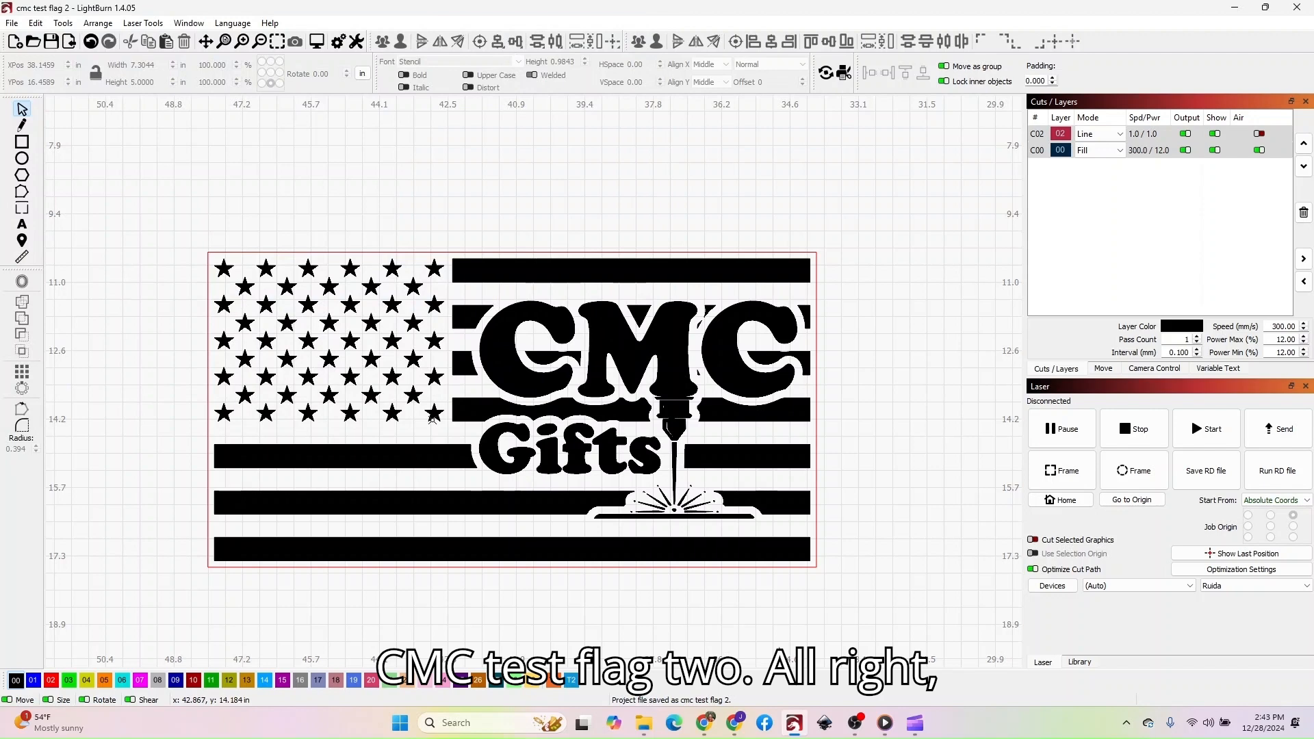
scroll(630, 400, "up", 4)
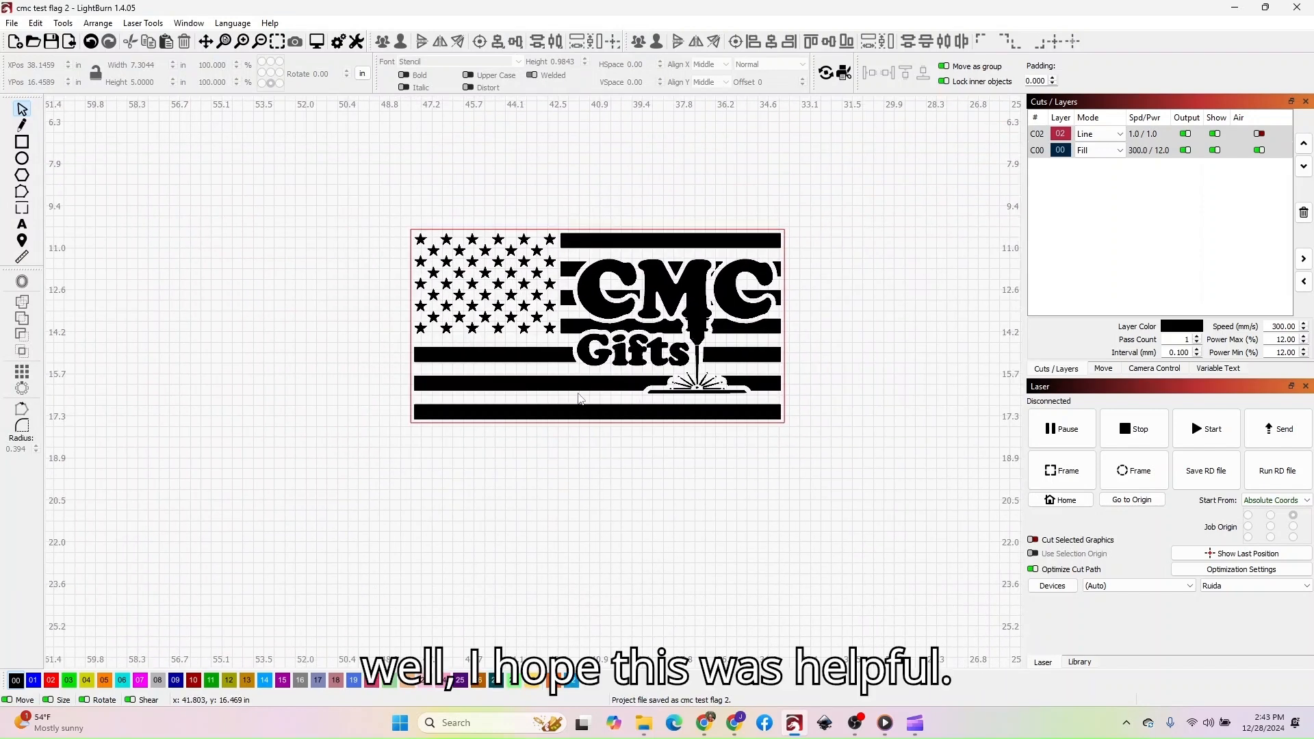
scroll(609, 366, "down", 1)
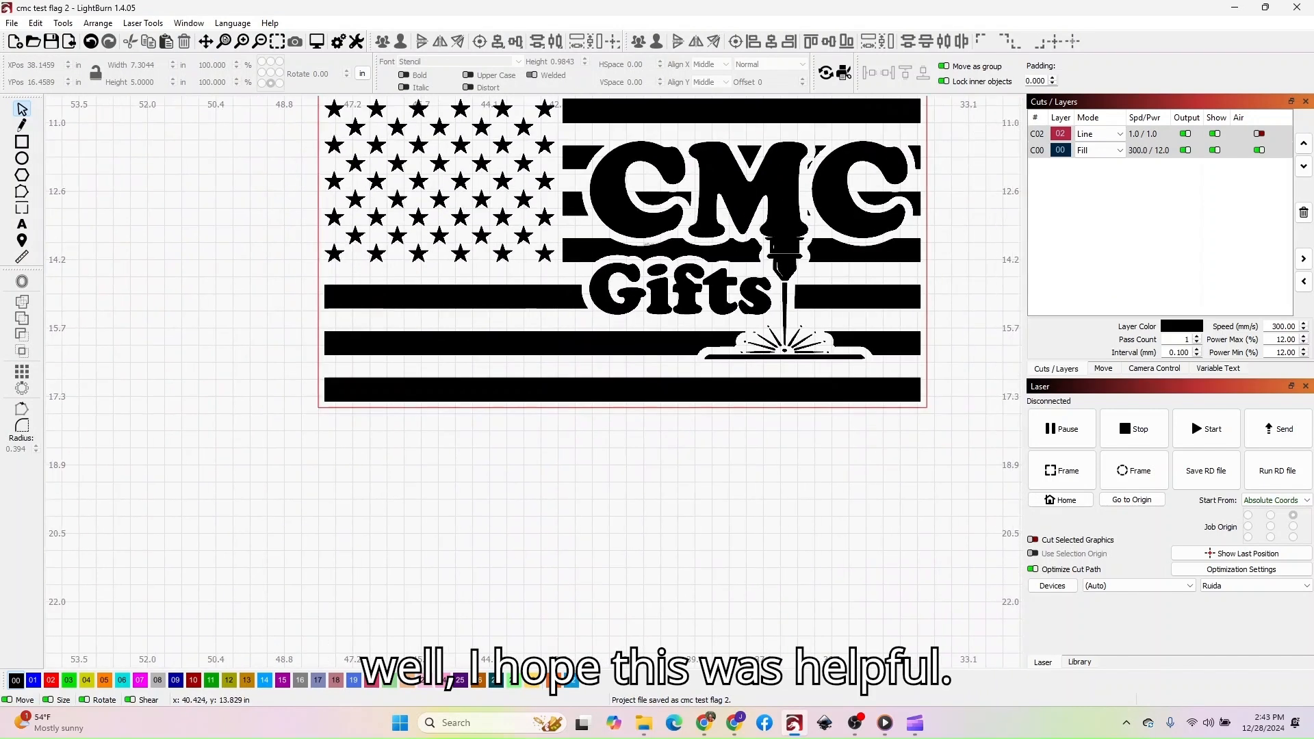
scroll(612, 317, "down", 3)
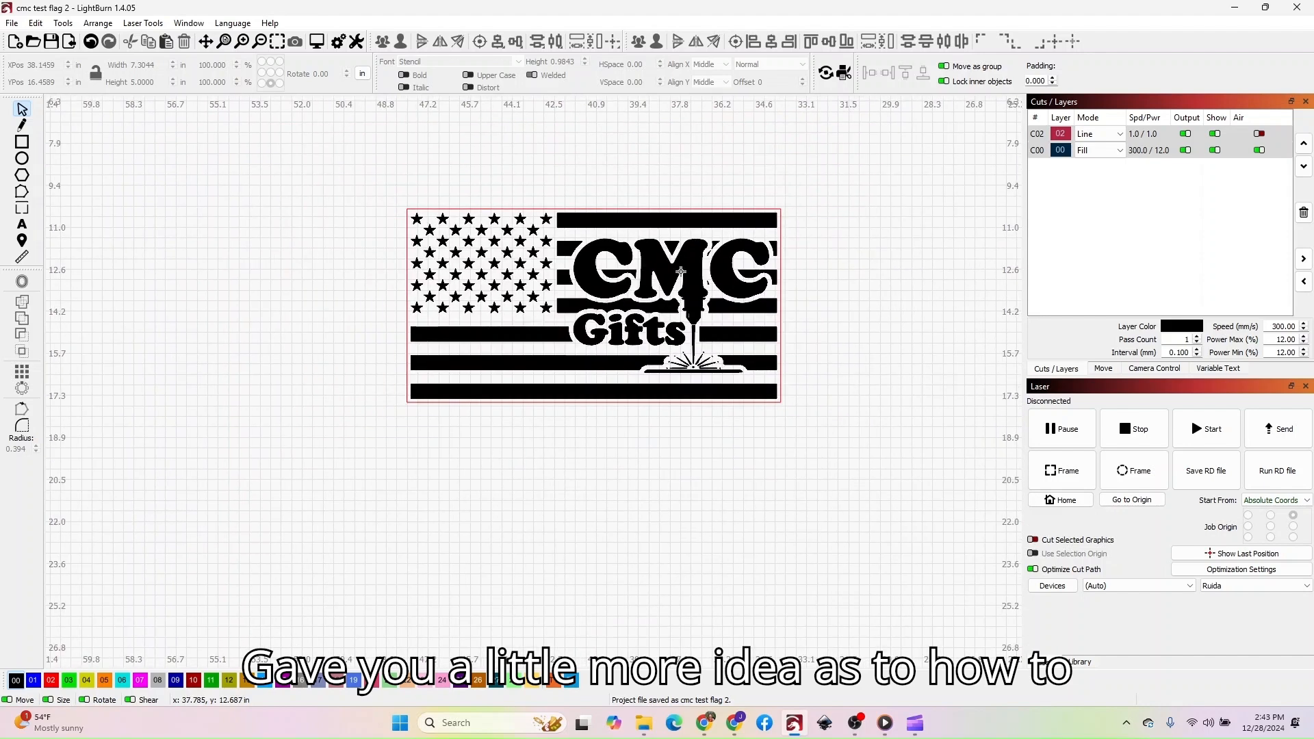
scroll(681, 271, "up", 4)
scroll(681, 272, "down", 1)
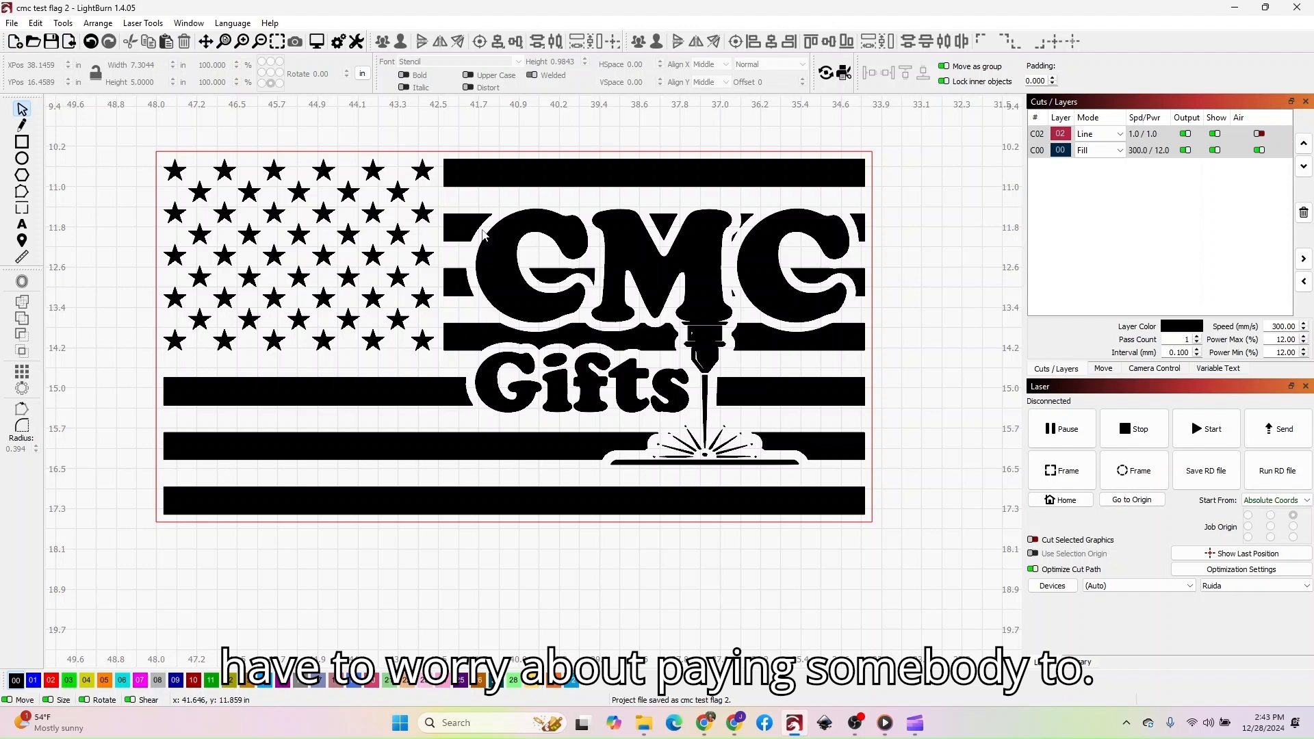
scroll(614, 319, "down", 1)
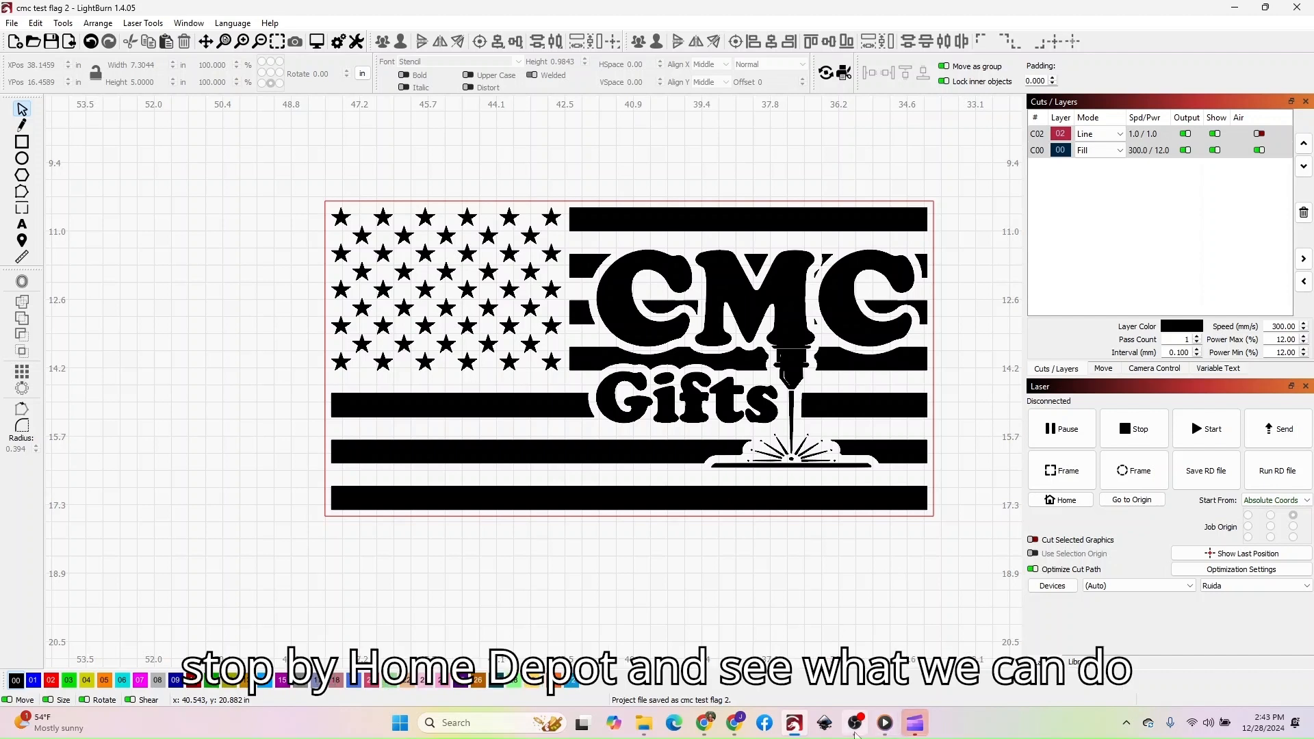
mouse_move(855, 735)
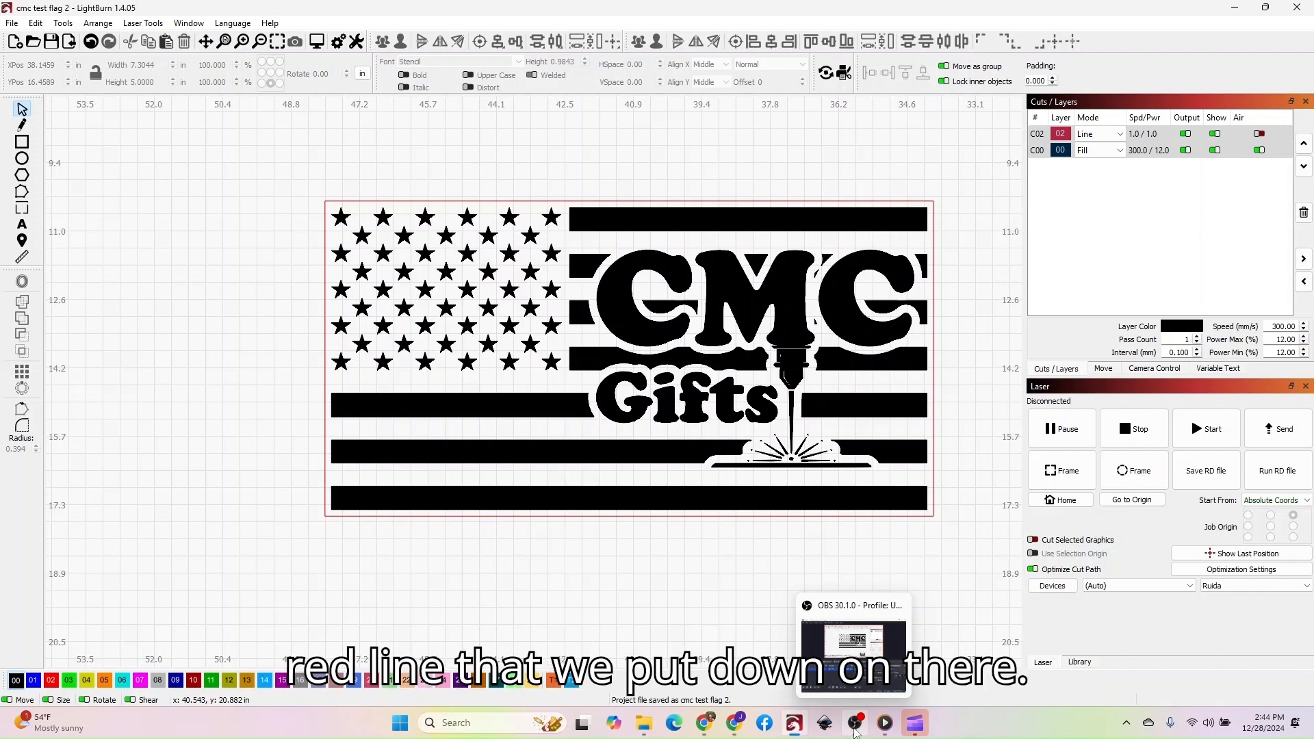
left_click(855, 727)
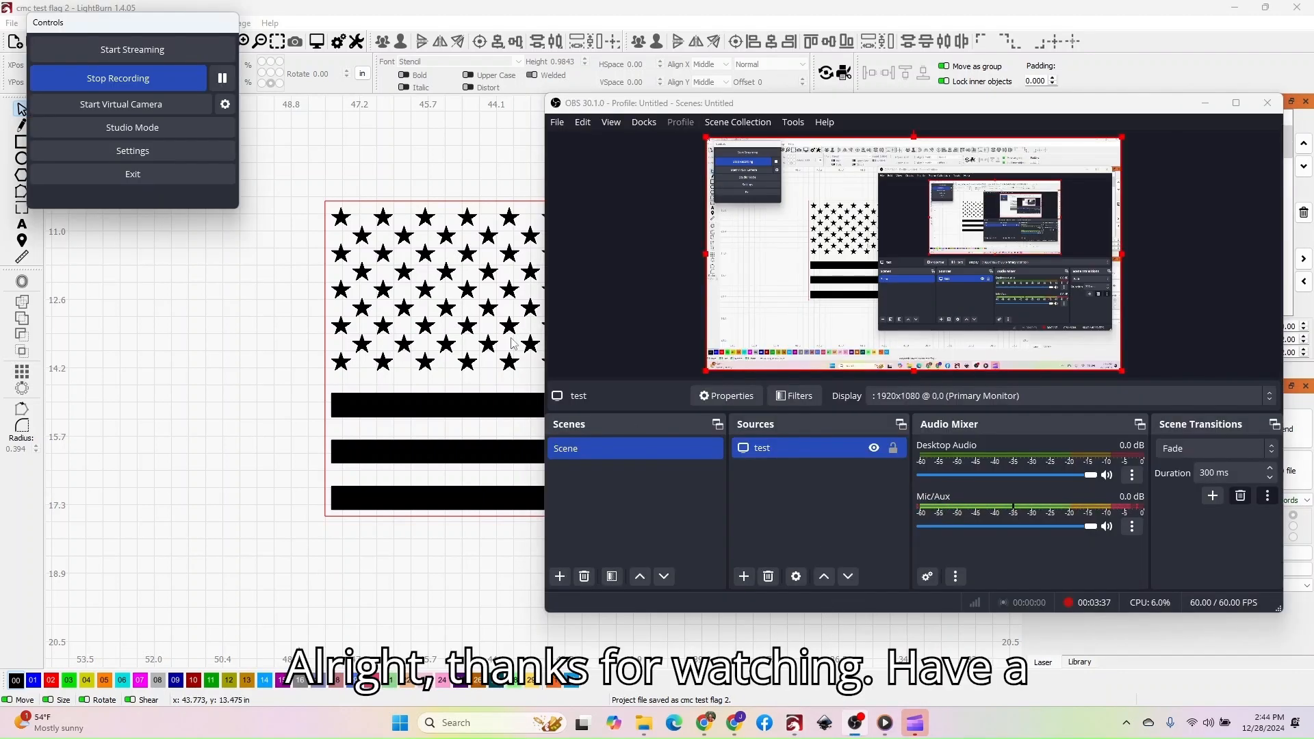